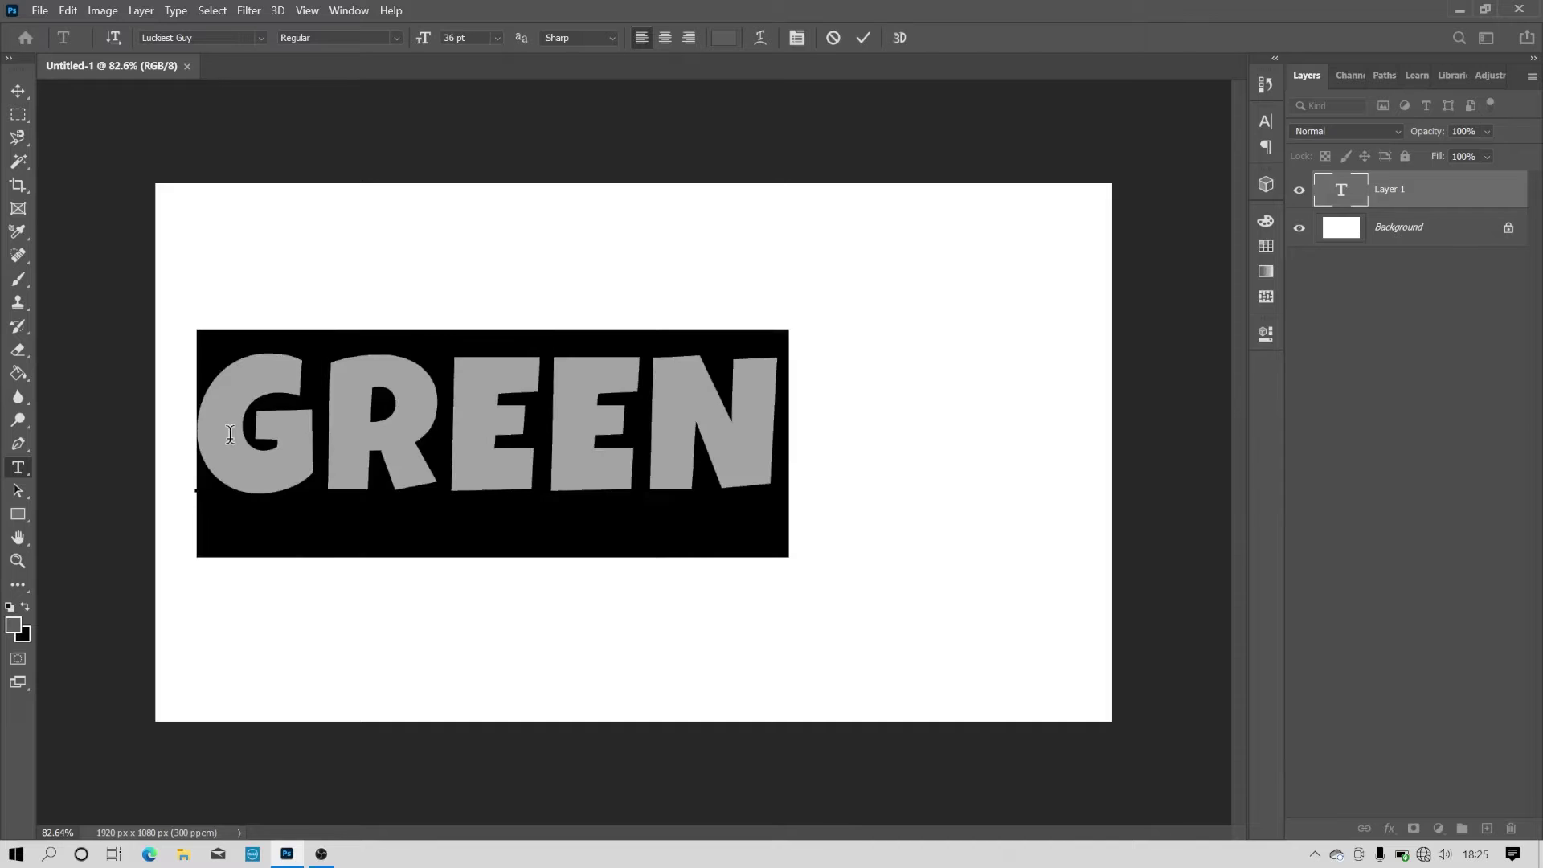
# Set the color of the GREEN text to black (000000) and commit the text
pyautogui.click(725, 38)
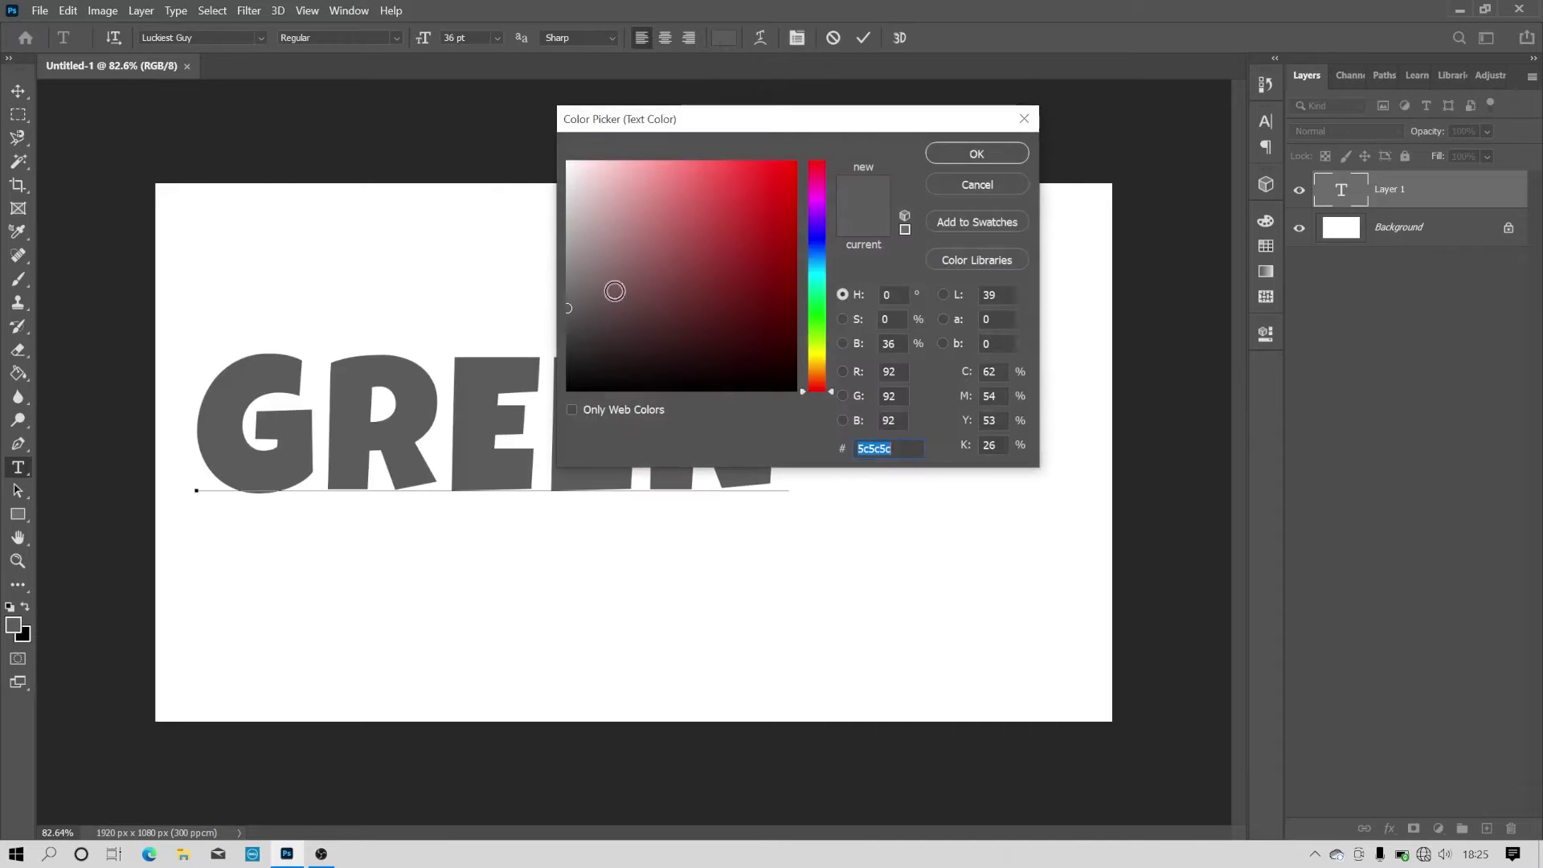
pyautogui.write('000000')
pyautogui.click(977, 154)
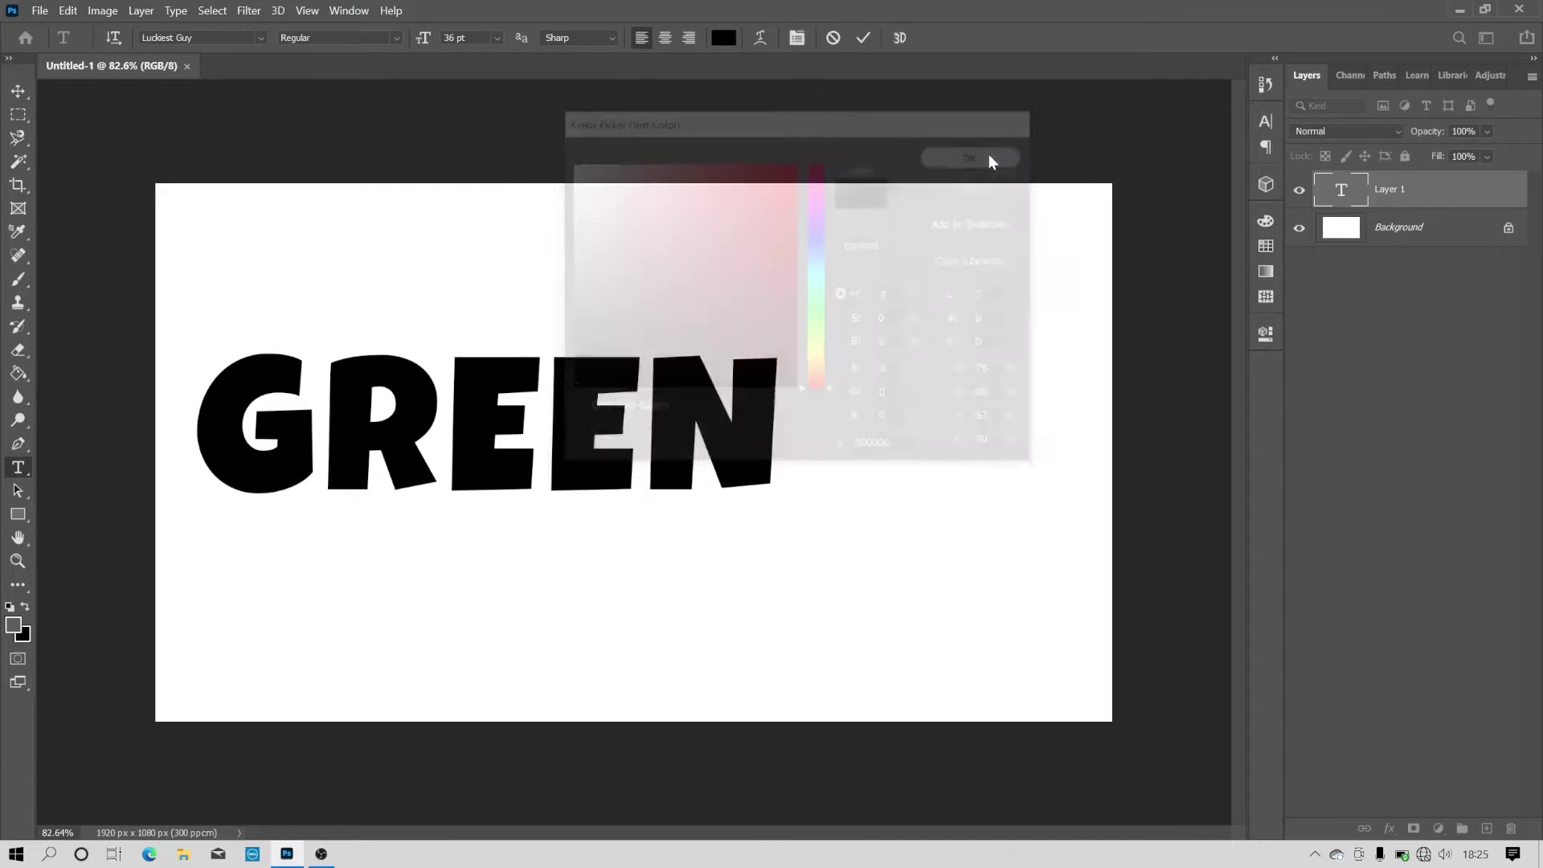
pyautogui.click(864, 38)
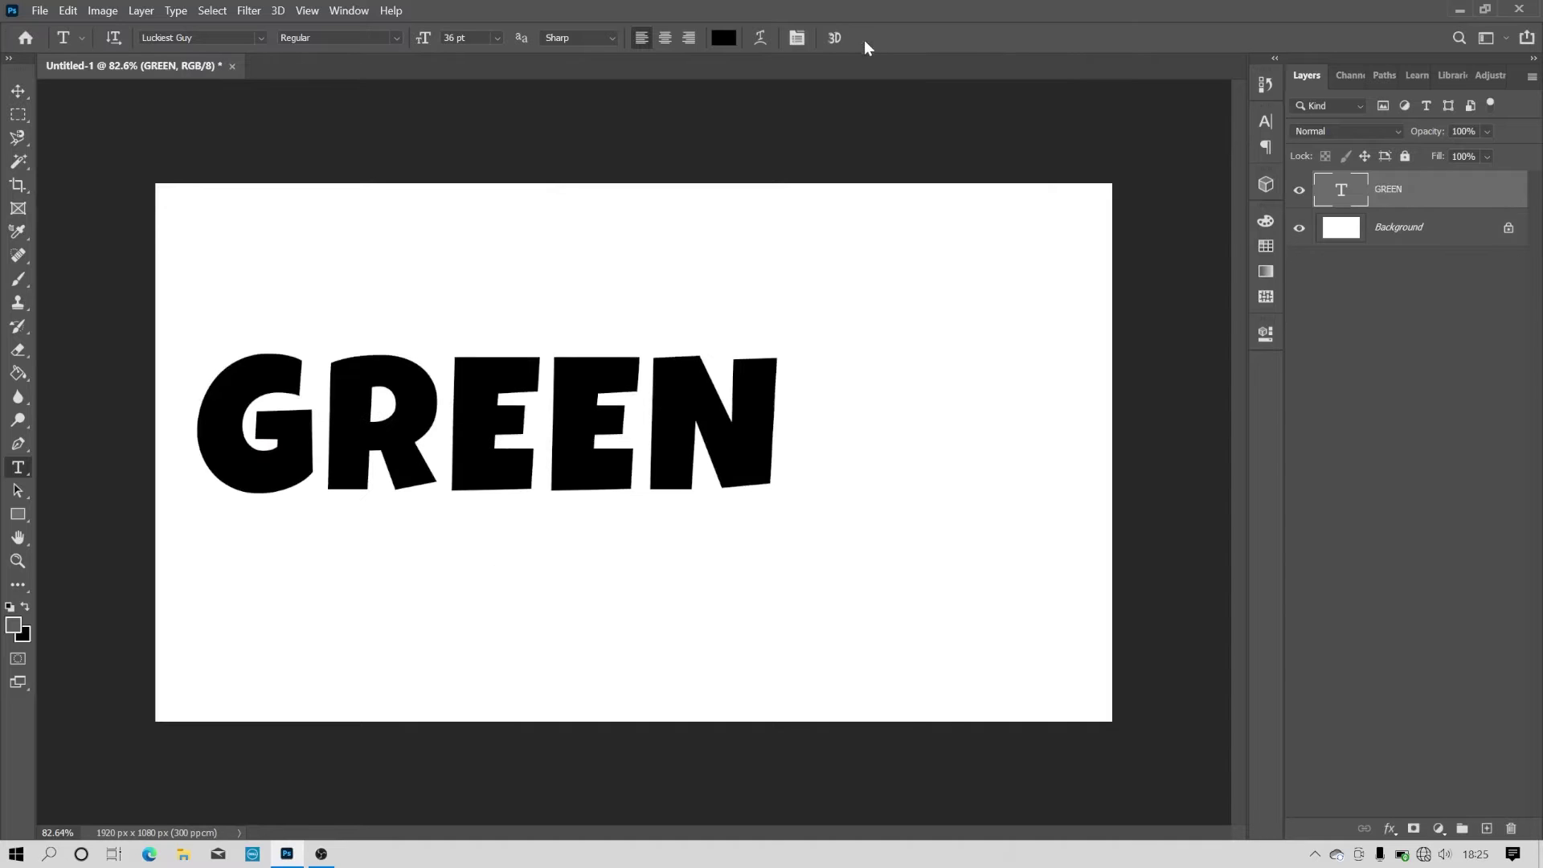
# Center the GREEN text horizontally and vertically on the canvas, leaving nothing selected
pyautogui.click(16, 94)
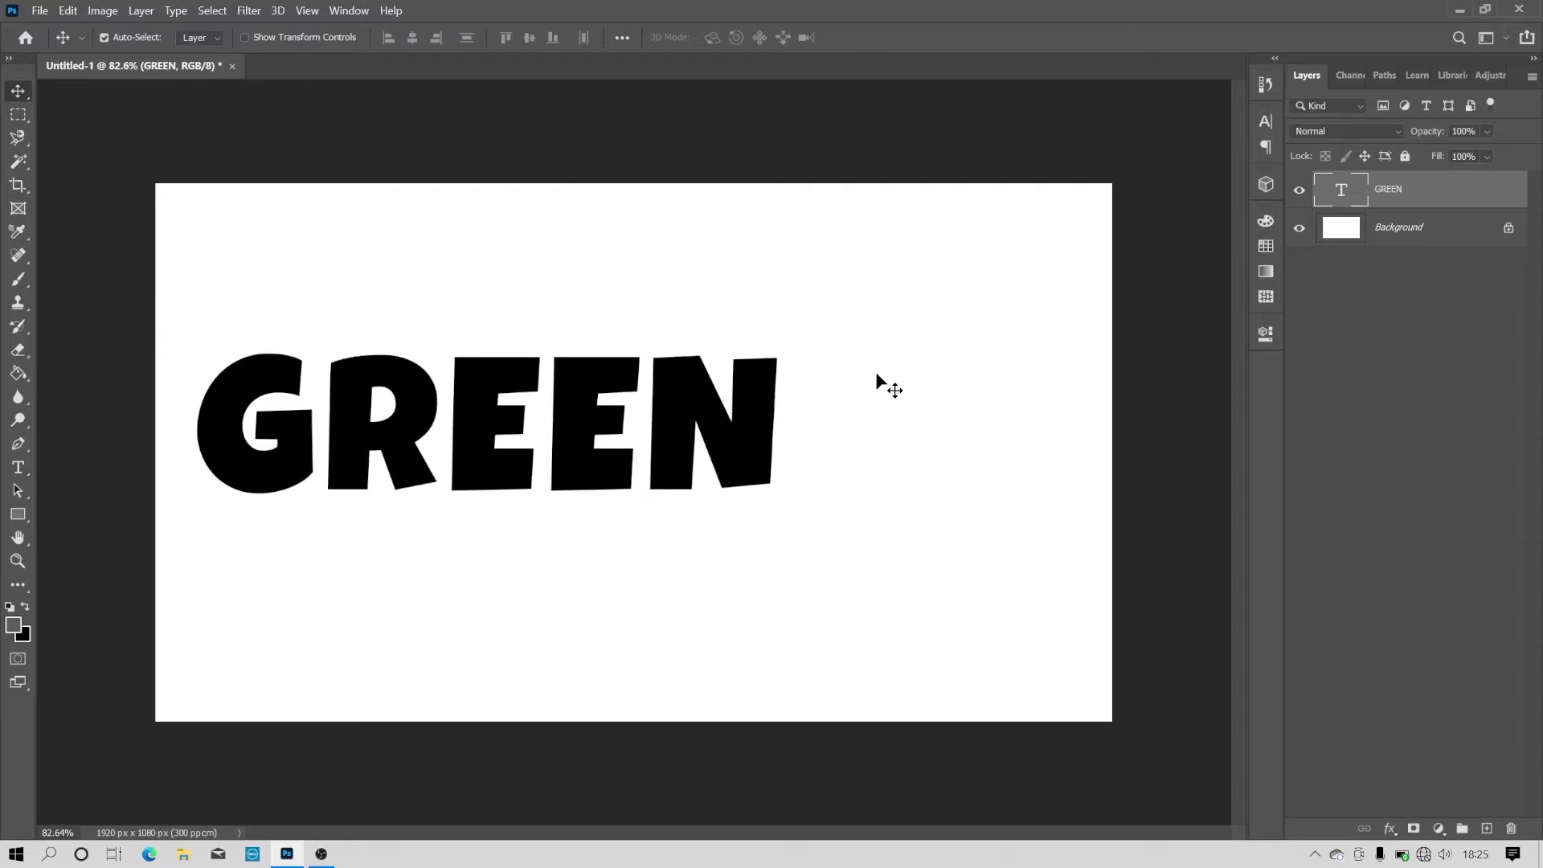
pyautogui.press('ctrl')
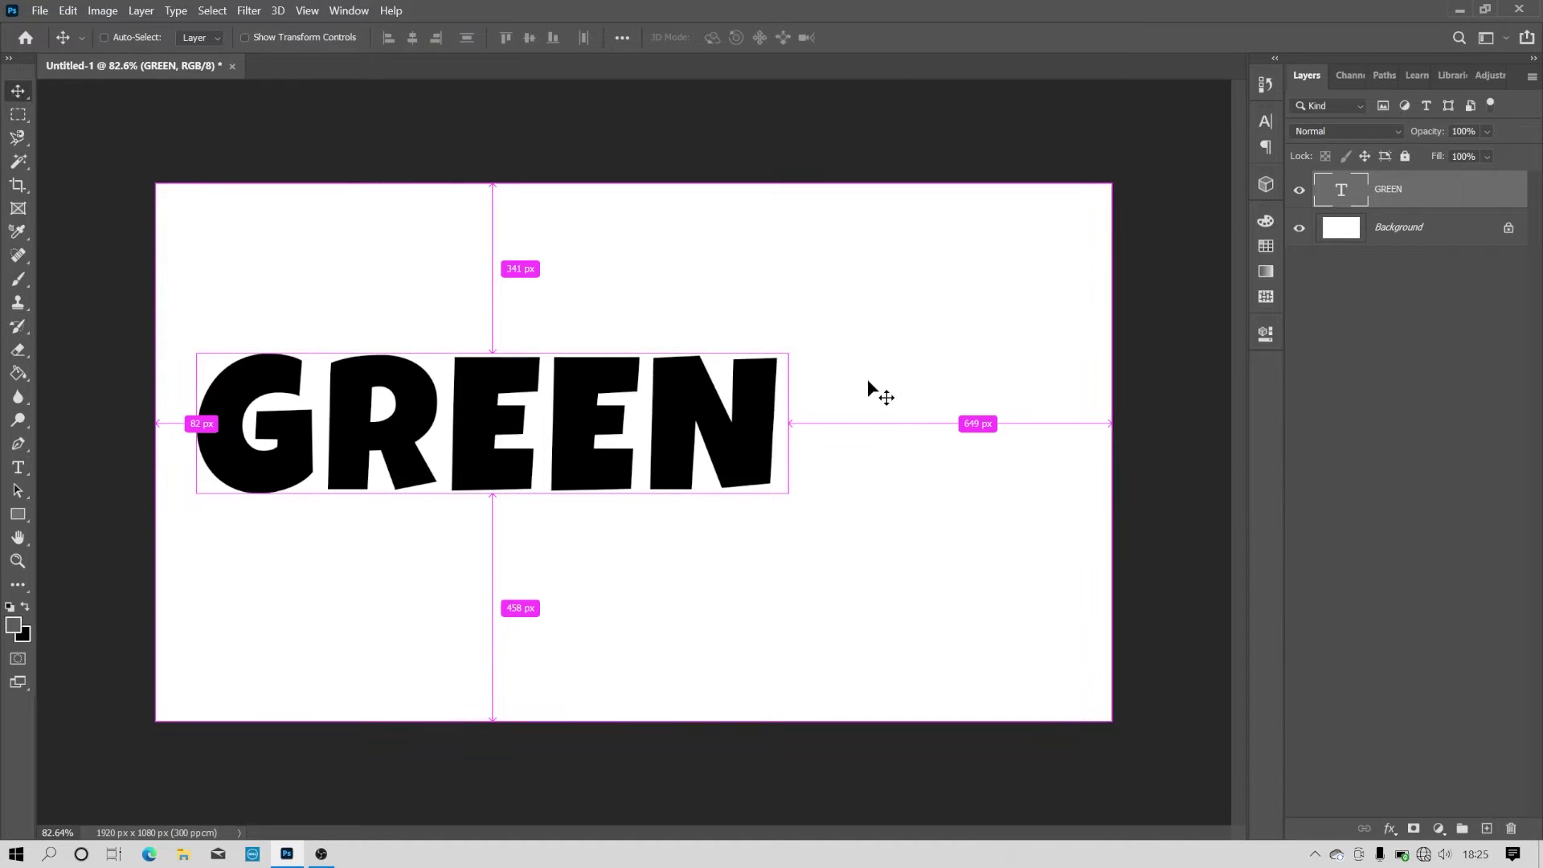
pyautogui.hotkey('ctrl', 'a')
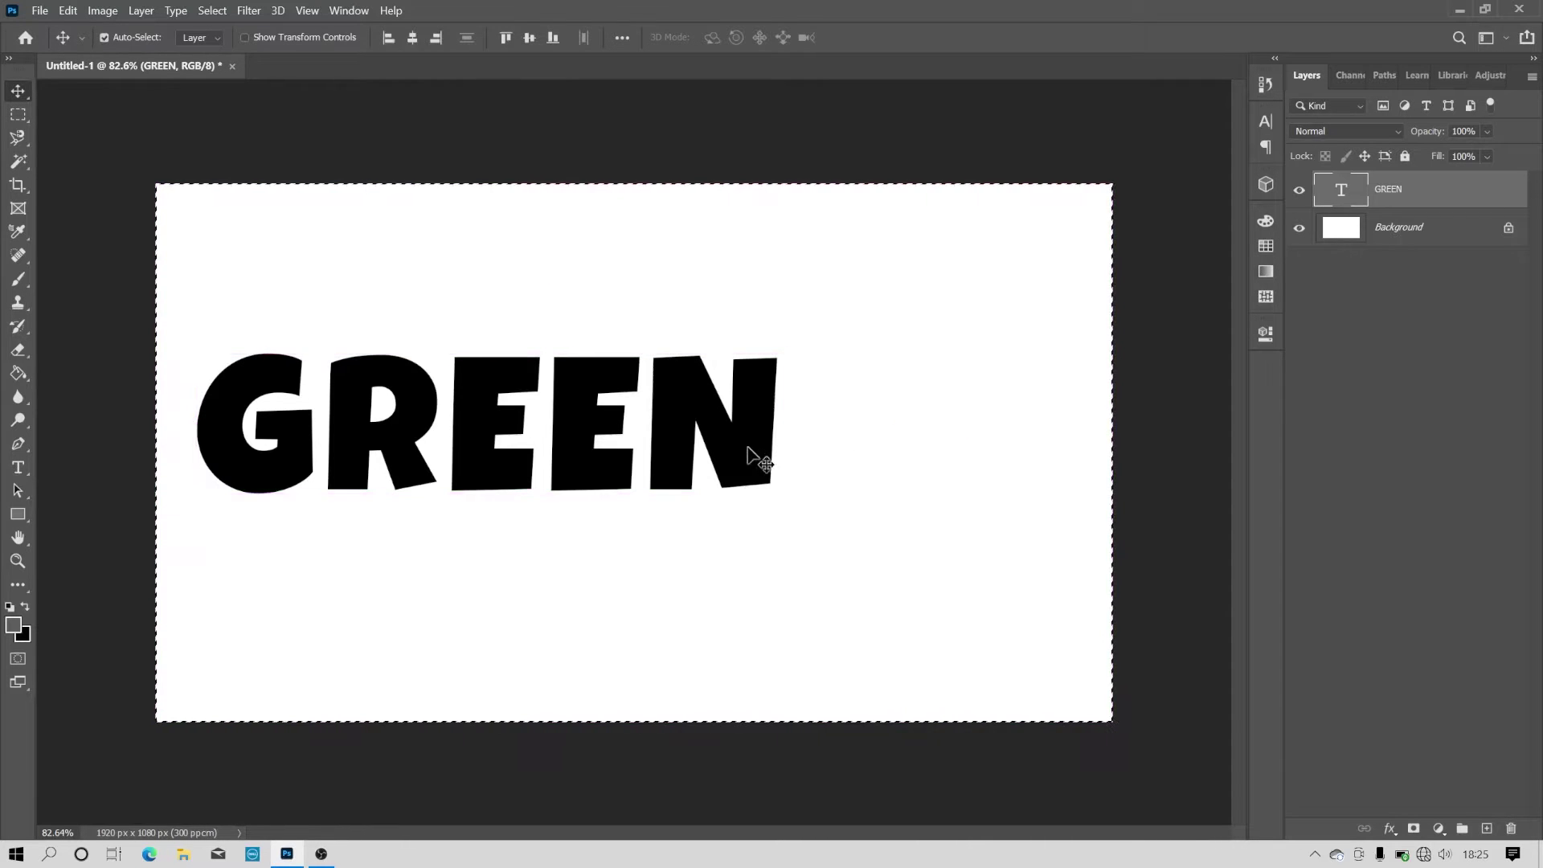
pyautogui.click(415, 37)
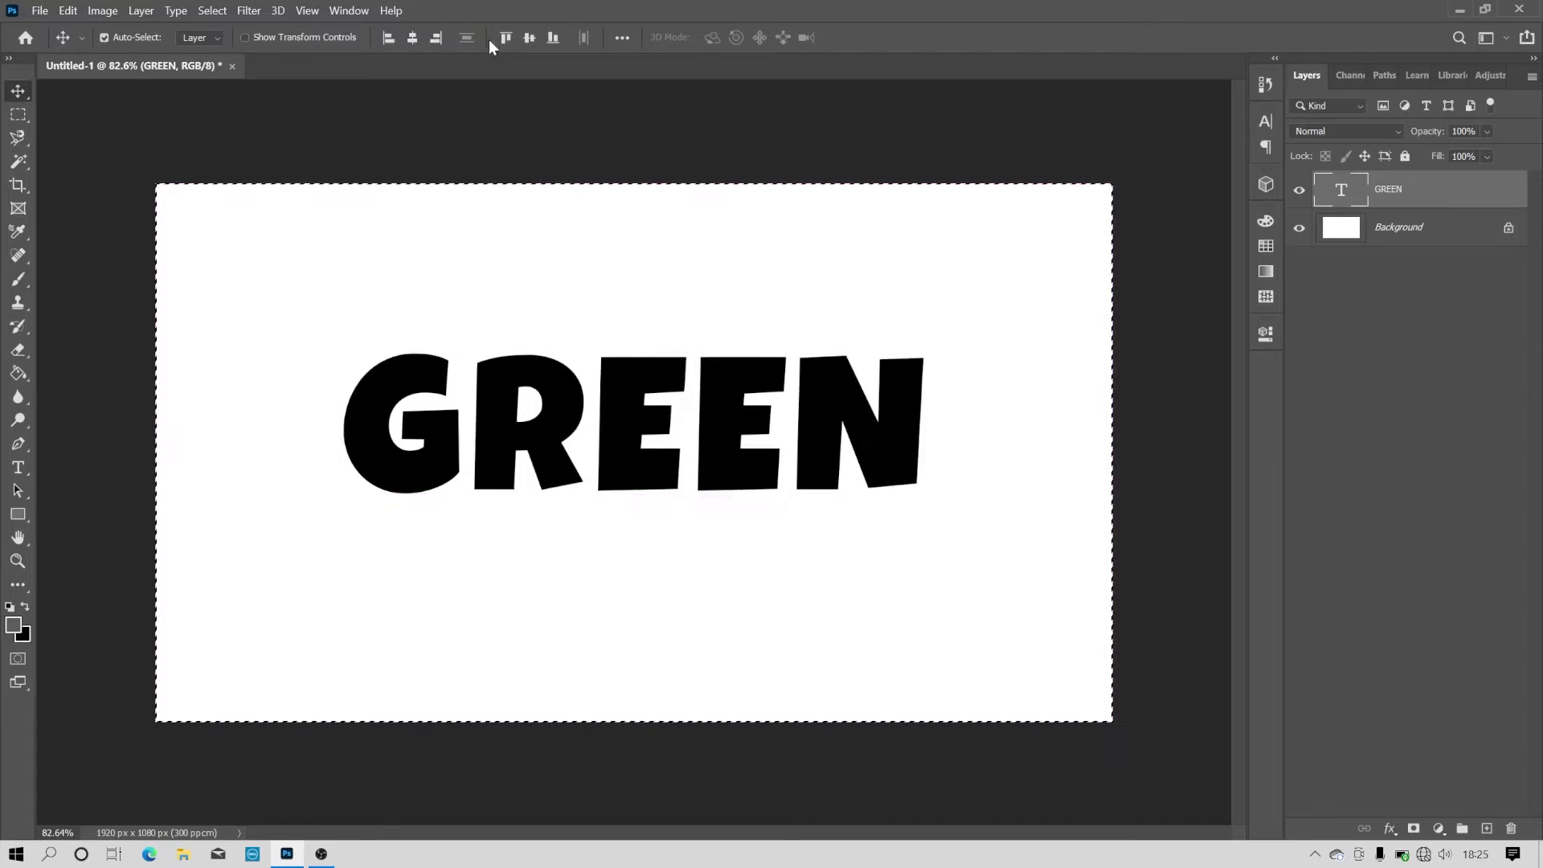
pyautogui.click(529, 36)
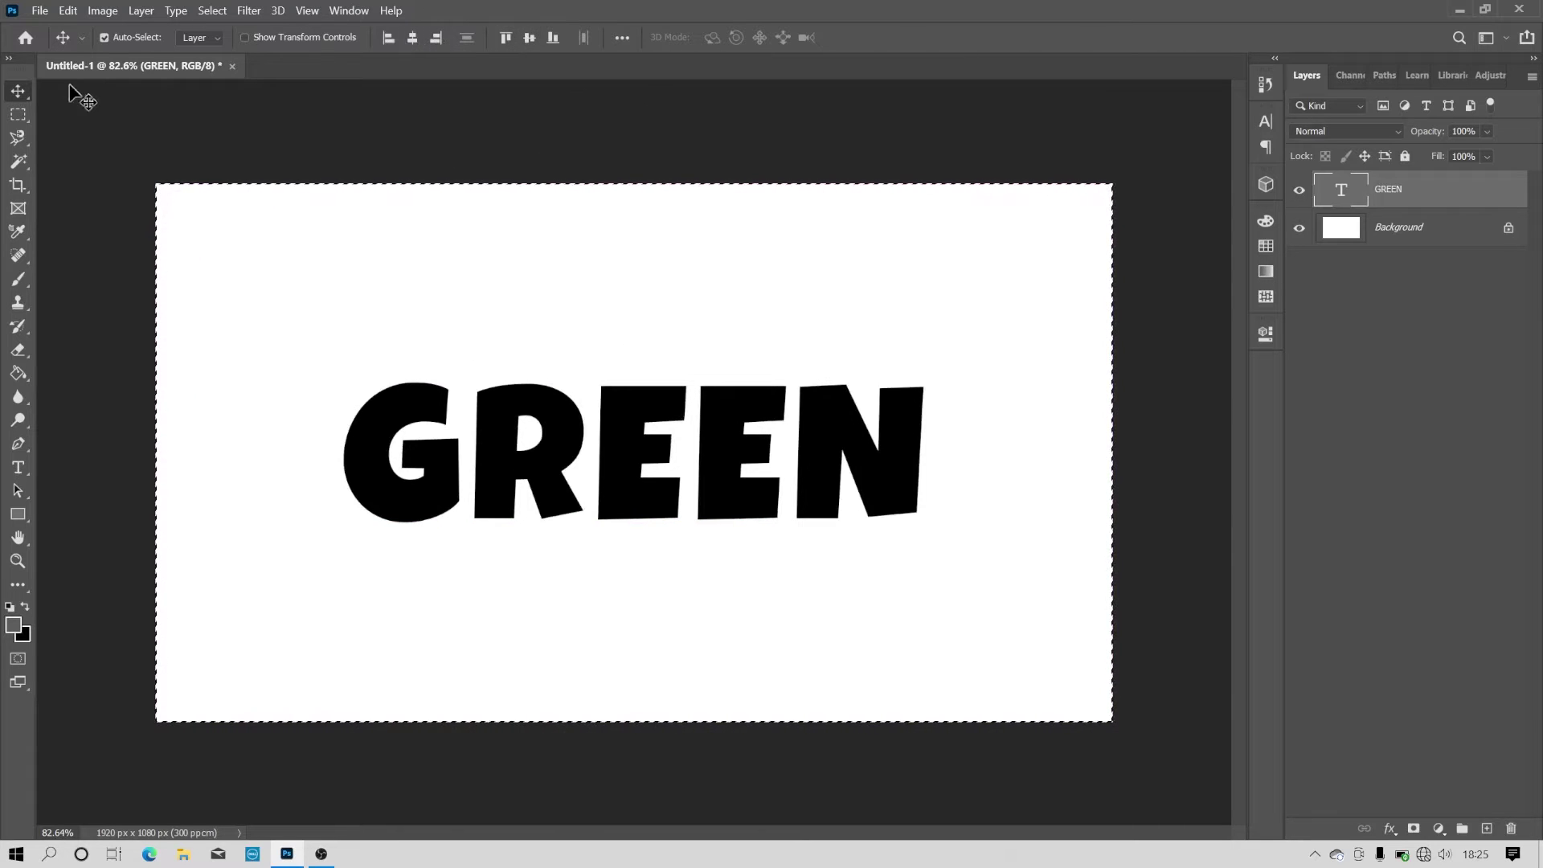
pyautogui.press('ctrl')
pyautogui.hotkey('ctrl', 'd')
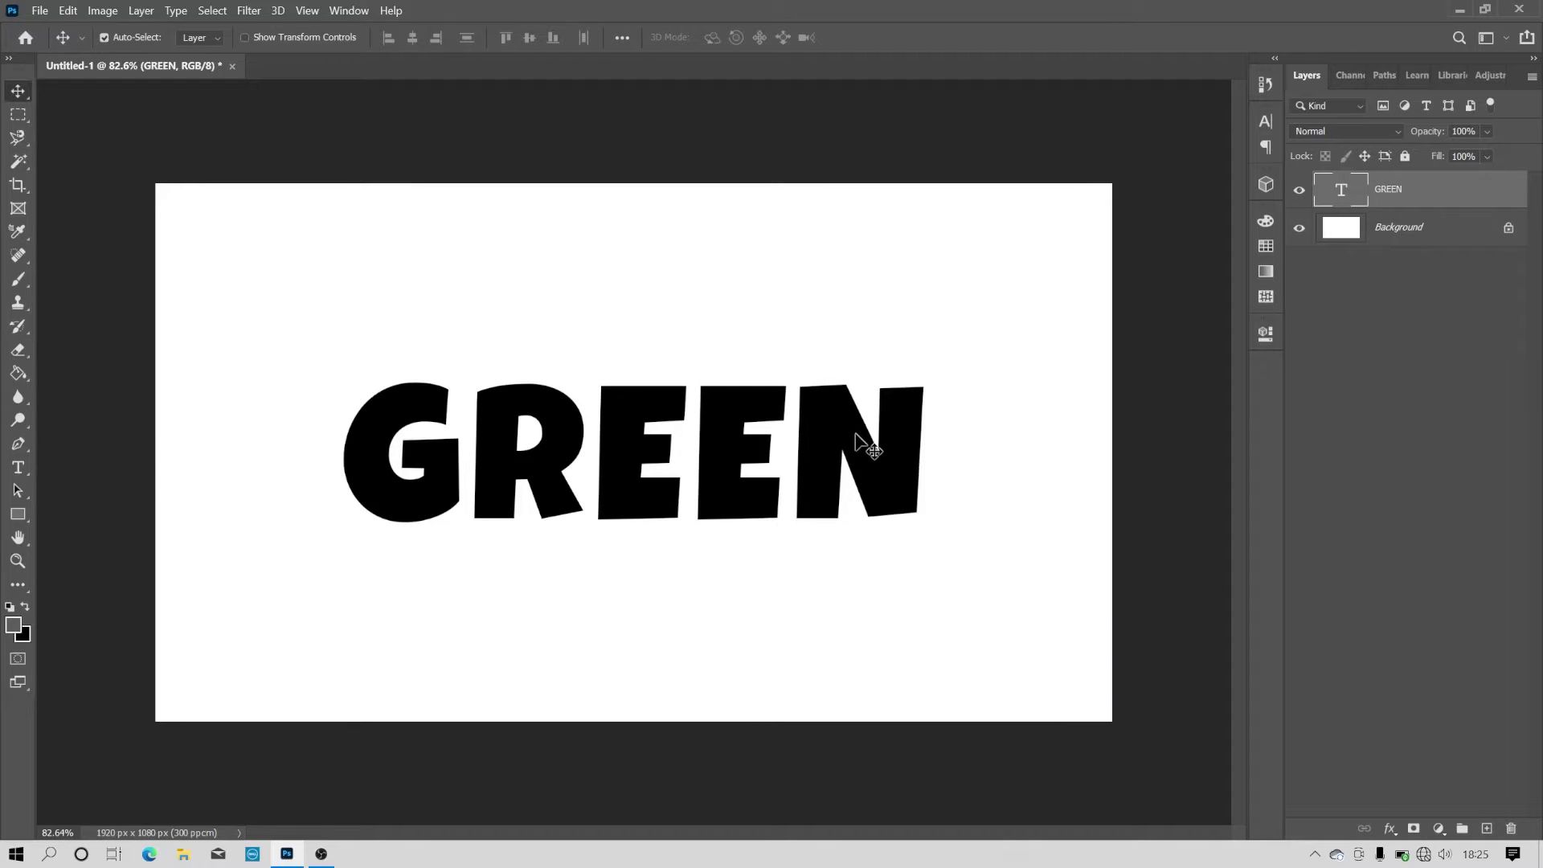
# Scale the GREEN text up to about 121% and center it again on the canvas
pyautogui.hotkey('ctrl', 't')
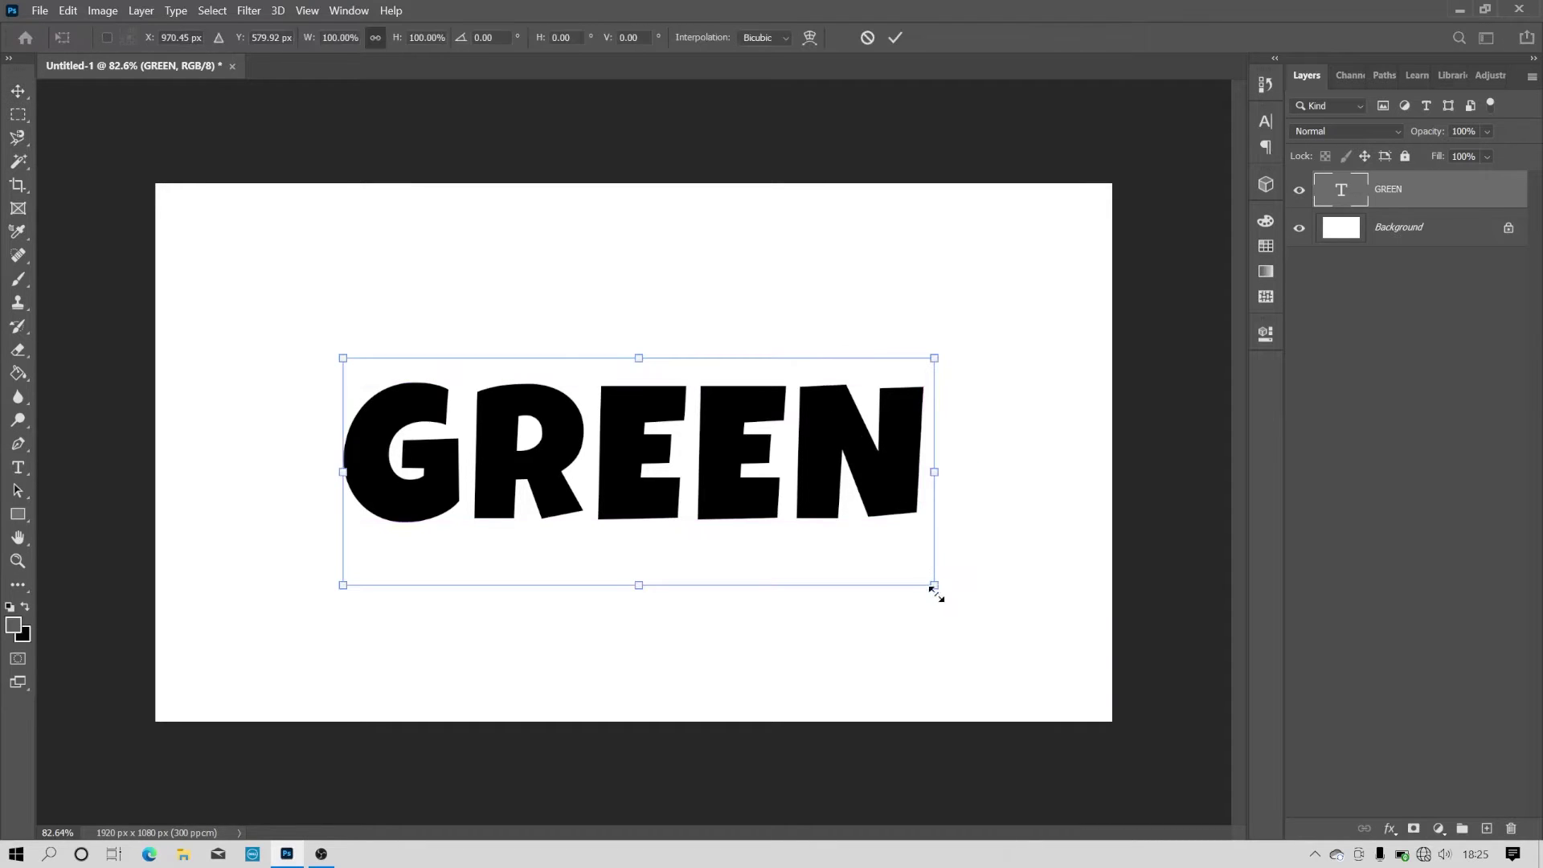
pyautogui.moveTo(932, 588); pyautogui.dragTo(987, 624)
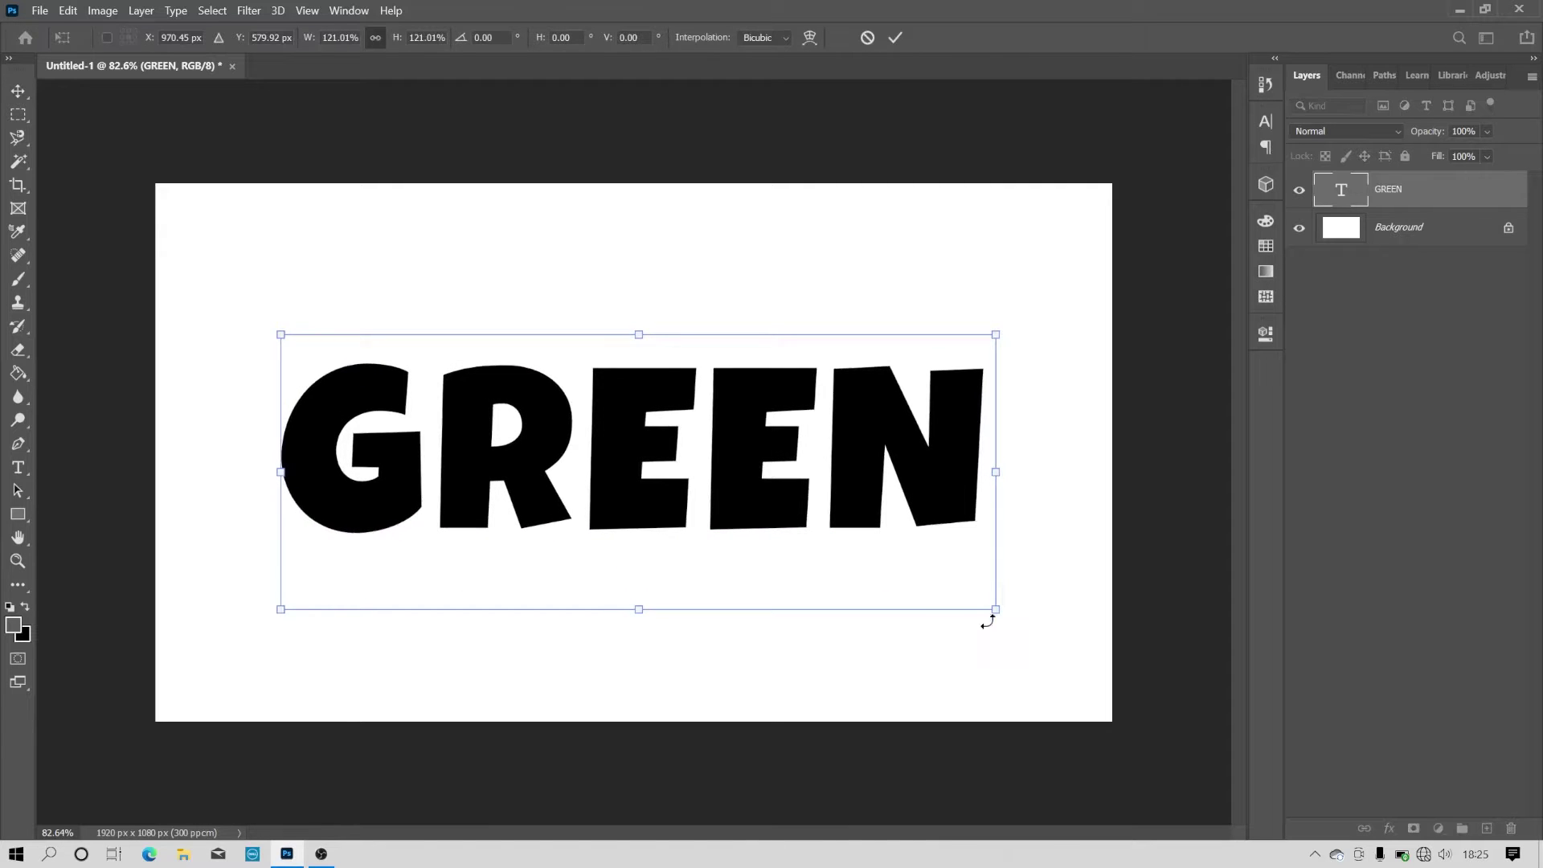
pyautogui.click(895, 37)
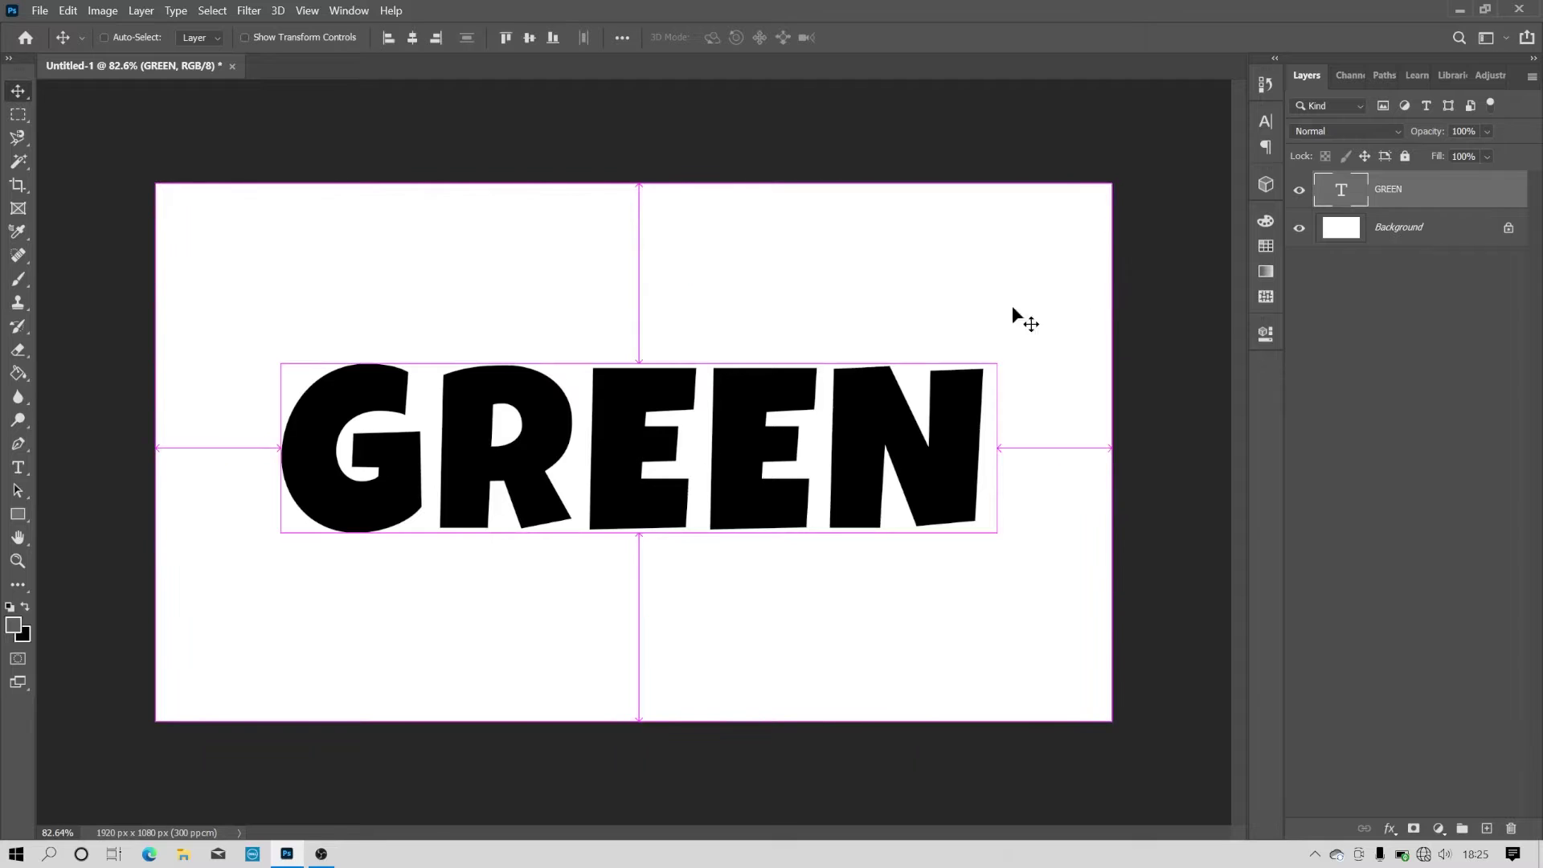
pyautogui.hotkey('ctrl', 'a')
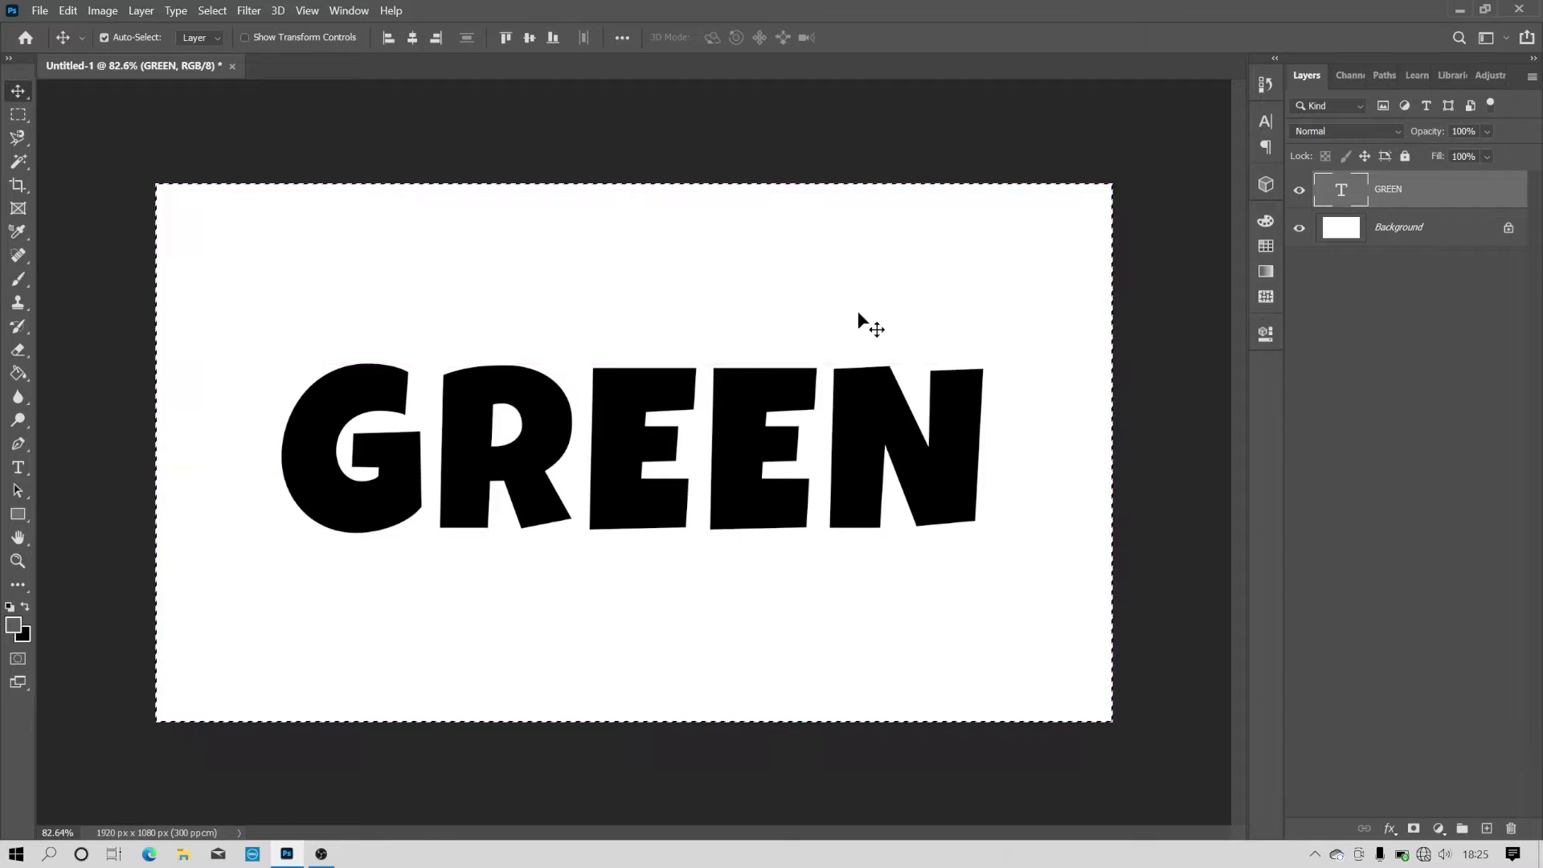
pyautogui.click(412, 38)
pyautogui.click(529, 38)
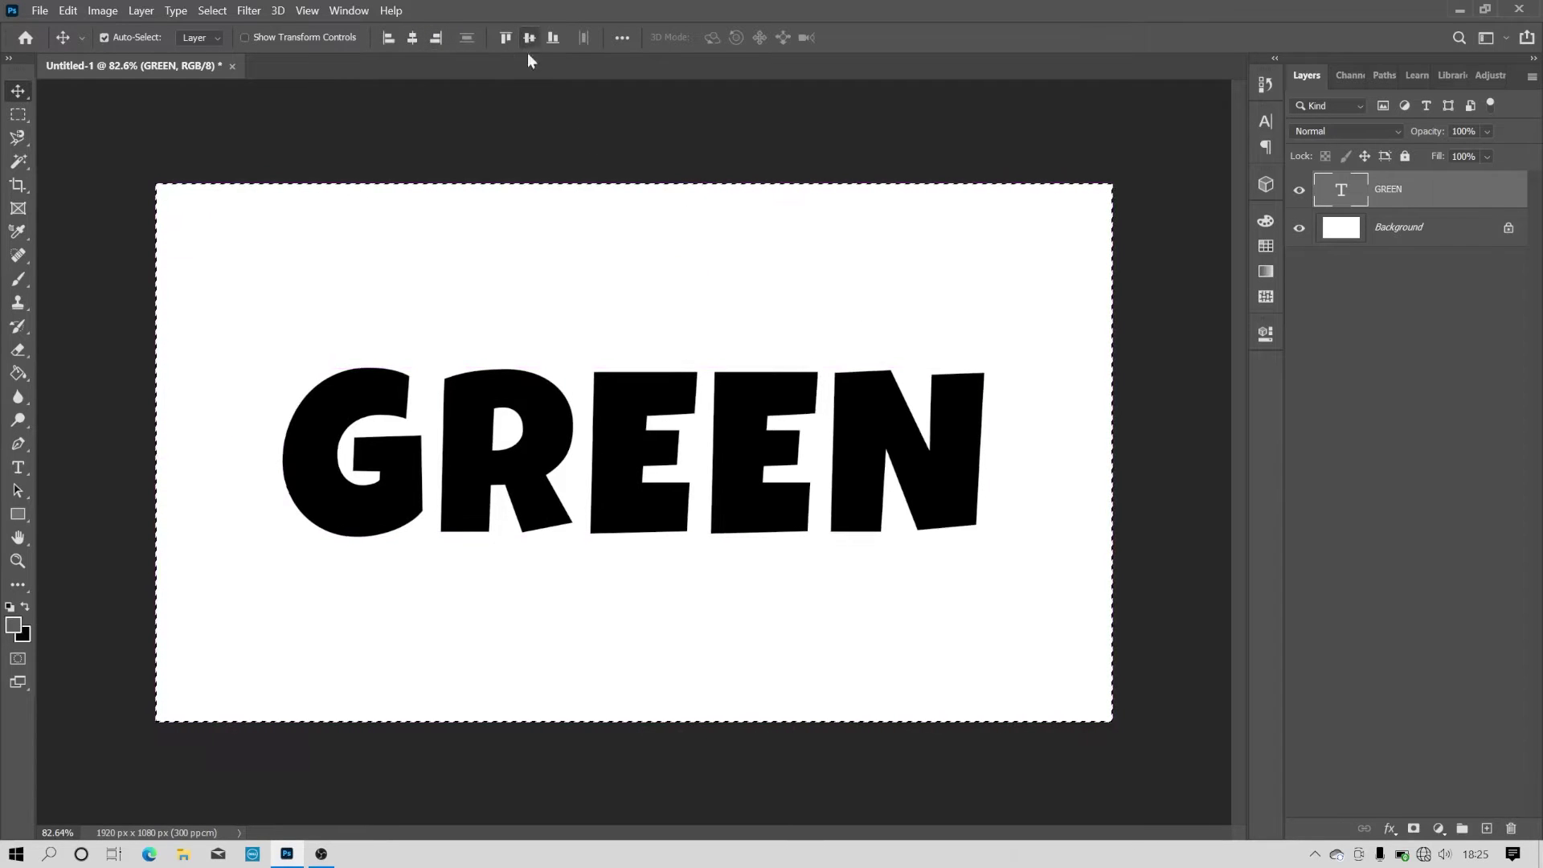
pyautogui.hotkey('ctrl', 'd')
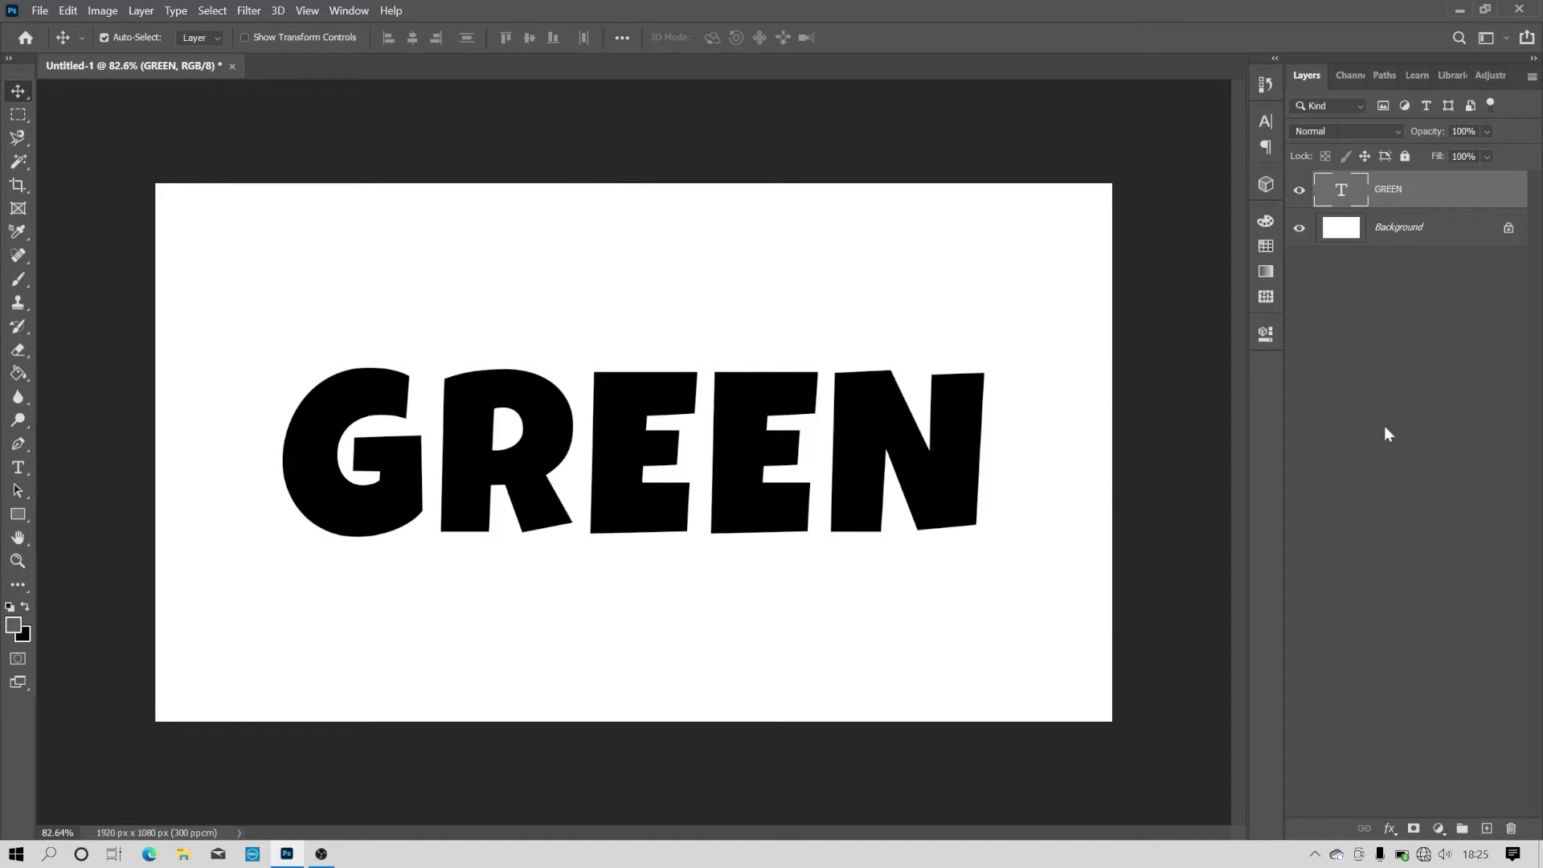
# Target the Background layer and set the foreground color to bright green 00ff1e
pyautogui.click(1395, 233)
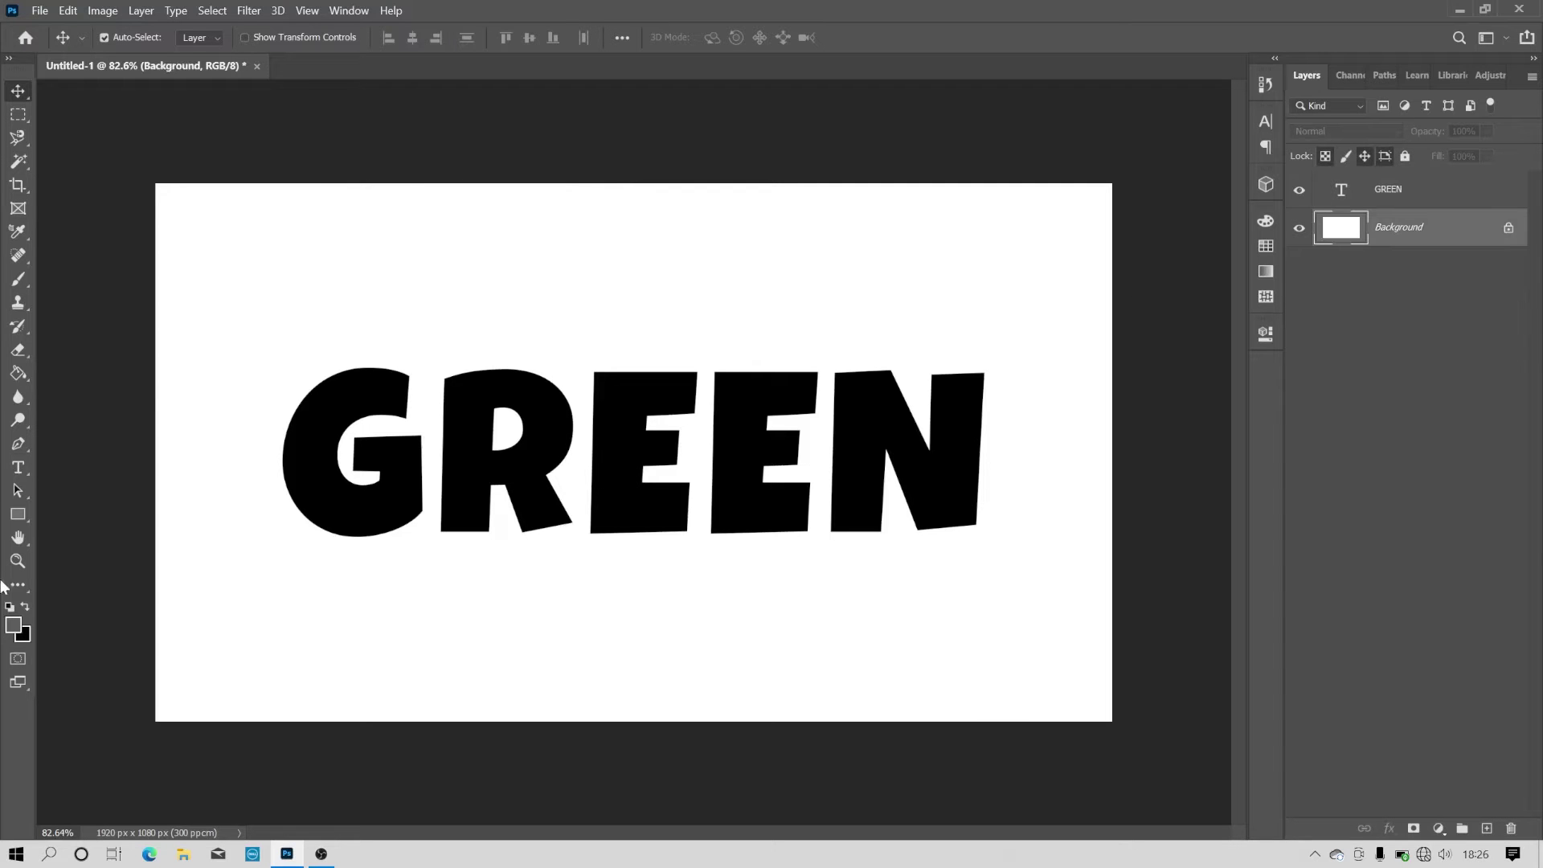
pyautogui.click(16, 627)
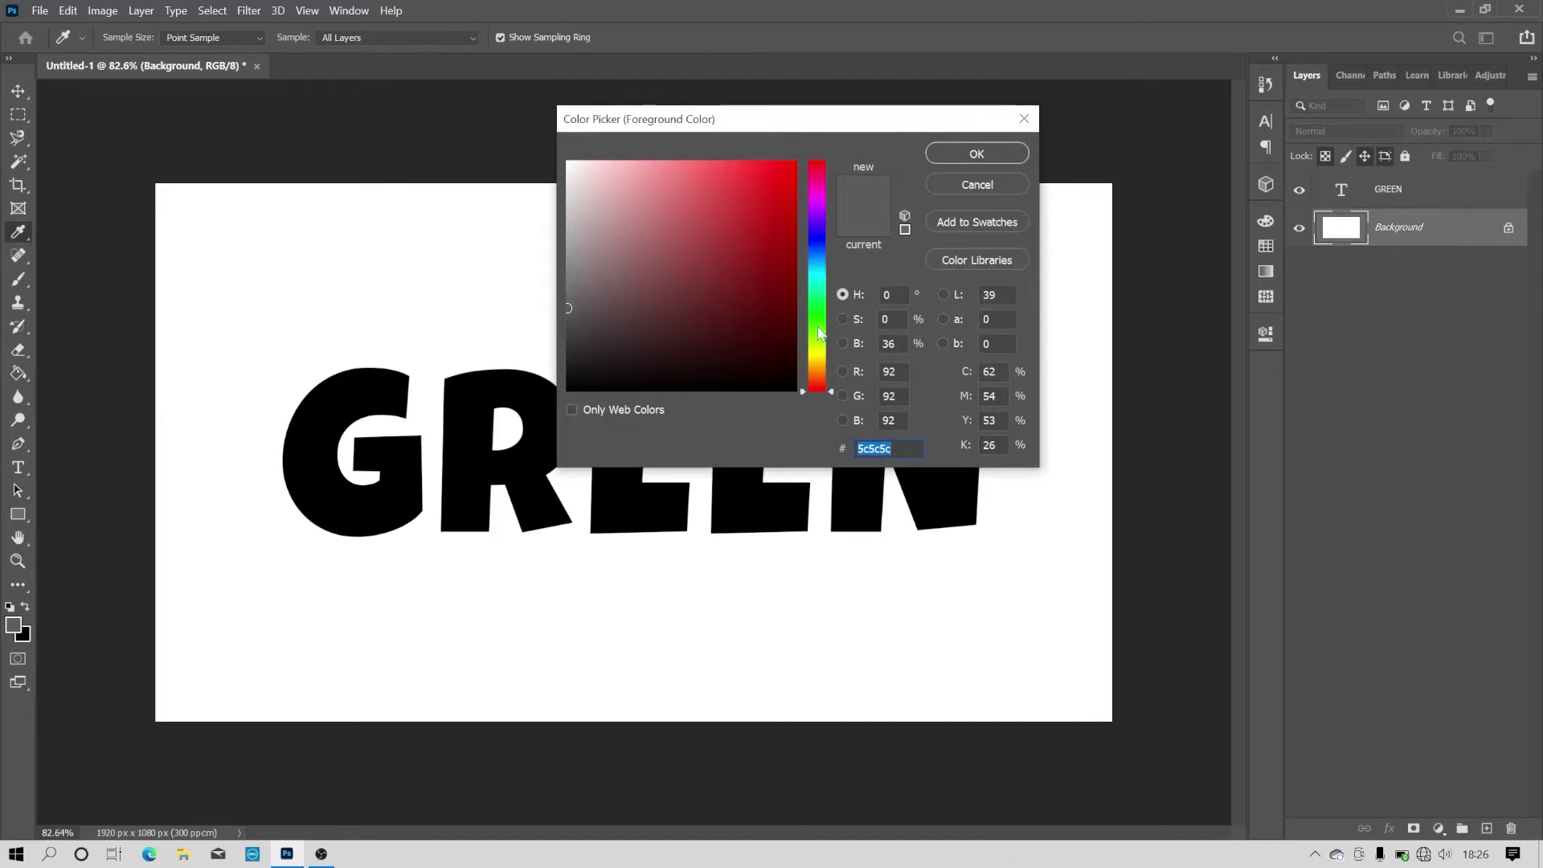
pyautogui.moveTo(817, 333); pyautogui.dragTo(816, 318)
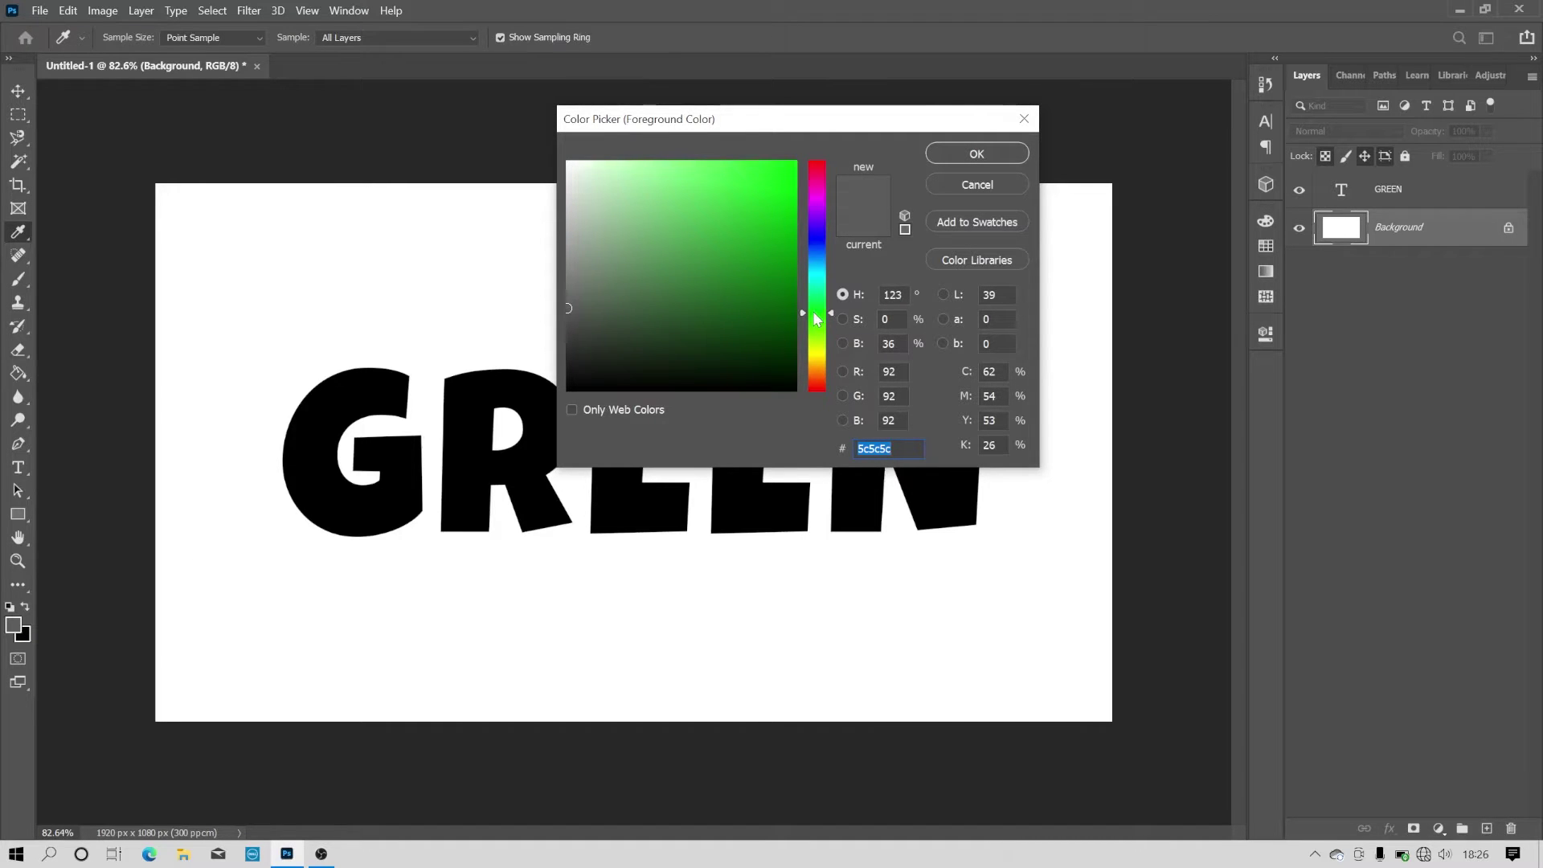
pyautogui.moveTo(772, 185); pyautogui.dragTo(807, 132)
pyautogui.moveTo(809, 322); pyautogui.dragTo(824, 315)
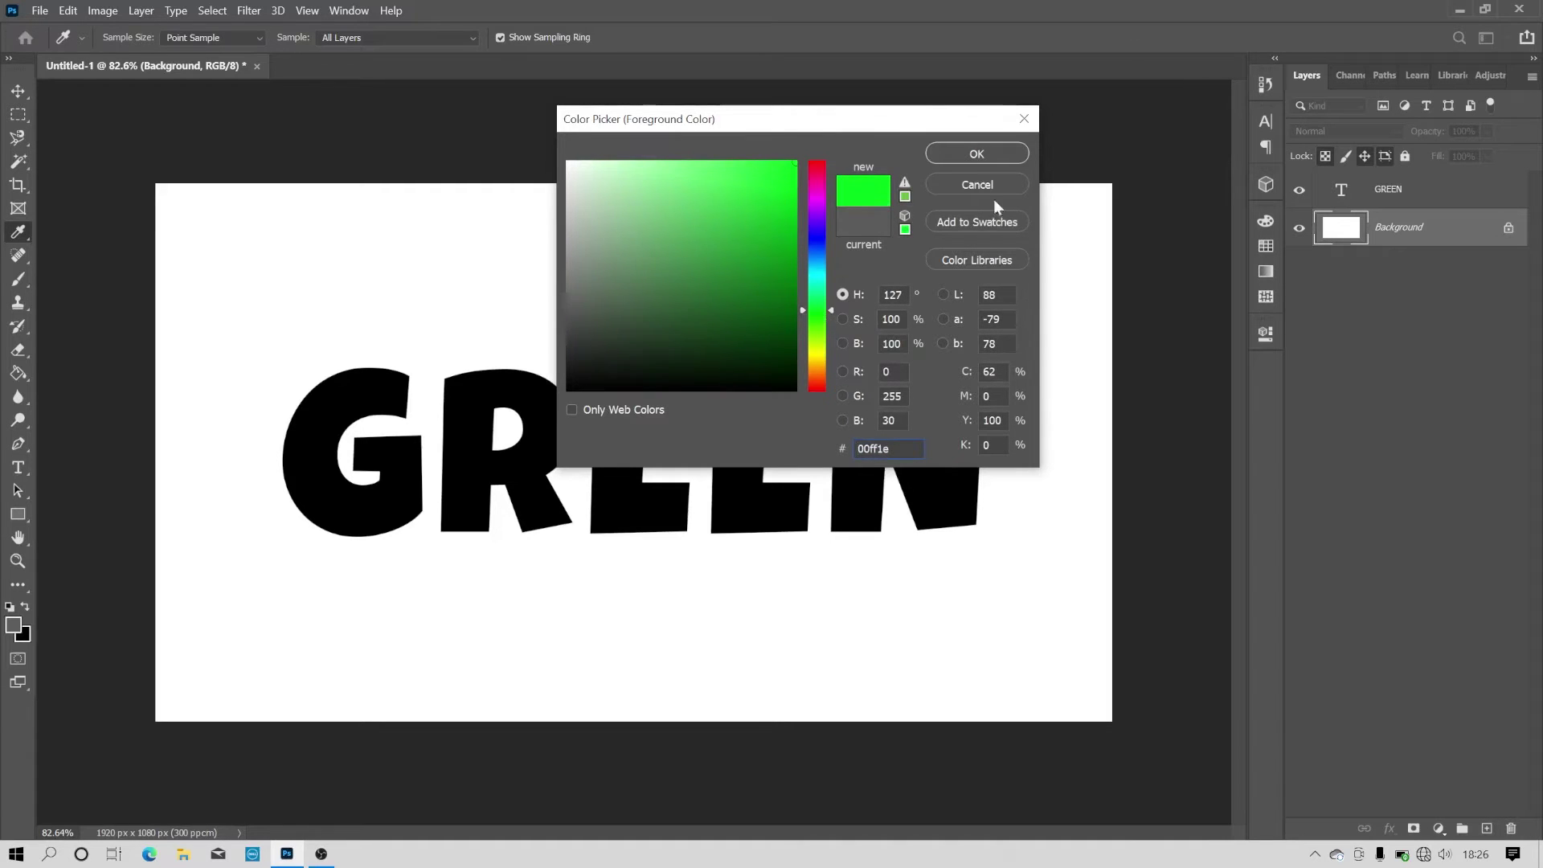
pyautogui.click(976, 154)
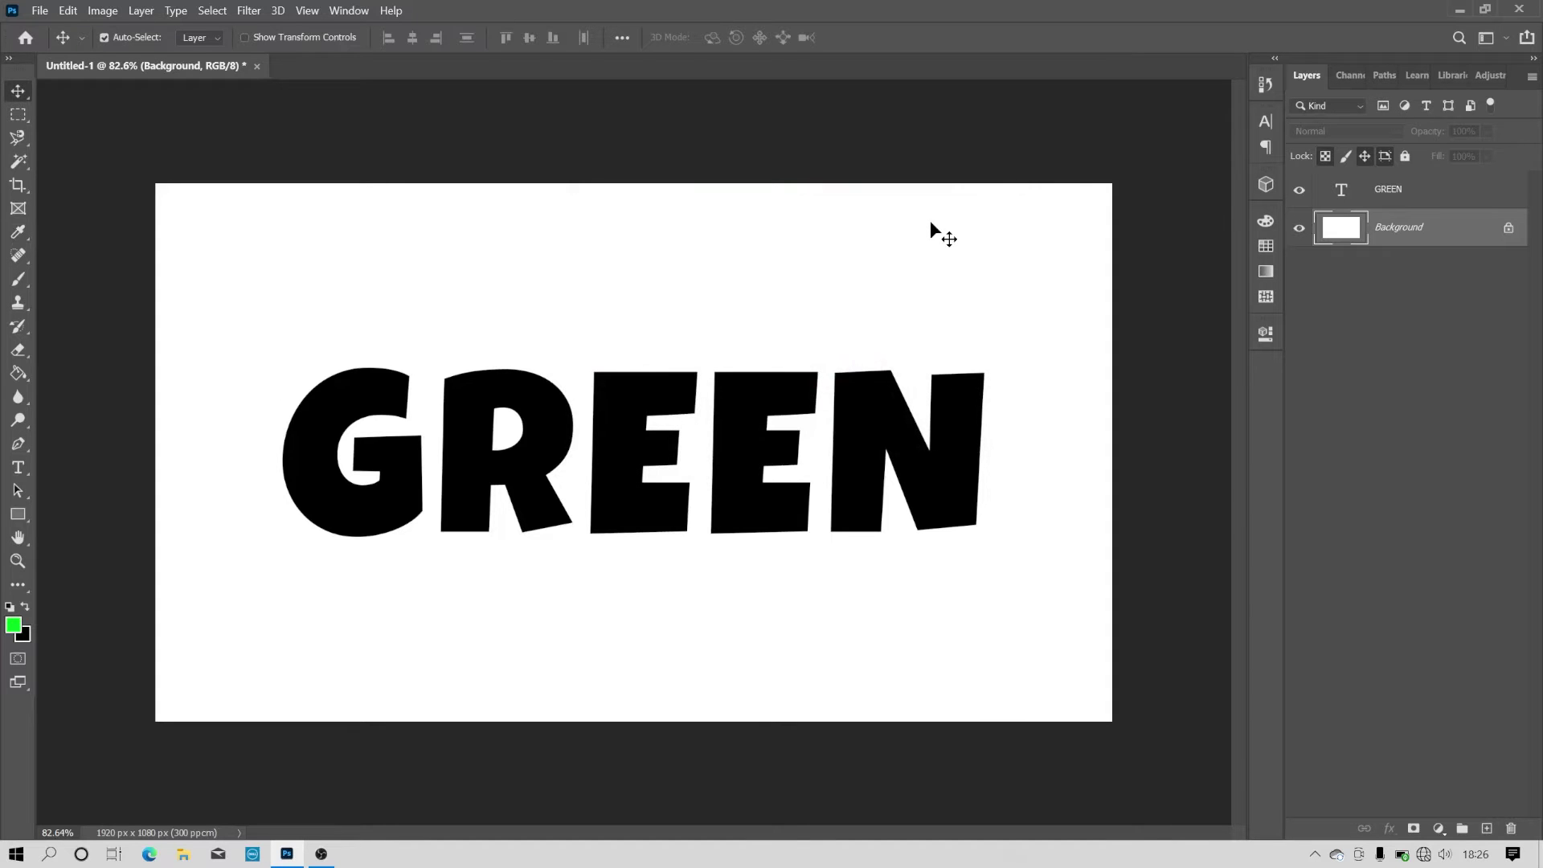
# Delete the Background layer and undo the deletion
pyautogui.press('Delete')
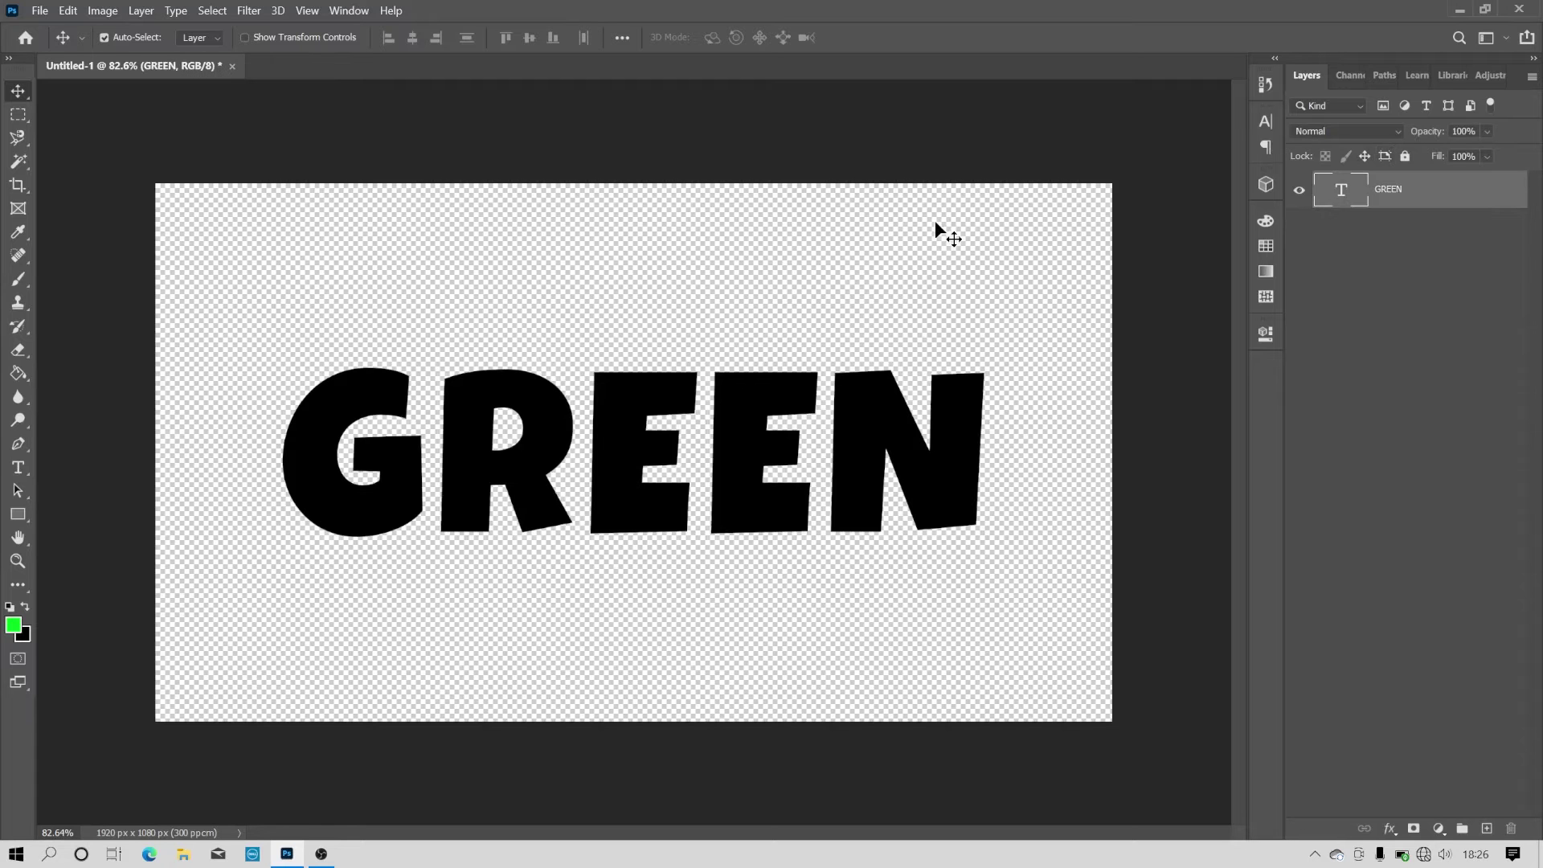
pyautogui.hotkey('ctrl', 'z')
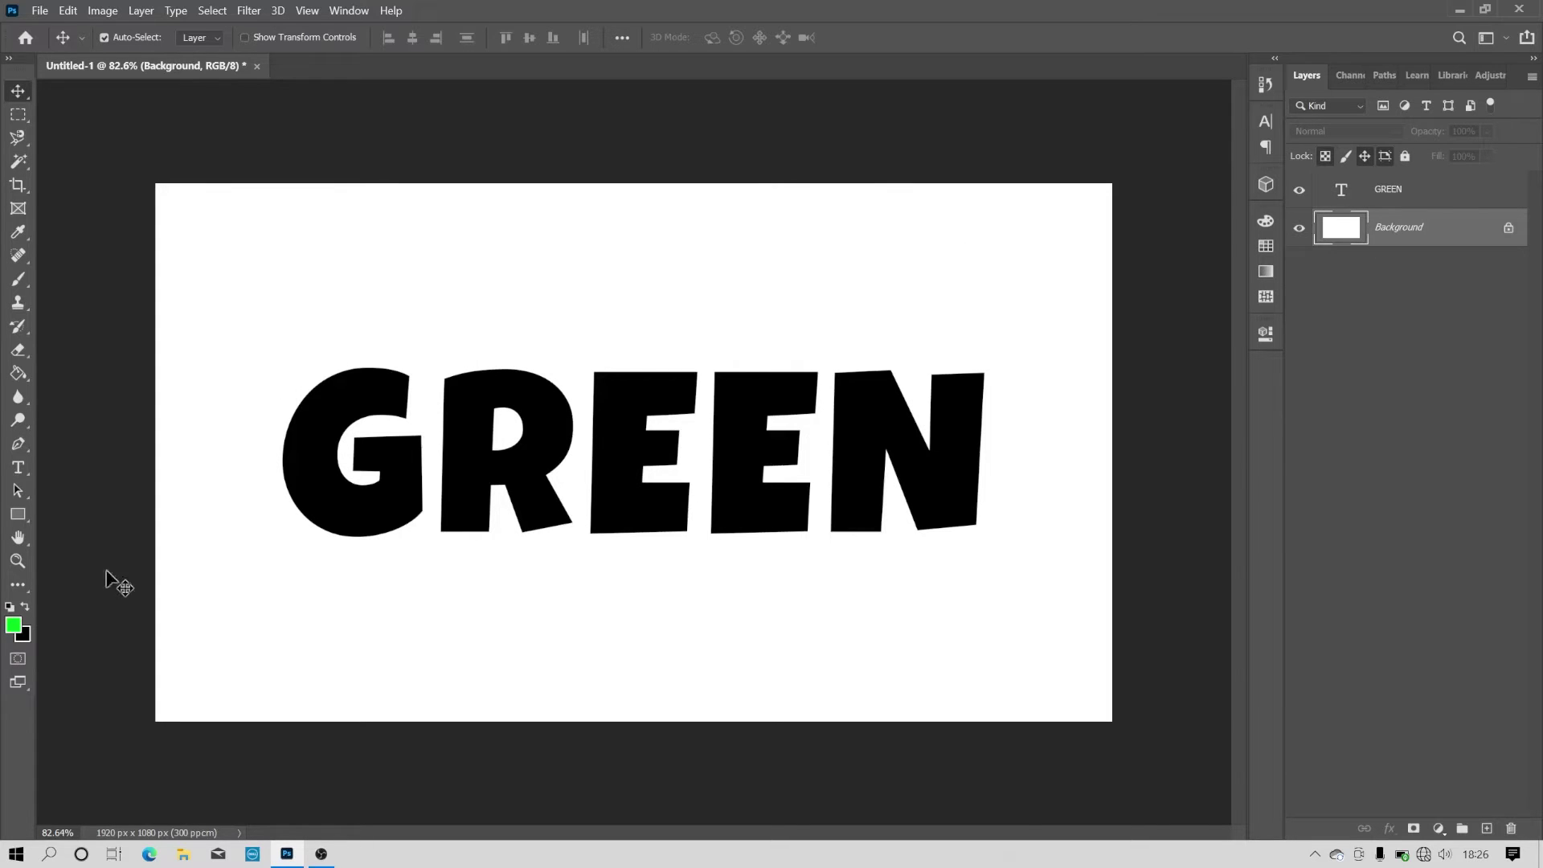
# Fill the white Background layer with the green foreground color using the Paint Bucket
pyautogui.click(17, 373)
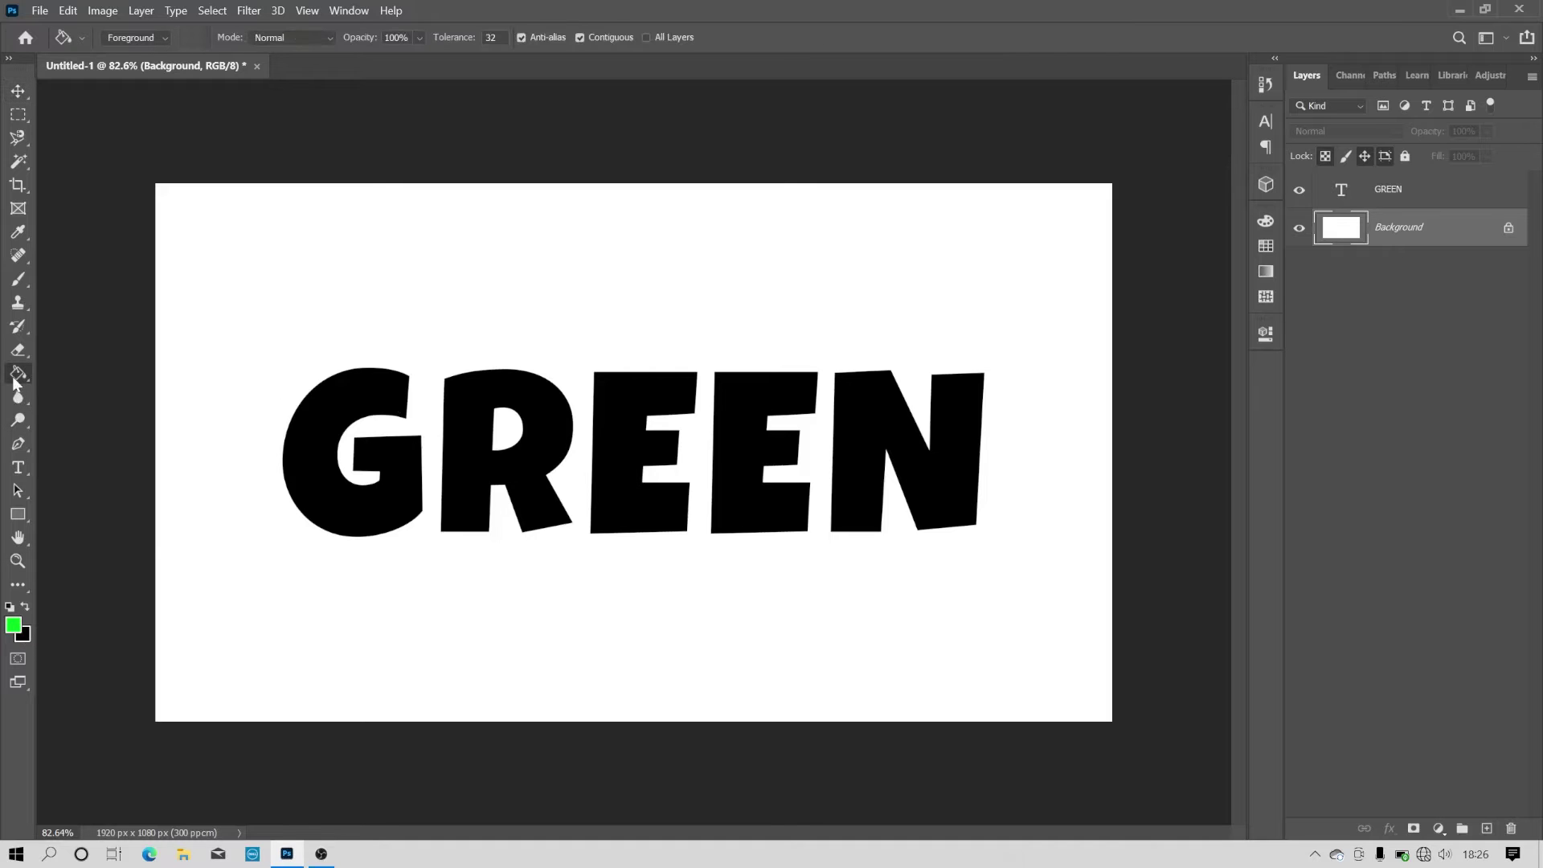
pyautogui.click(239, 292)
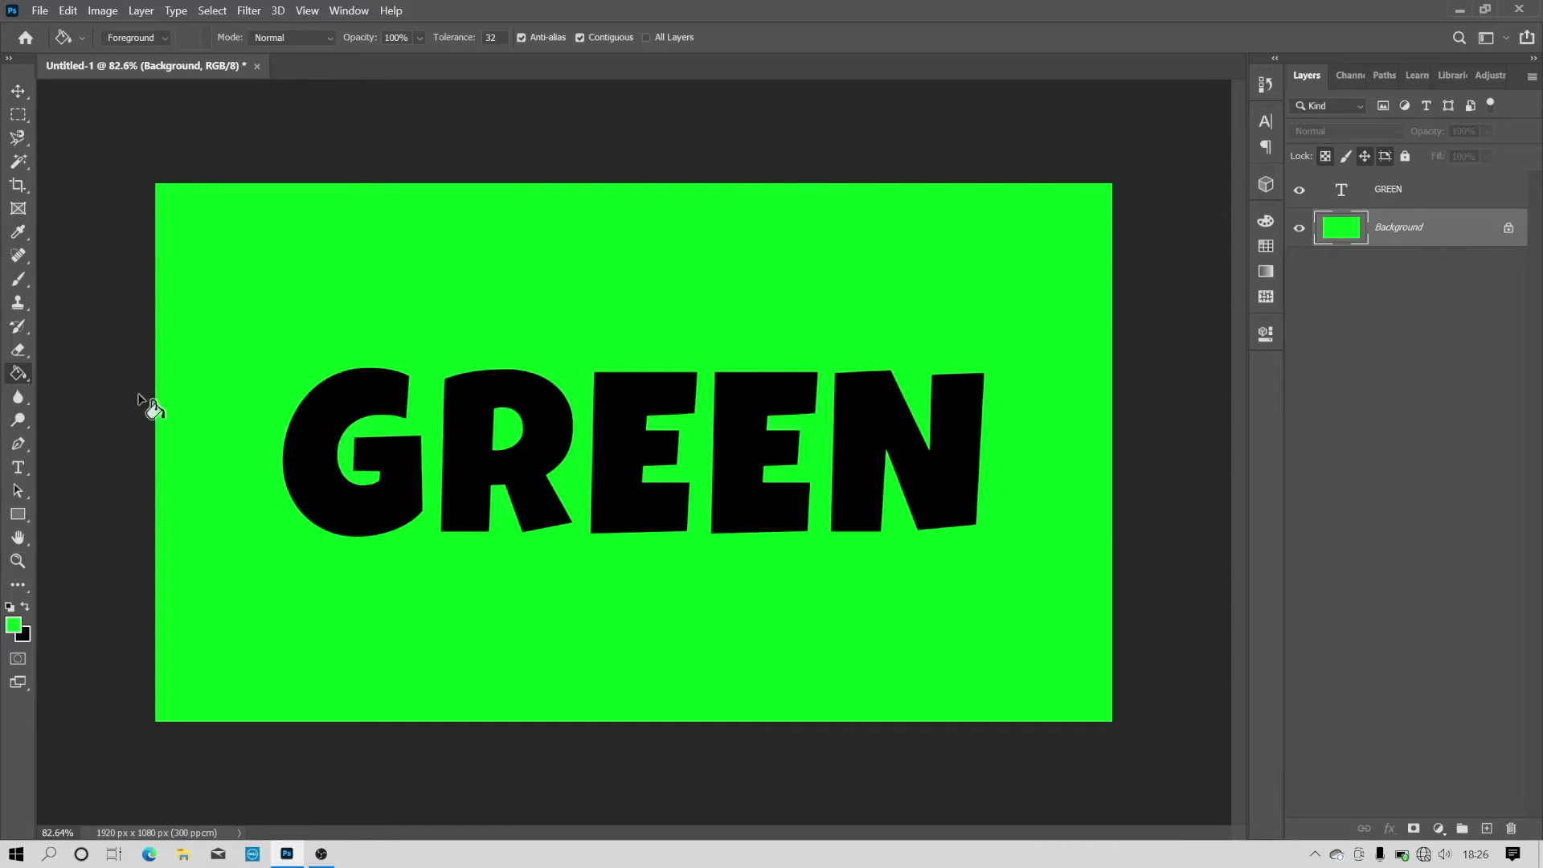
pyautogui.click(20, 92)
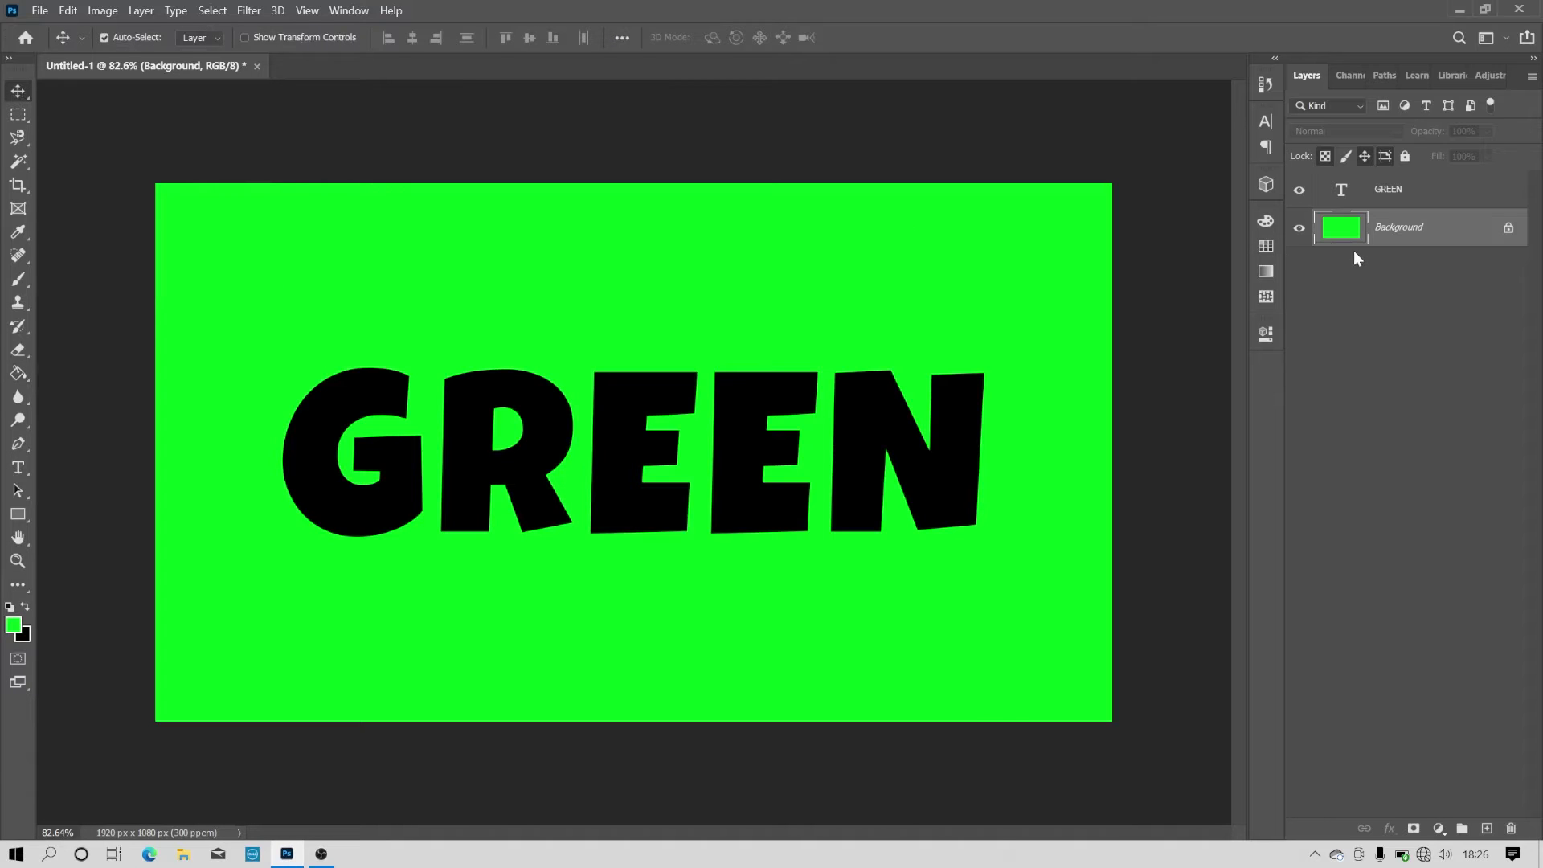
# Create a new 3D extrusion from the GREEN text layer and accept the switch to the 3D workspace
pyautogui.click(1443, 190)
pyautogui.rightClick(1442, 189)
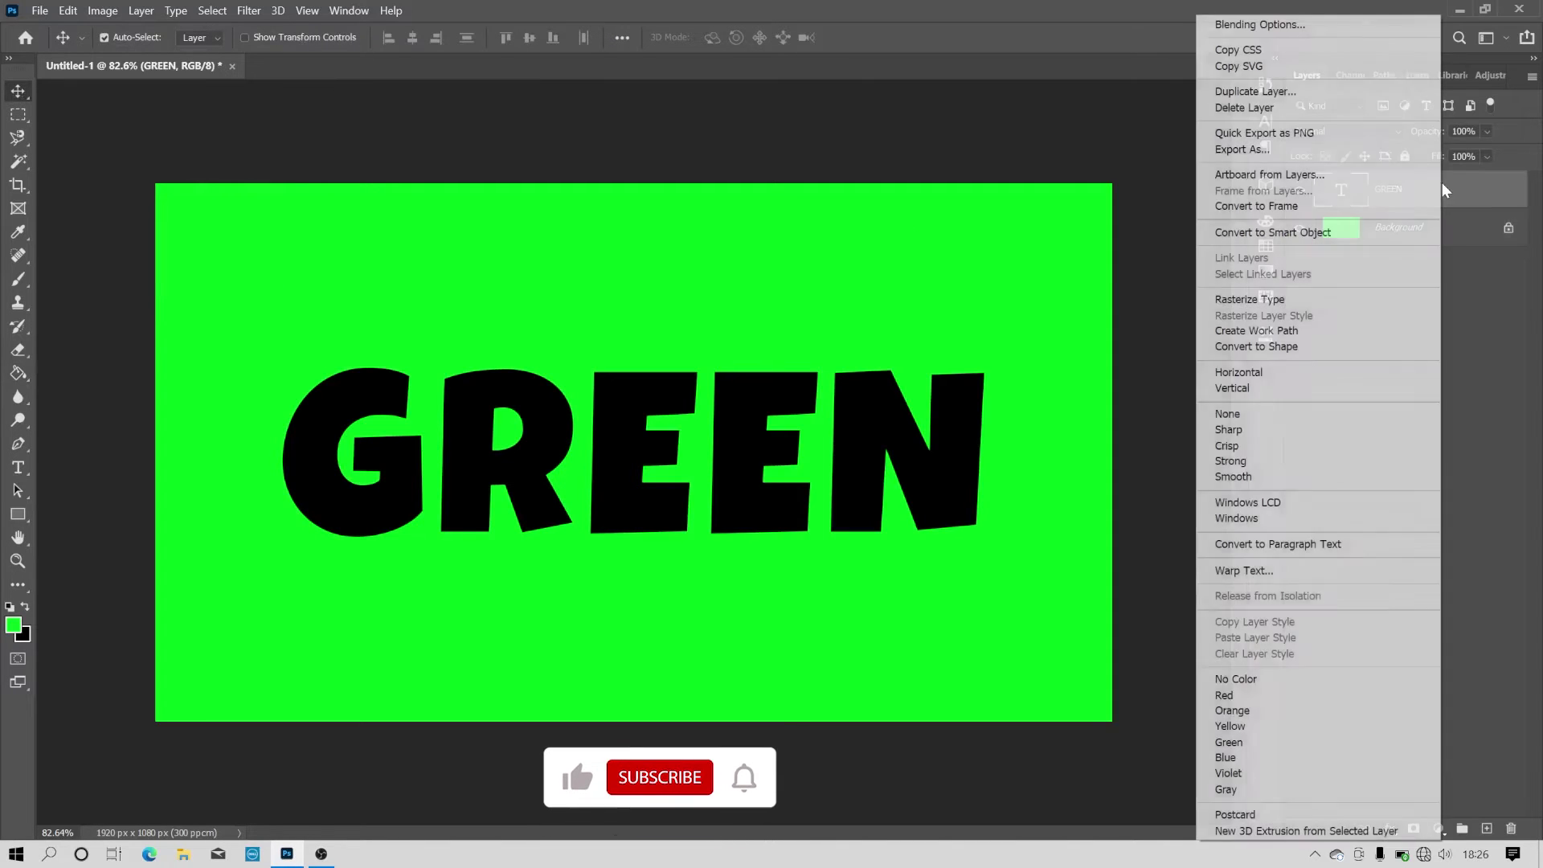
pyautogui.click(1393, 831)
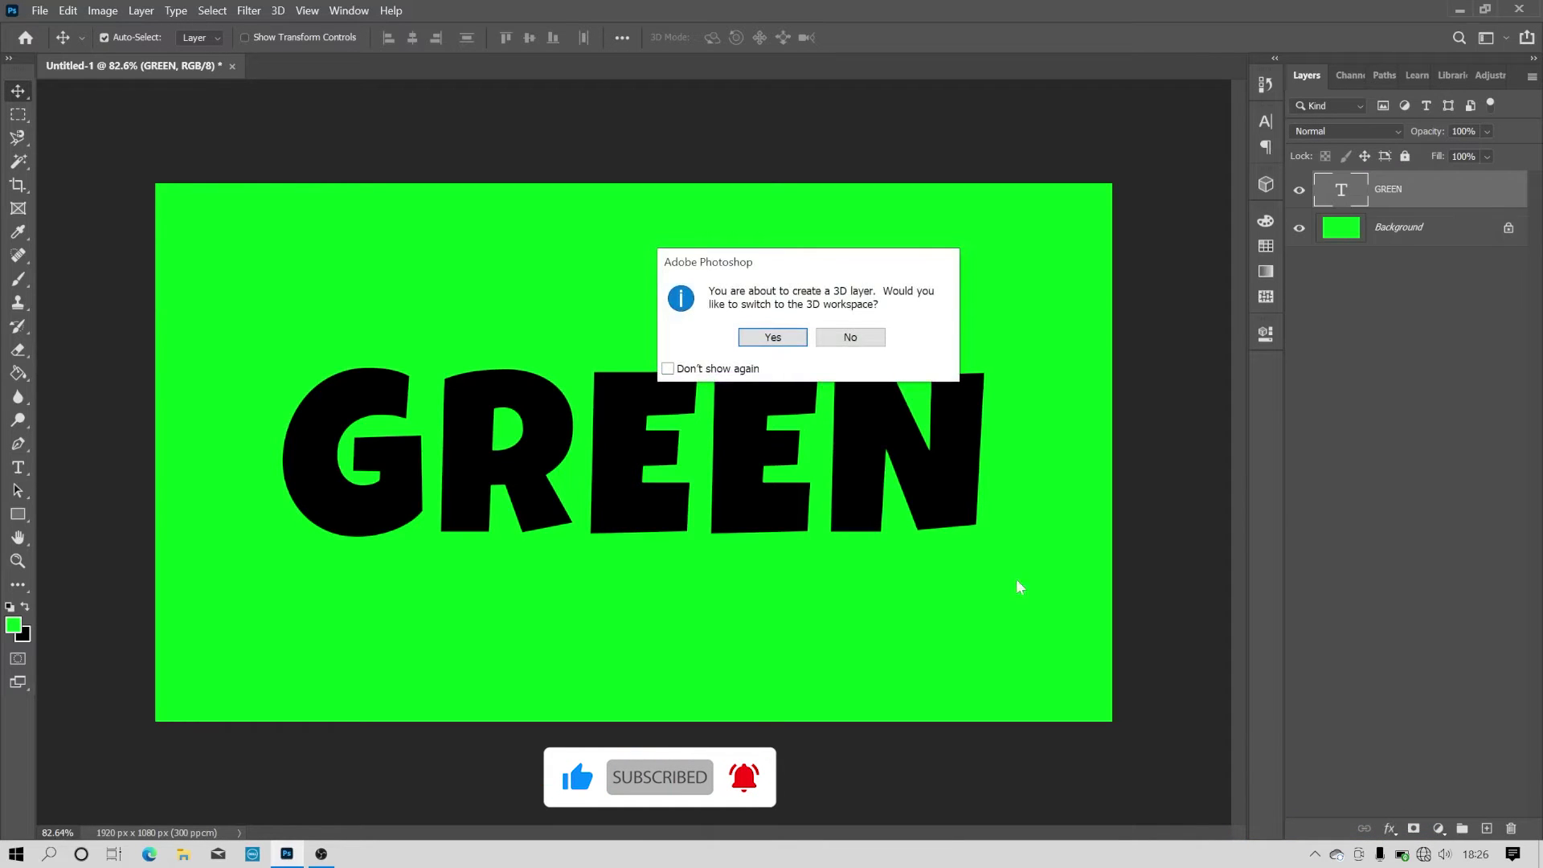
pyautogui.click(767, 339)
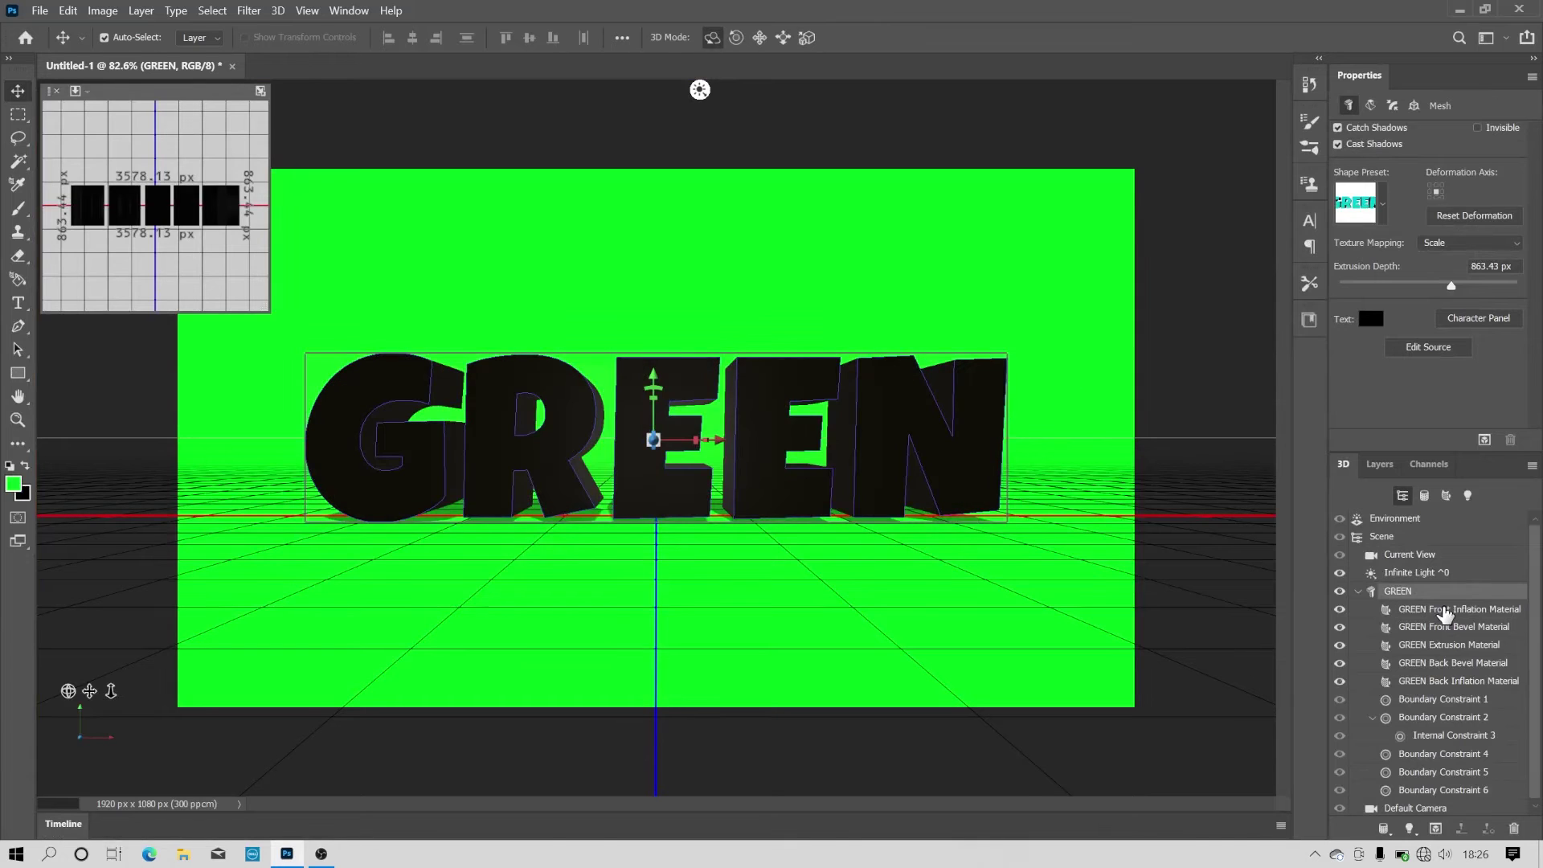
# Apply the Plastic Glossy (Blue) preset to the GREEN Front Inflation Material
pyautogui.click(1444, 613)
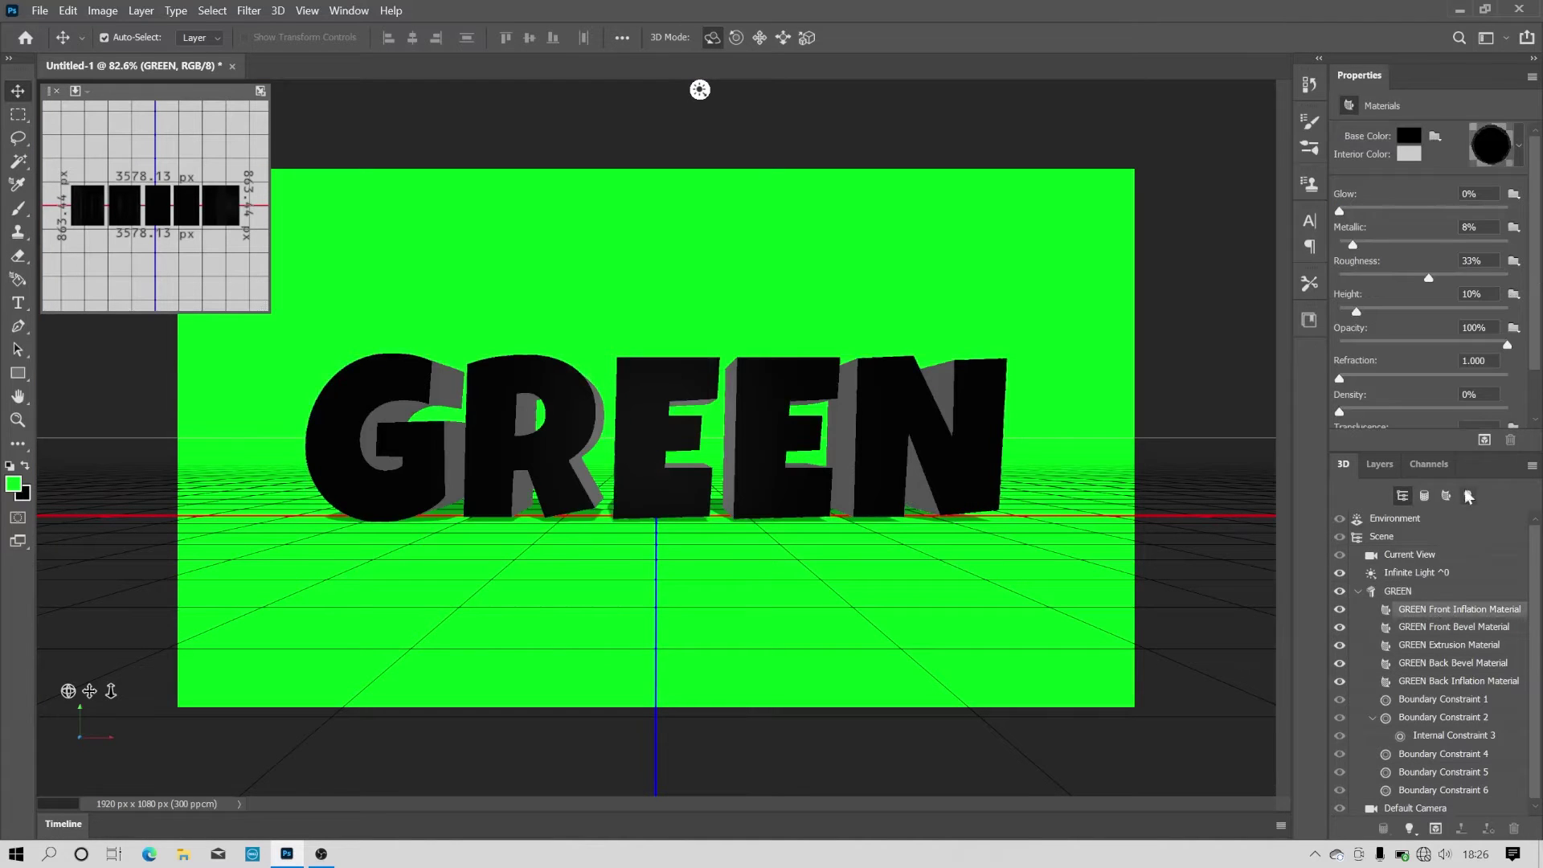
pyautogui.click(1517, 147)
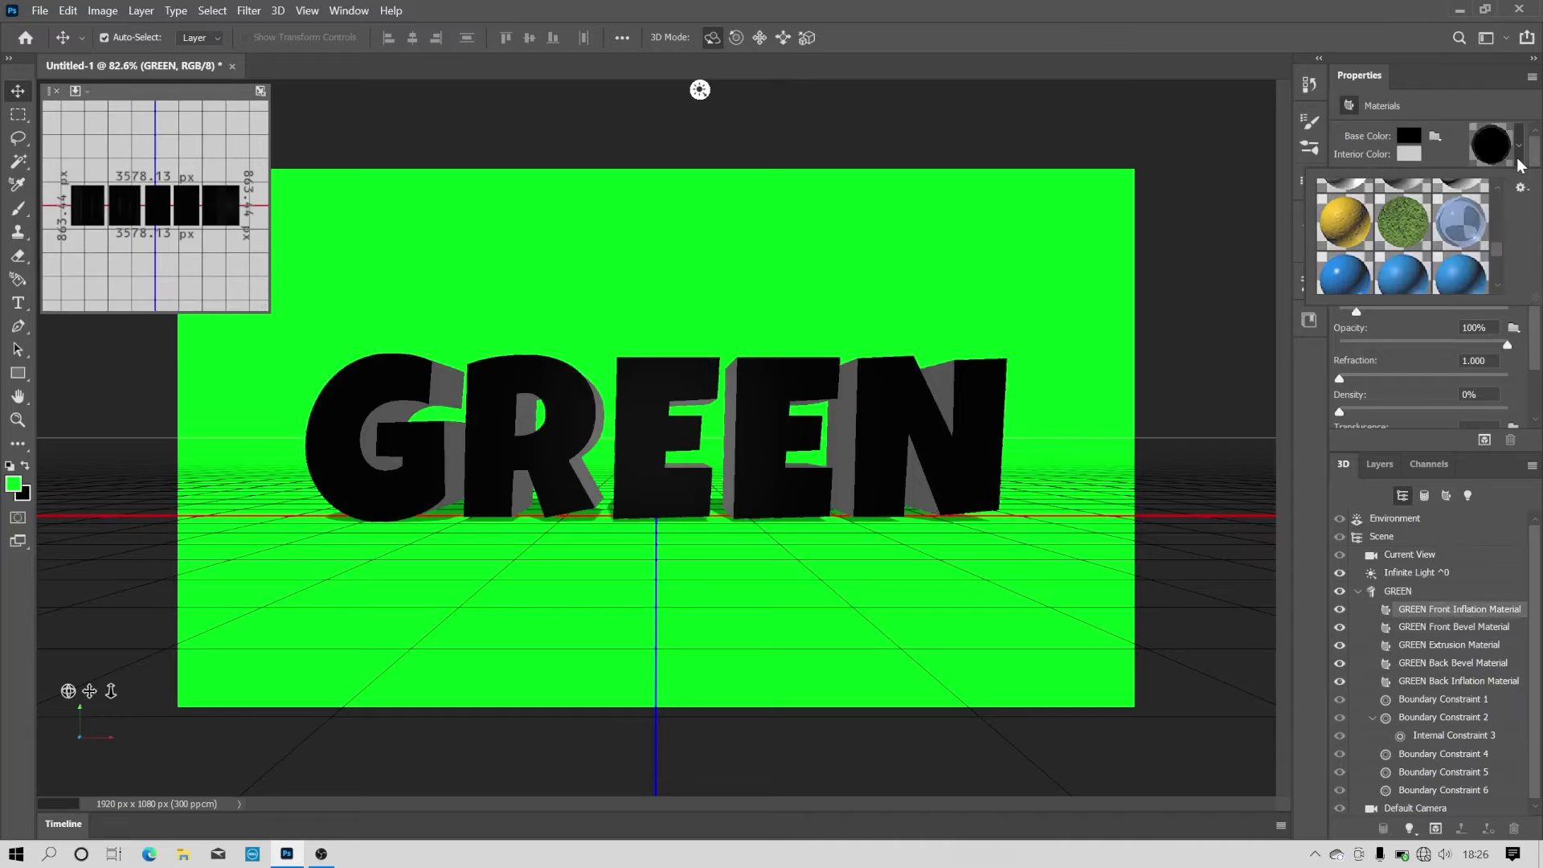
pyautogui.scroll(-1, 1331, 273)
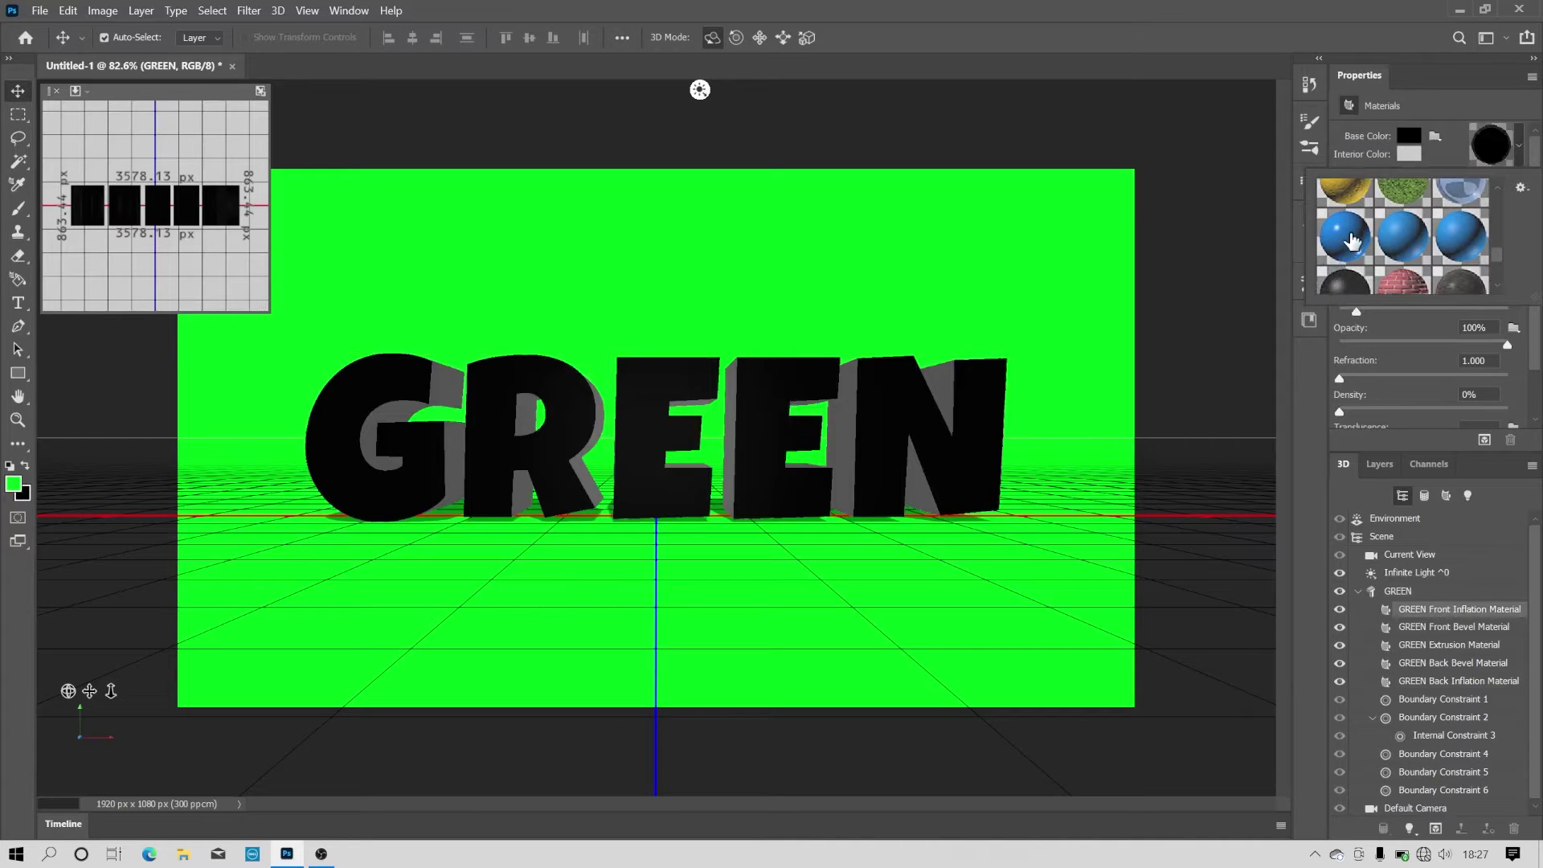
pyautogui.click(1346, 241)
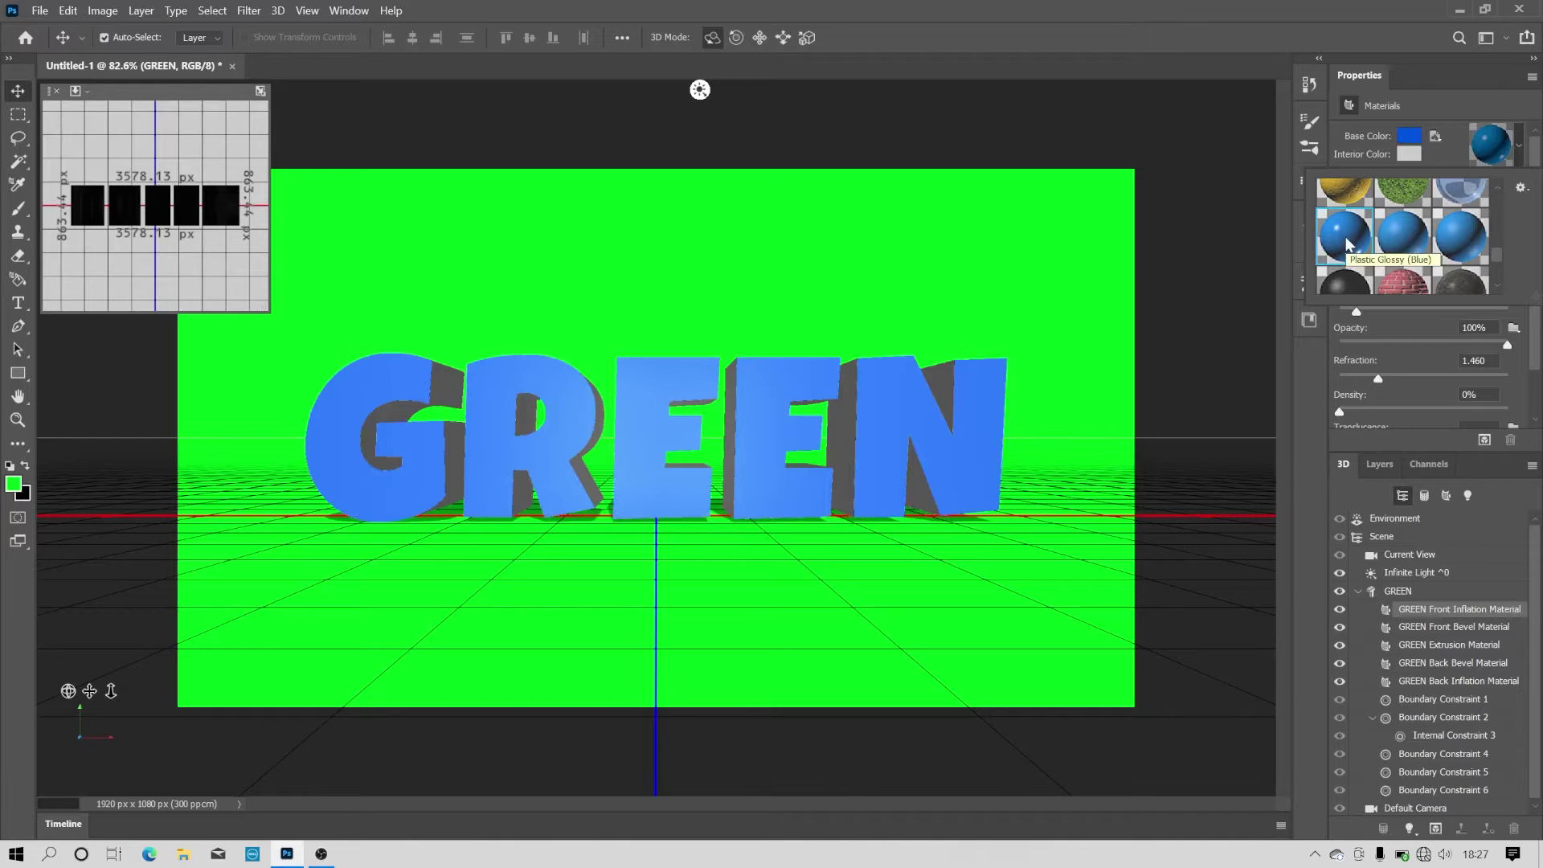
pyautogui.click(1519, 152)
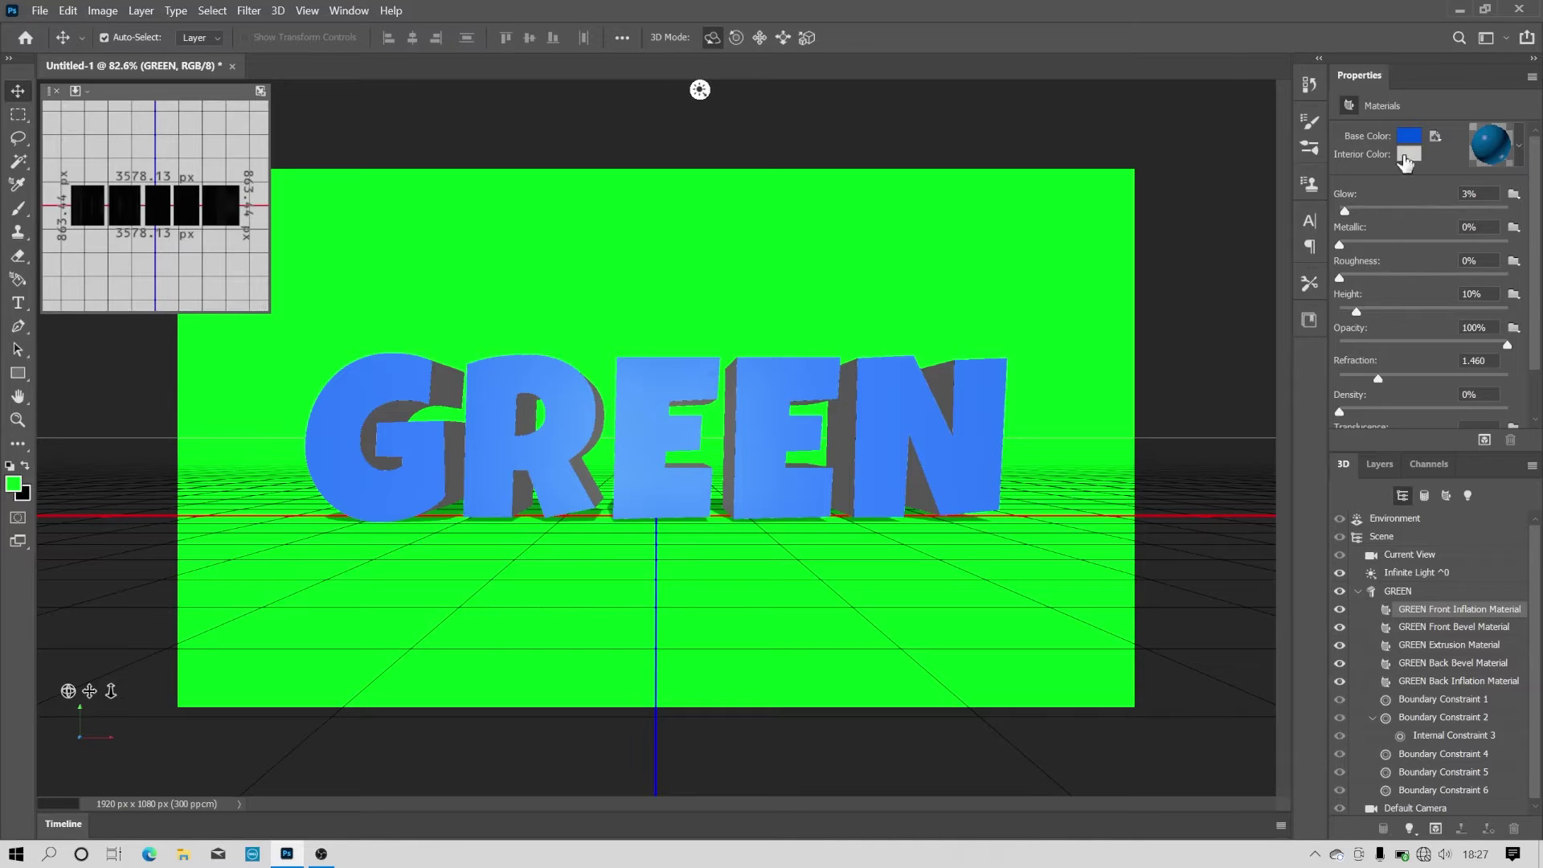
# Set the base color of the GREEN Front Inflation Material to near-white, RGB 253, 254, 255
pyautogui.moveTo(1535, 170)
pyautogui.mouseDown()
pyautogui.moveTo(1536, 224)
pyautogui.moveTo(1534, 167)
pyautogui.mouseUp()
pyautogui.moveTo(1487, 451); pyautogui.dragTo(1483, 512)
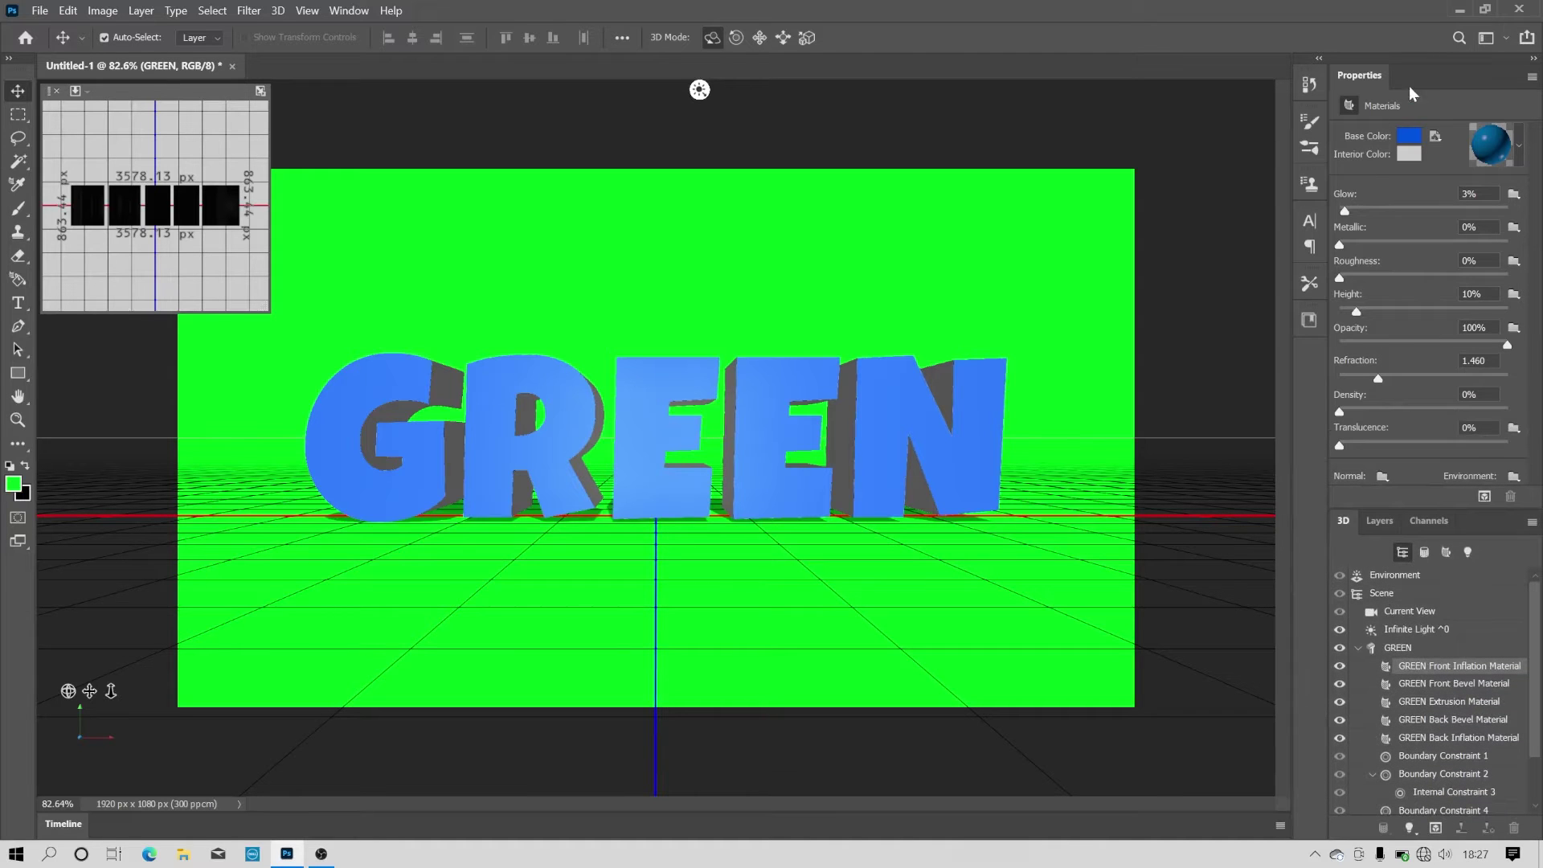
pyautogui.click(1410, 138)
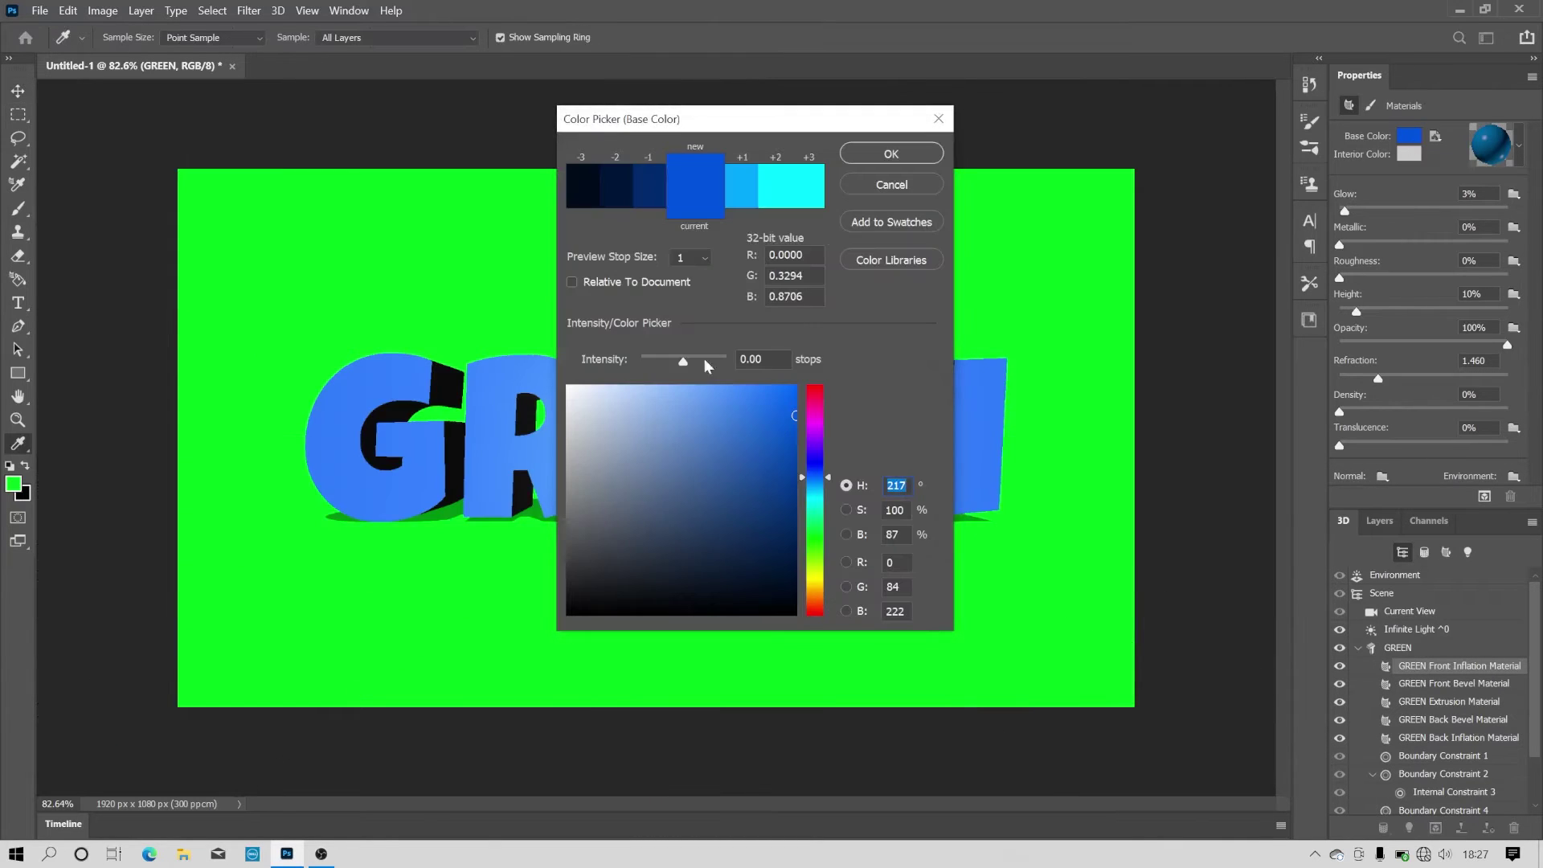
pyautogui.click(571, 389)
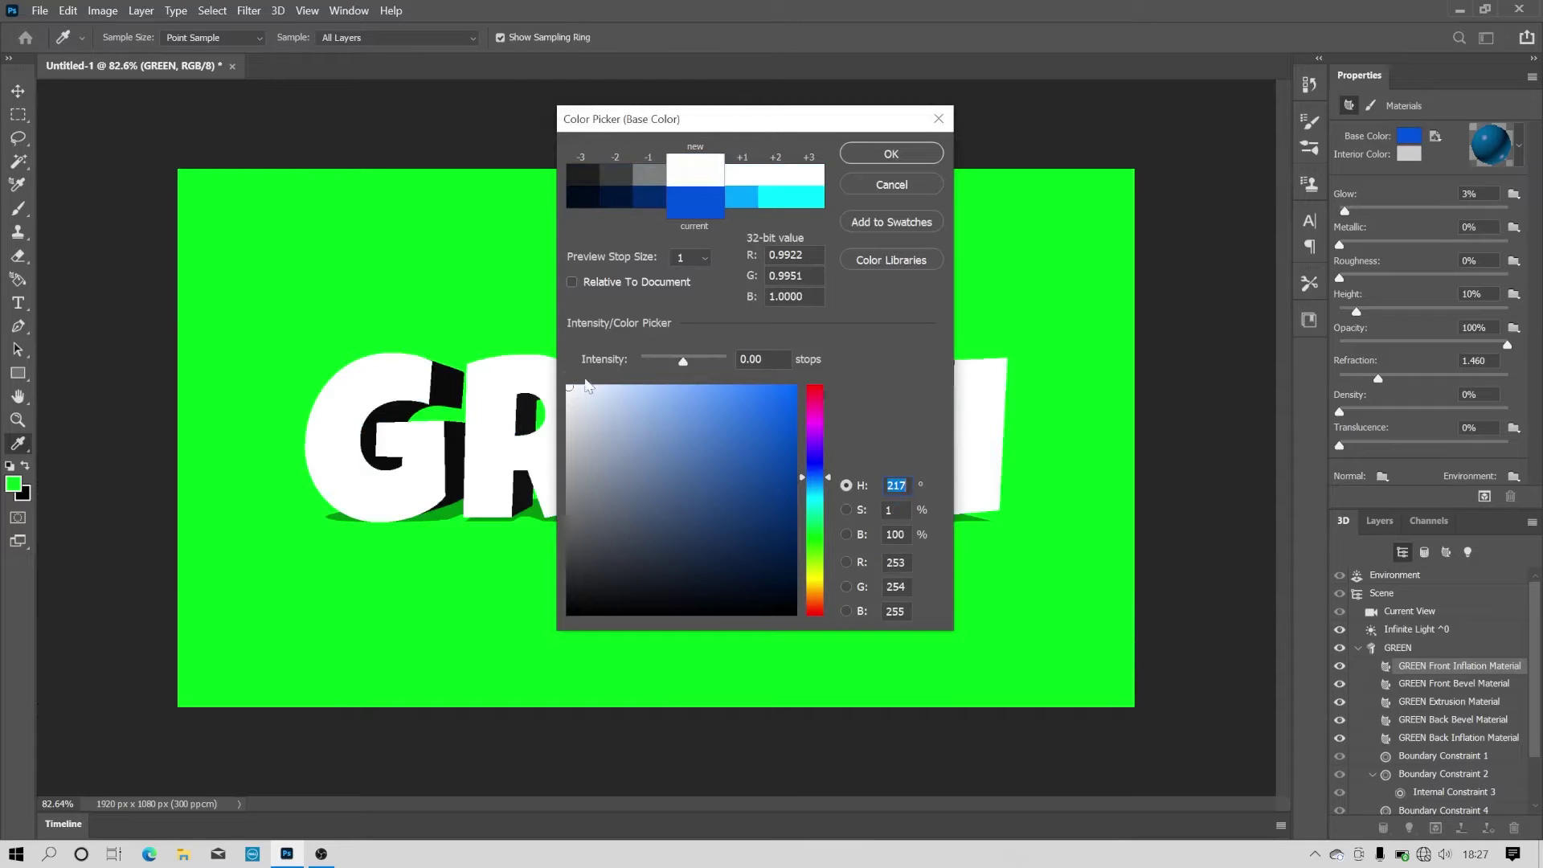
pyautogui.click(869, 153)
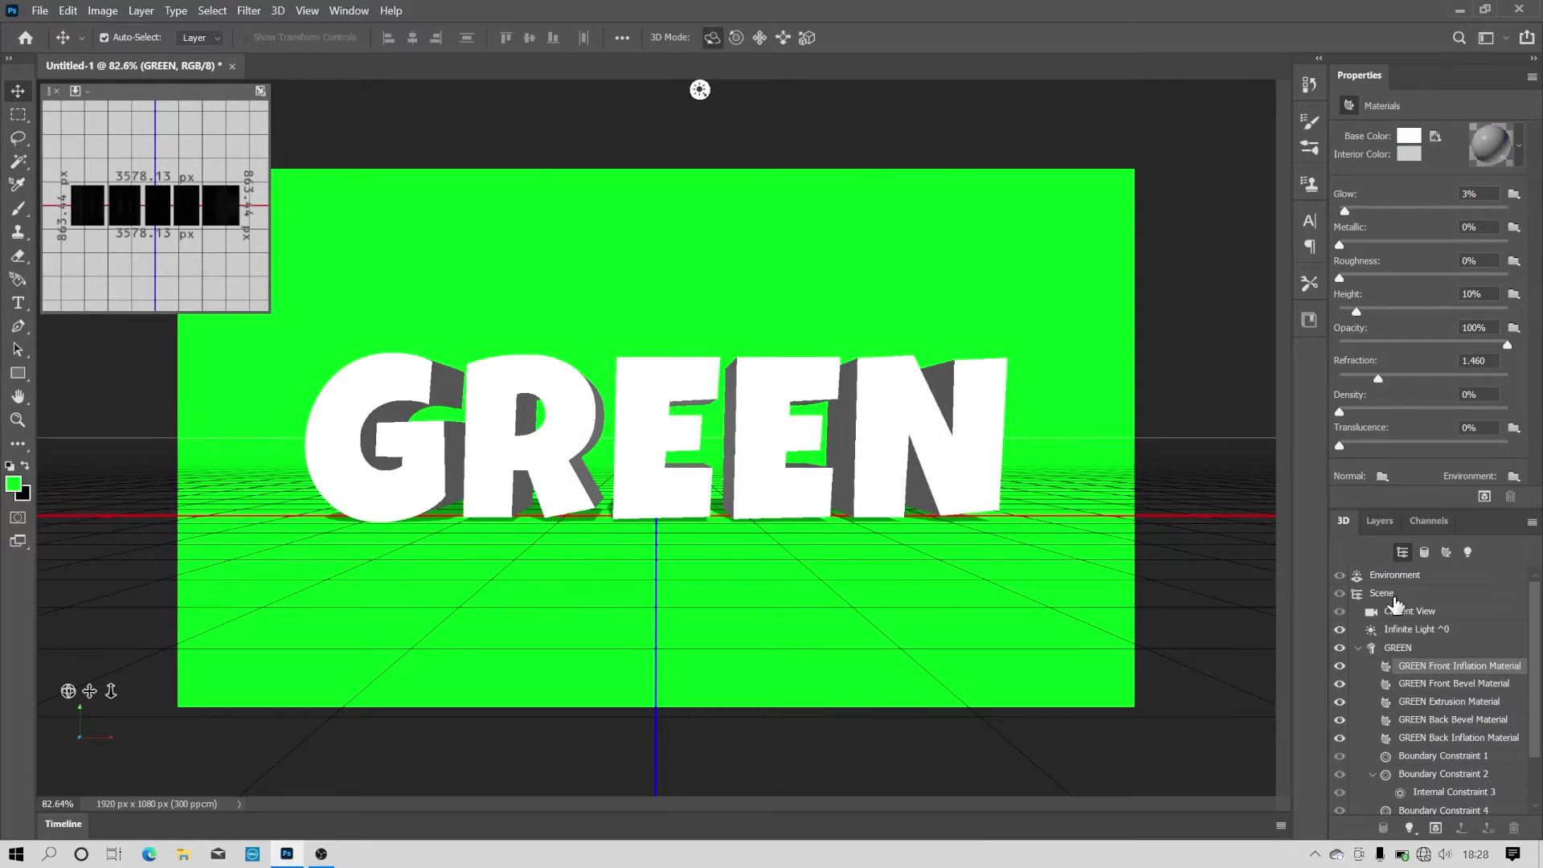
# Apply the Organics Moss (Synthetic) preset to the GREEN Extrusion Material
pyautogui.click(1446, 703)
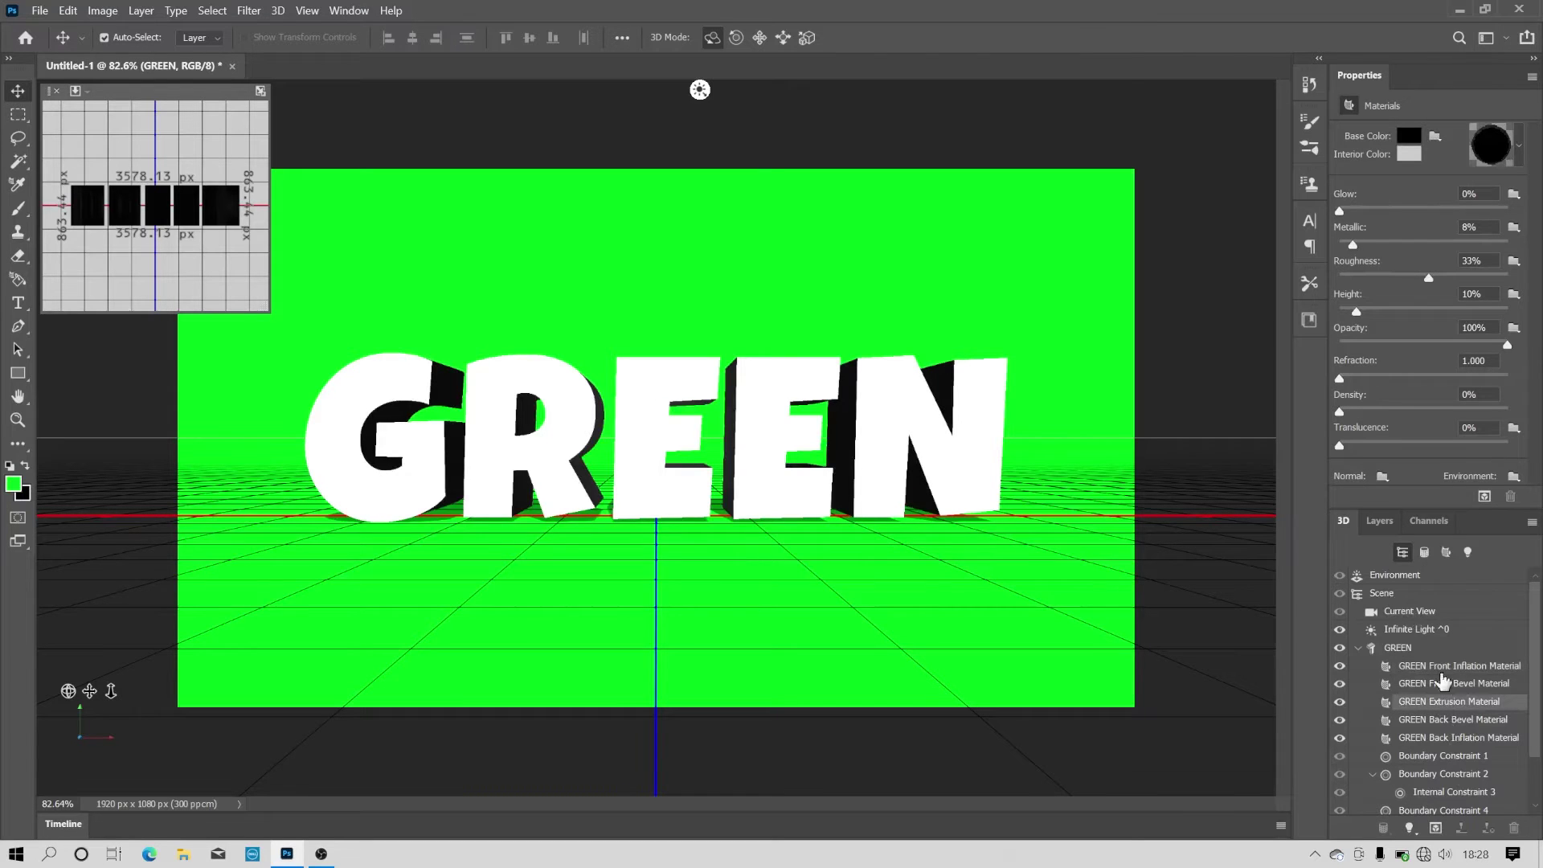
pyautogui.click(1518, 145)
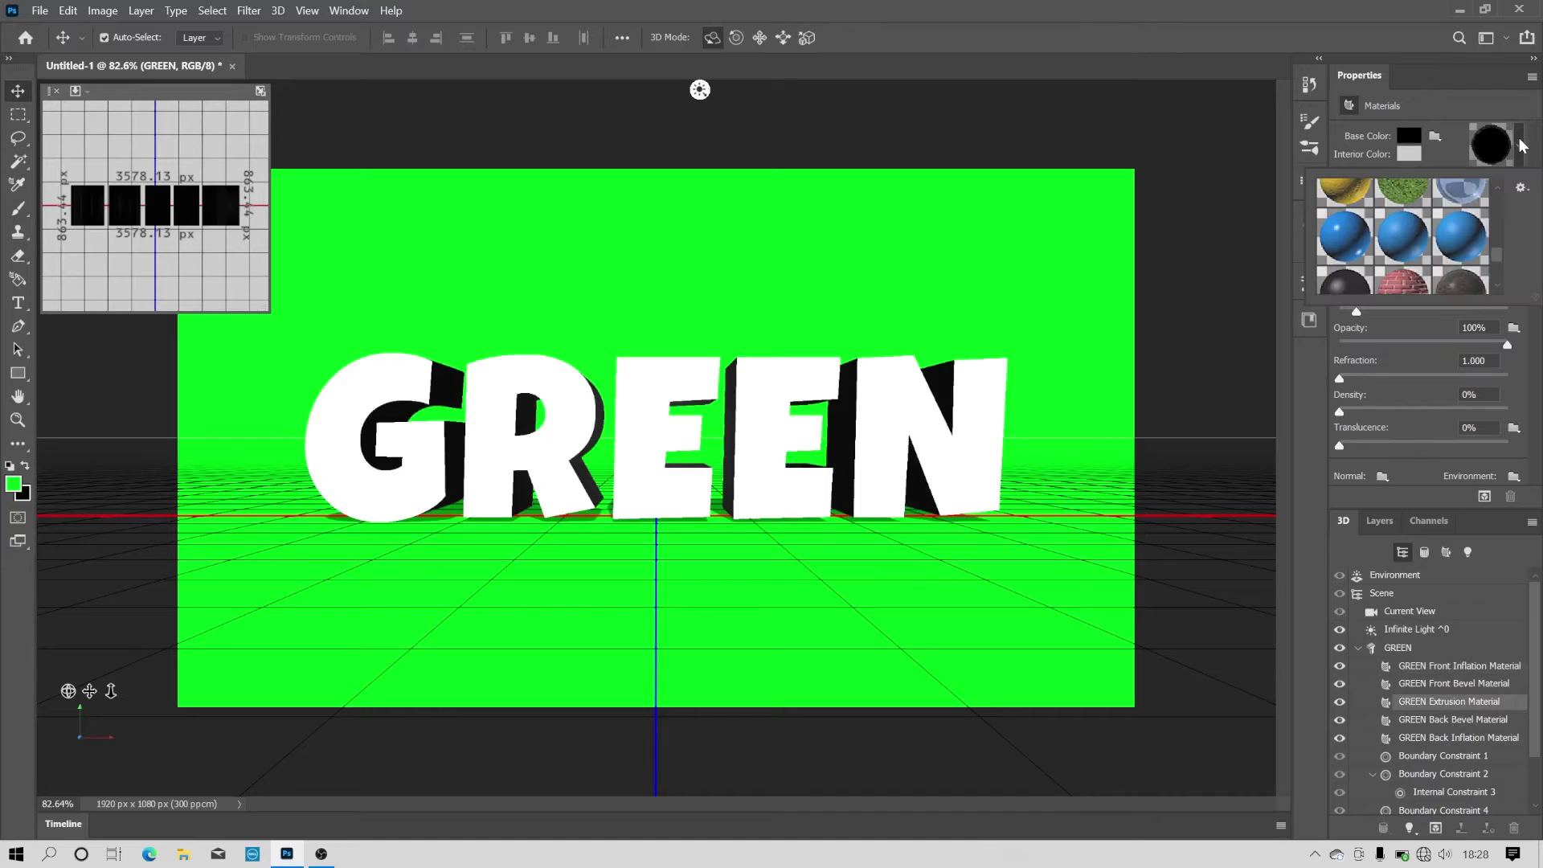
pyautogui.scroll(2, 1404, 221)
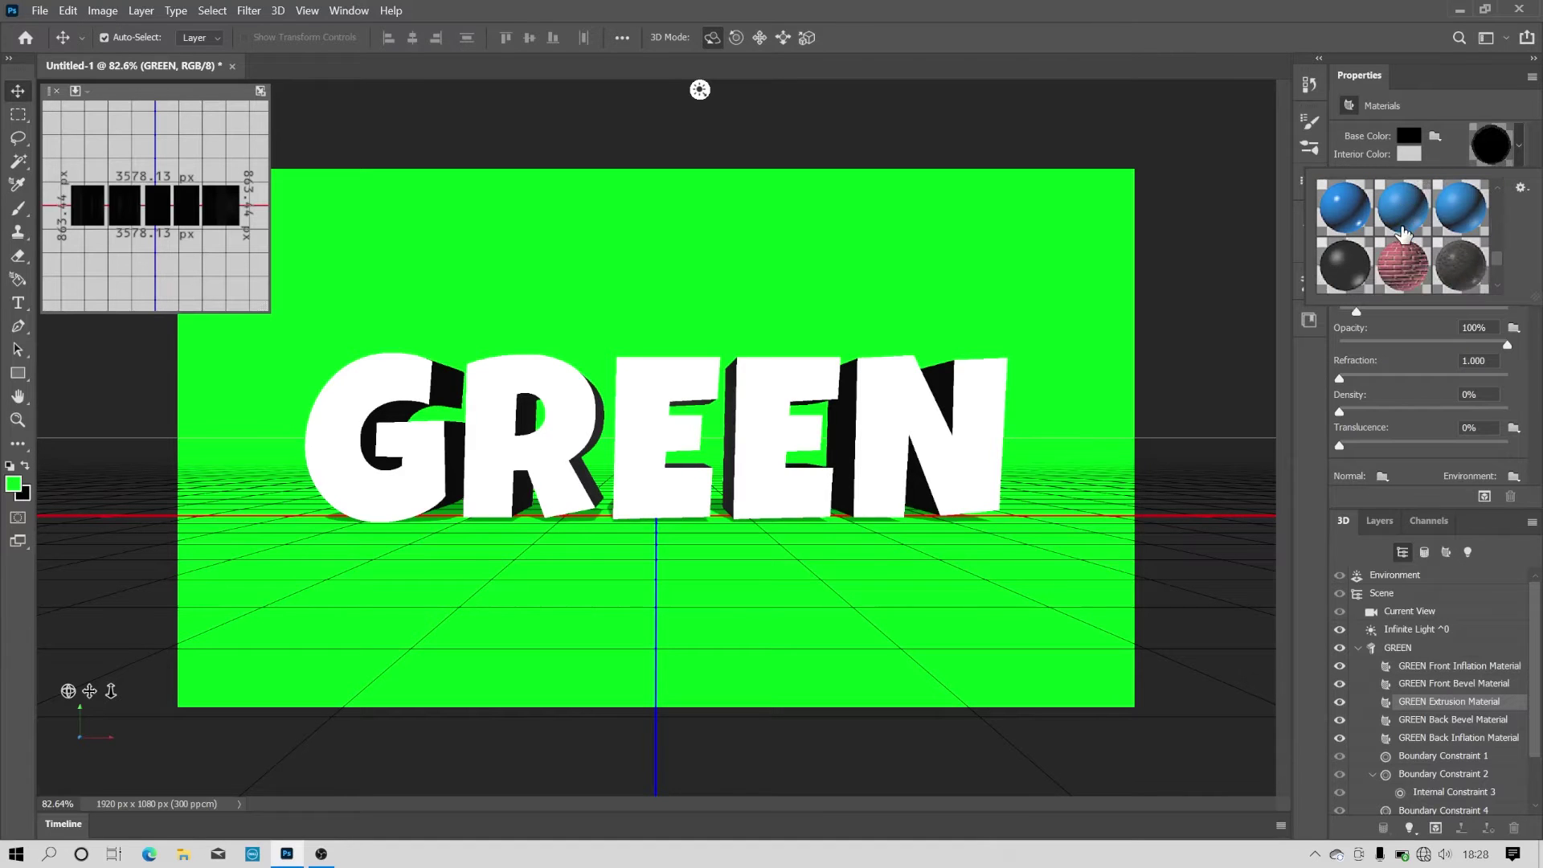
pyautogui.click(1403, 215)
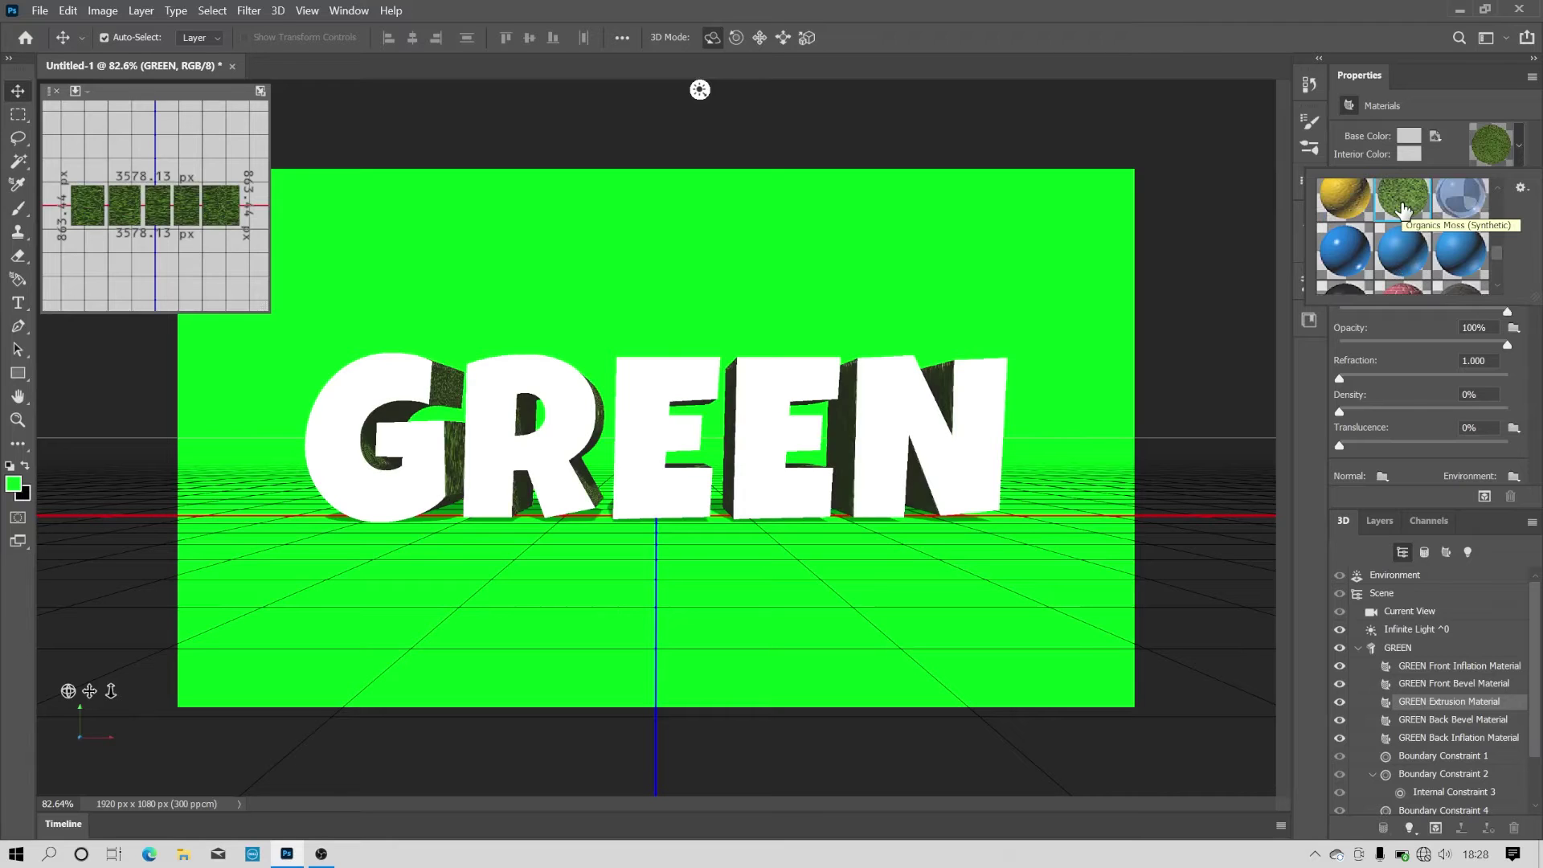
pyautogui.click(1517, 151)
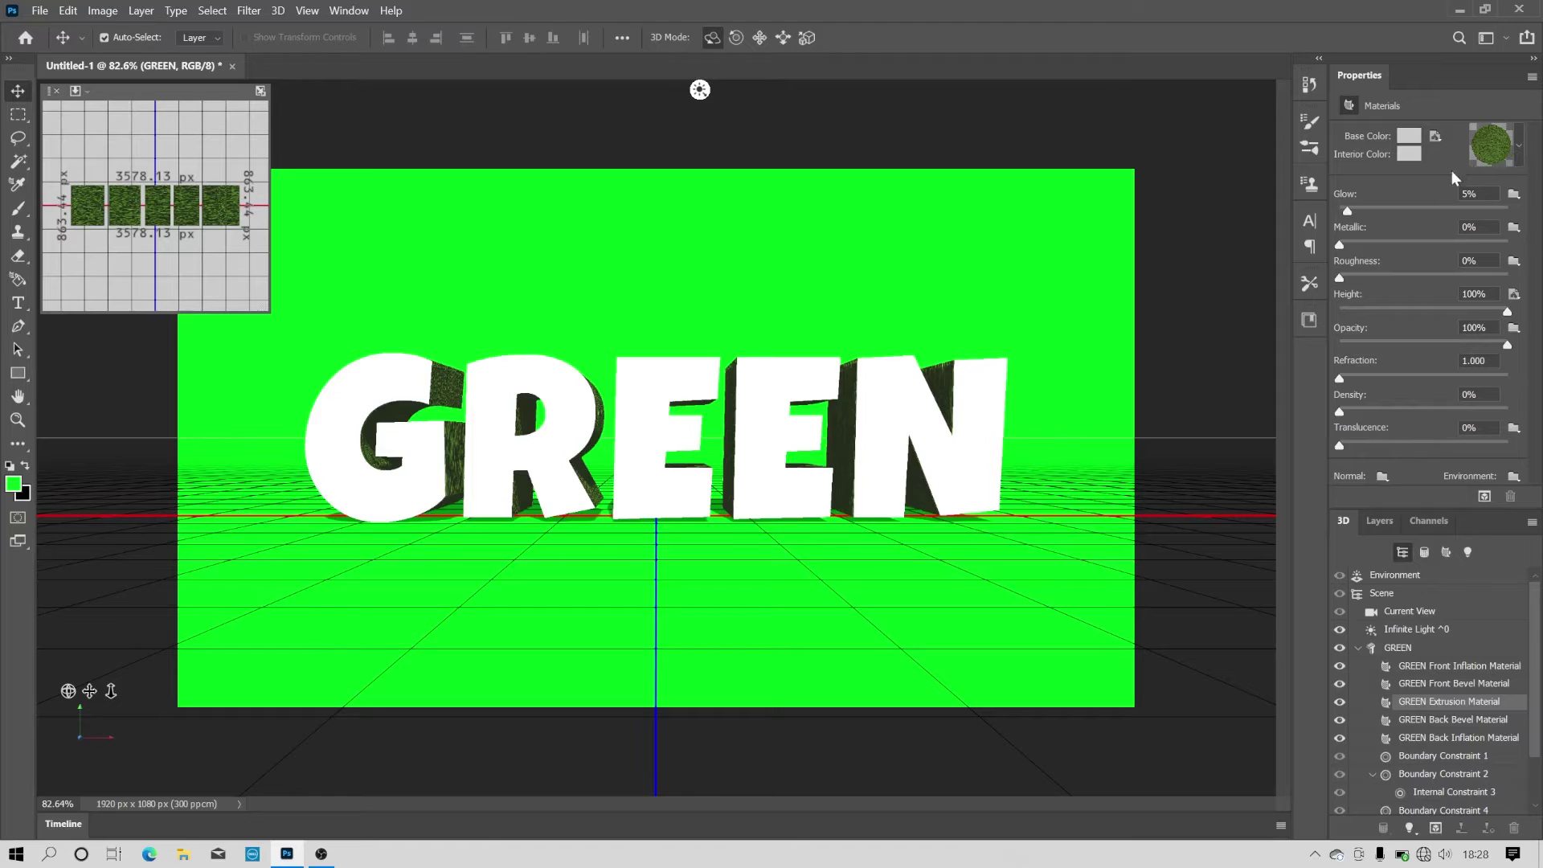
# Convert the green Background layer into a 3D postcard
pyautogui.click(1379, 520)
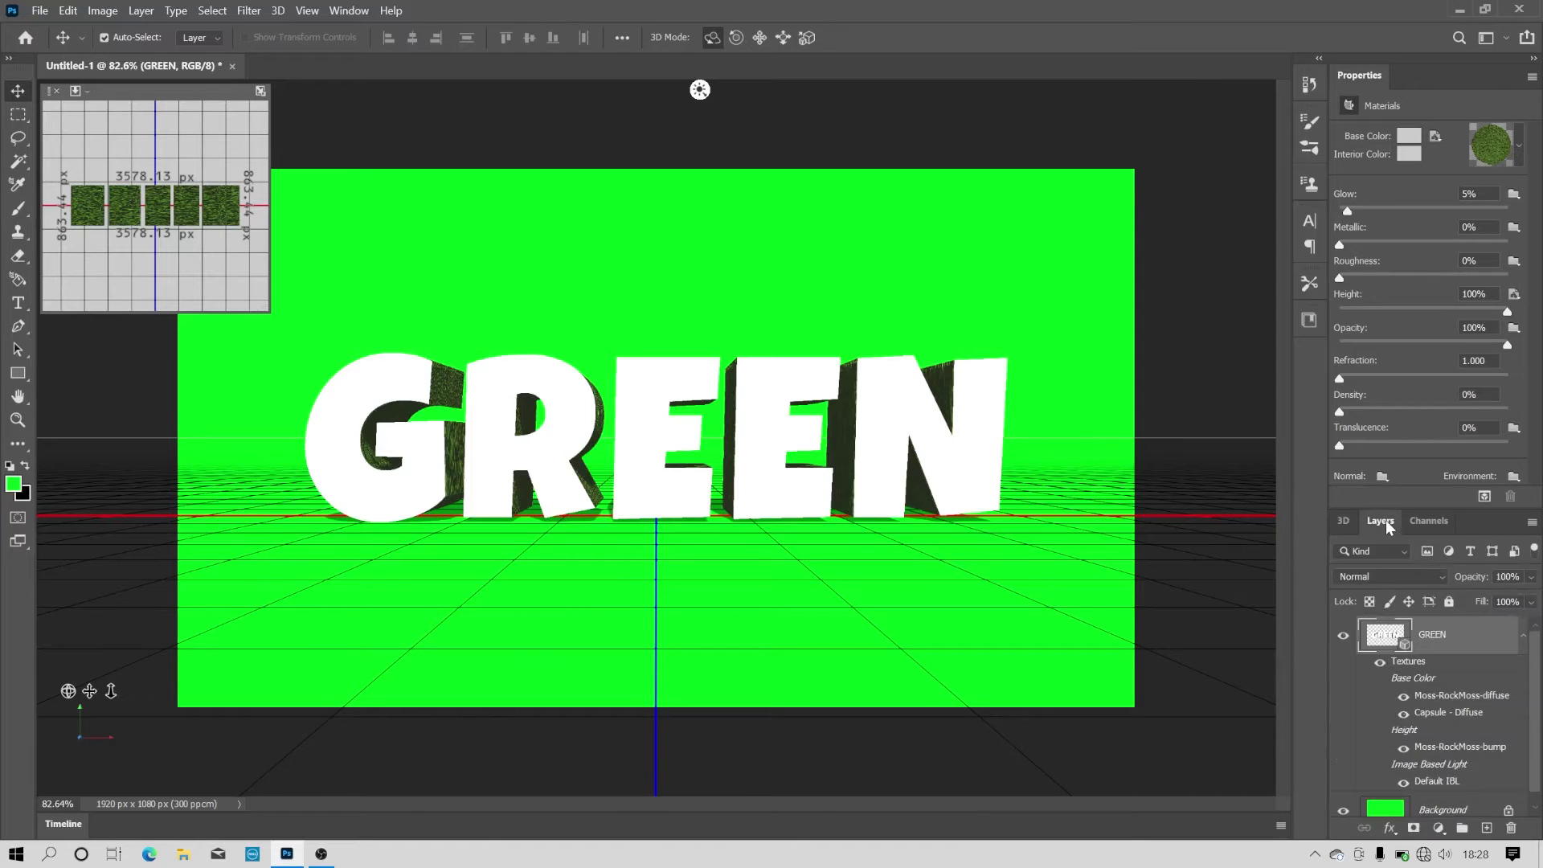
pyautogui.scroll(-1, 1466, 643)
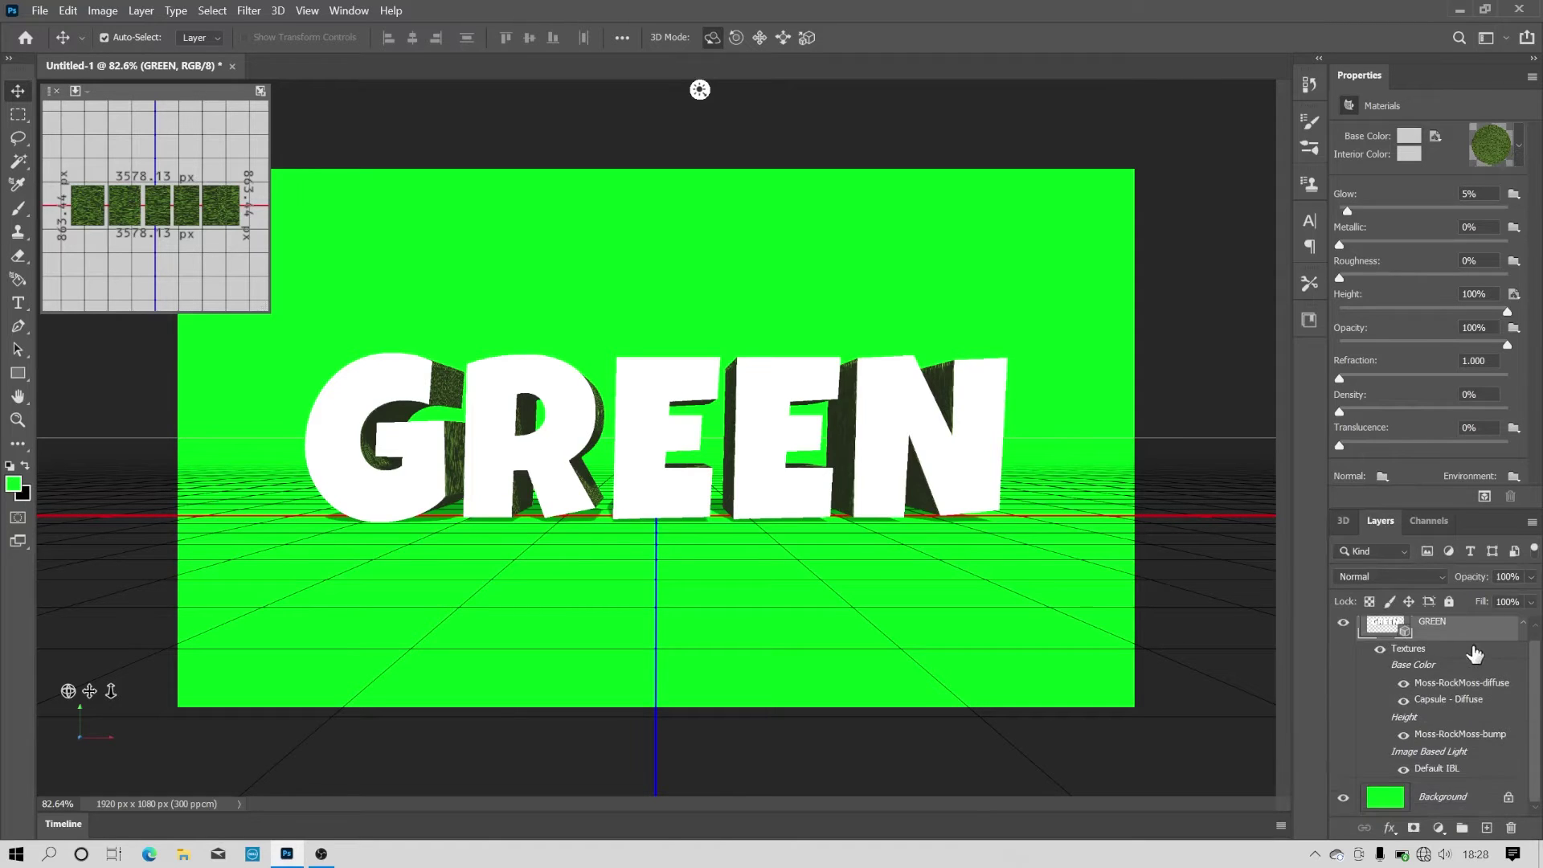
pyautogui.click(1434, 797)
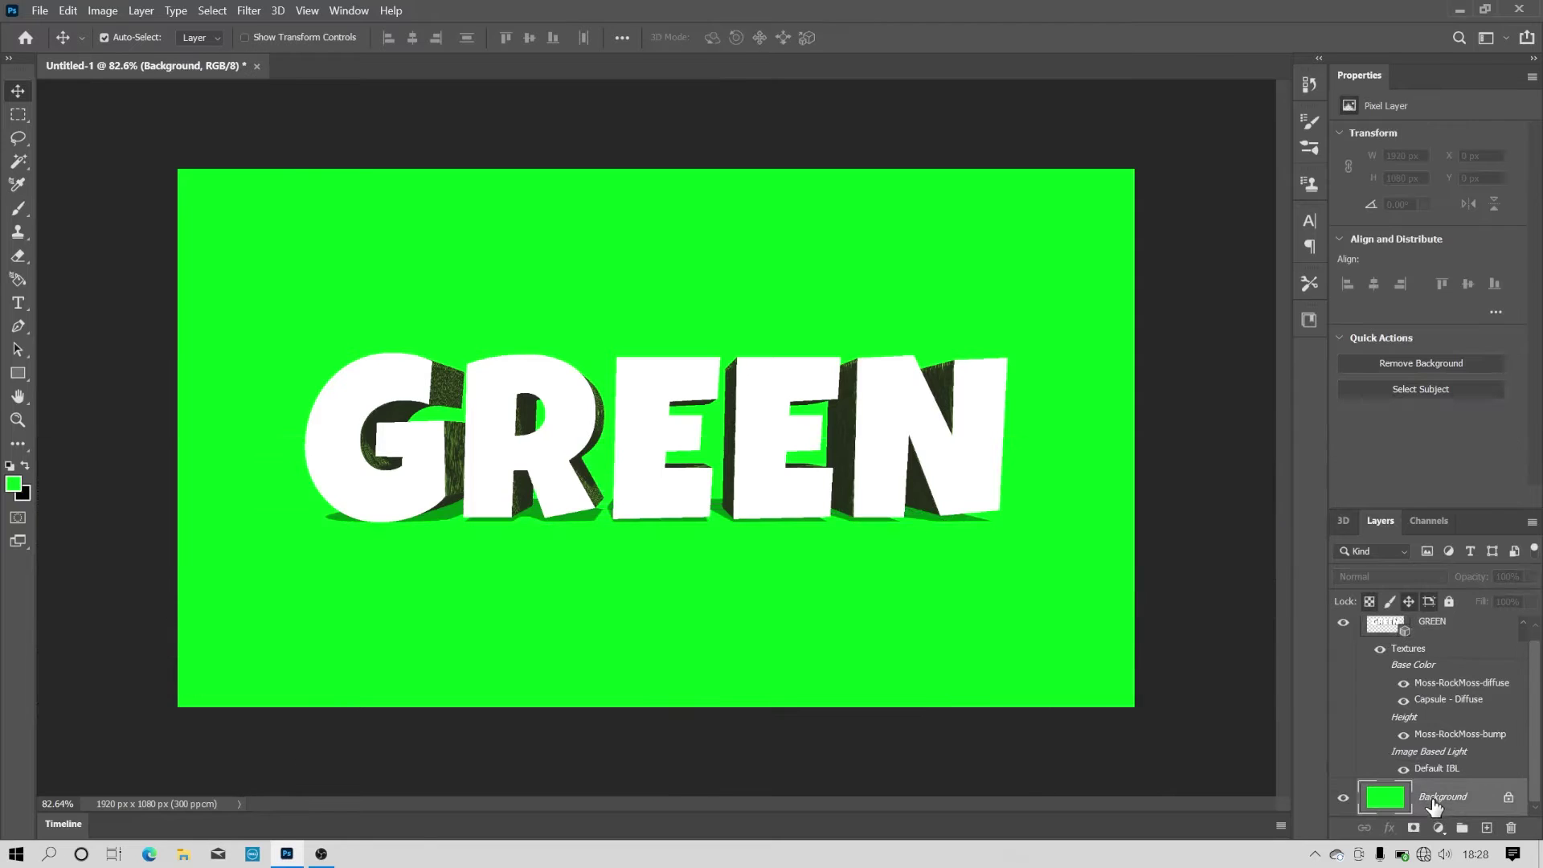
pyautogui.rightClick(1432, 796)
pyautogui.click(1401, 782)
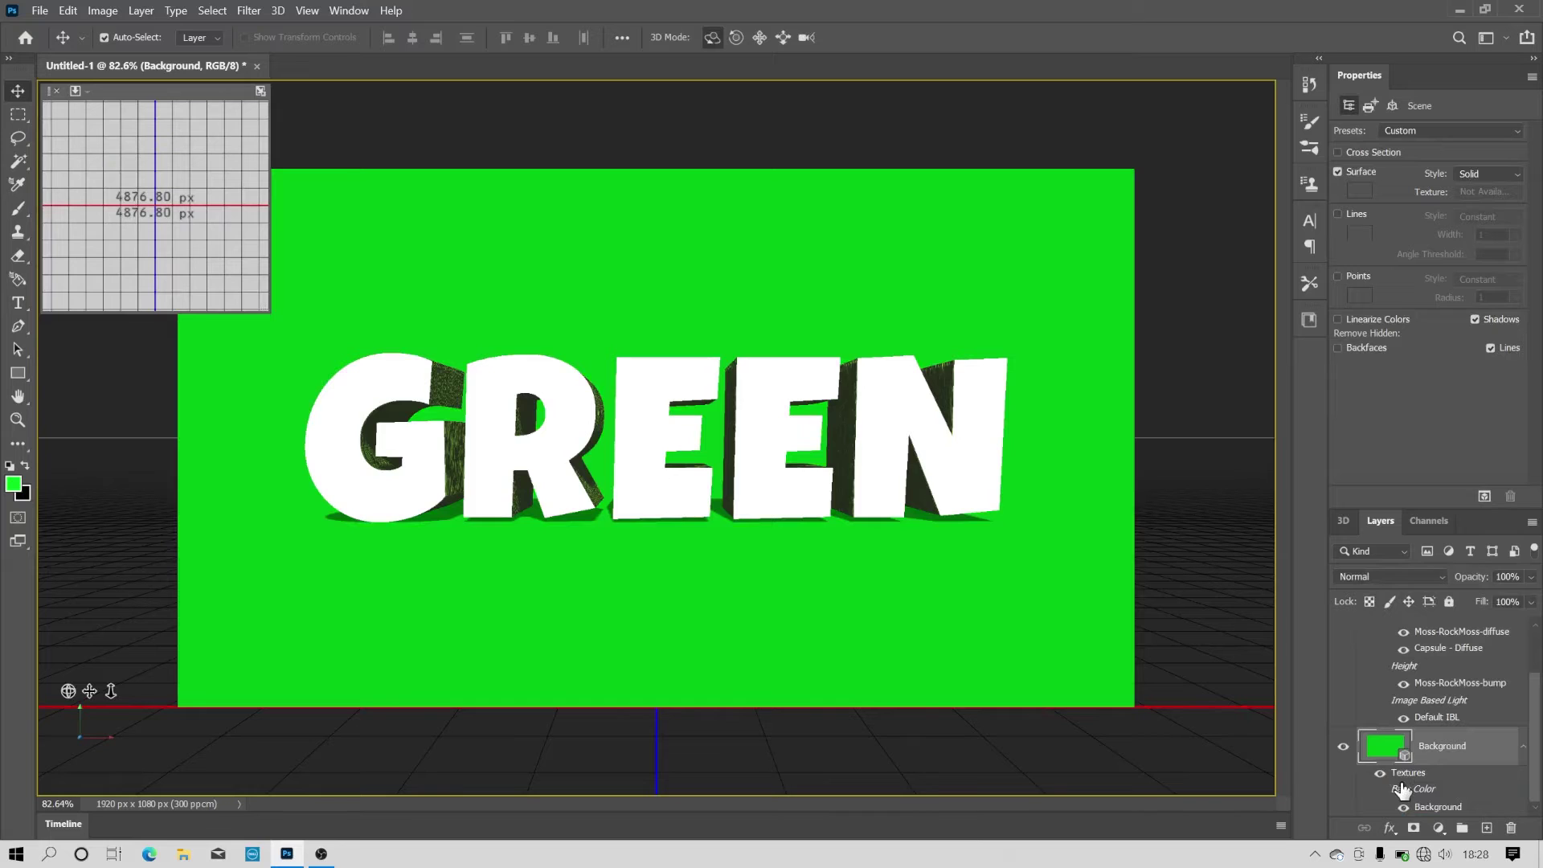
# Merge the GREEN and Background 3D layers into one
pyautogui.scroll(2, 1402, 789)
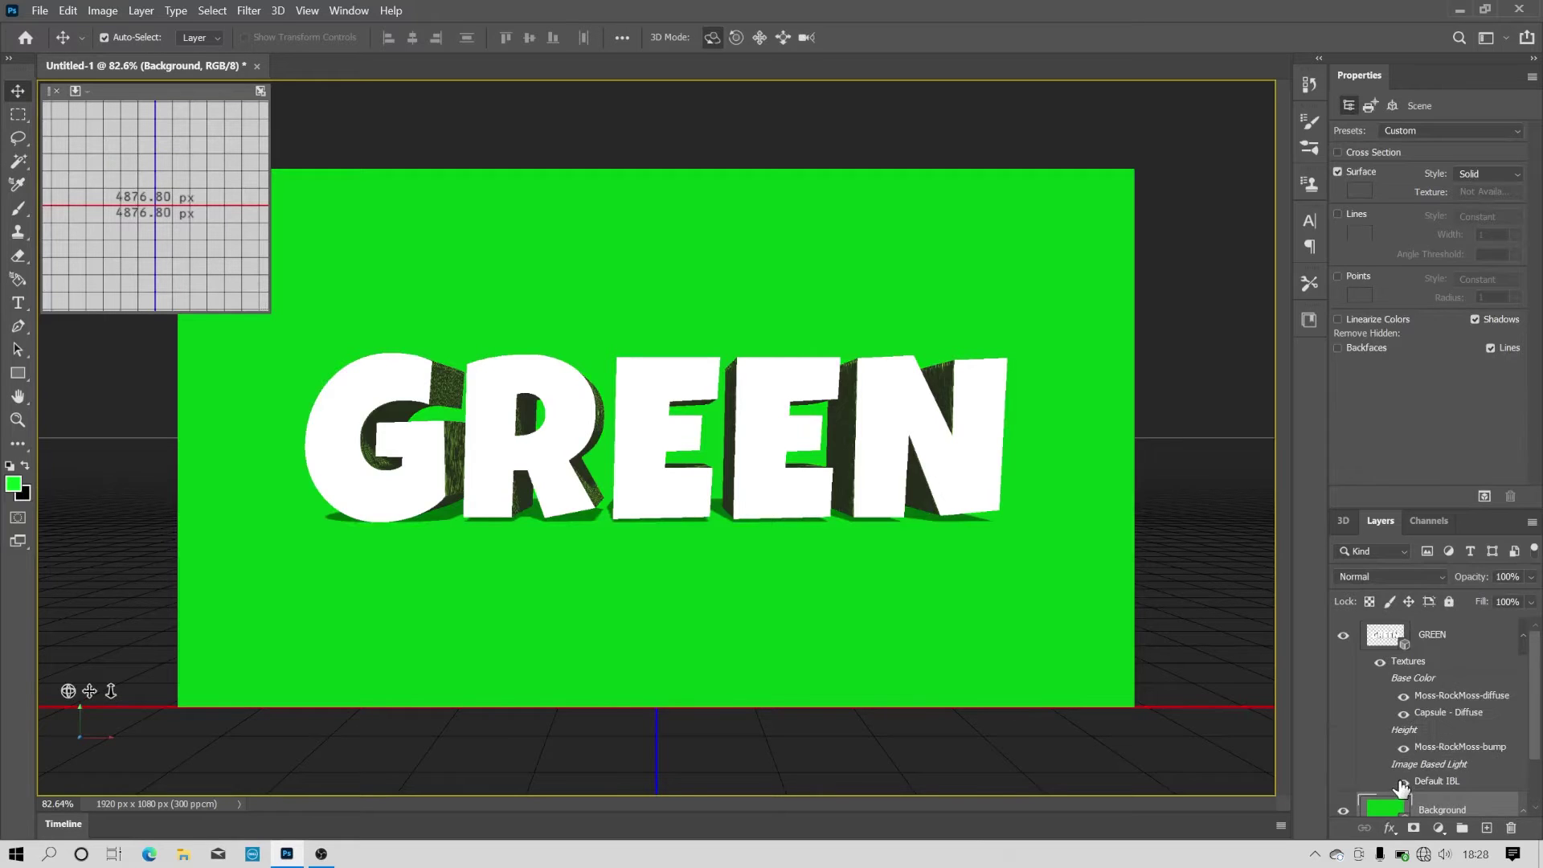
pyautogui.click(1402, 637)
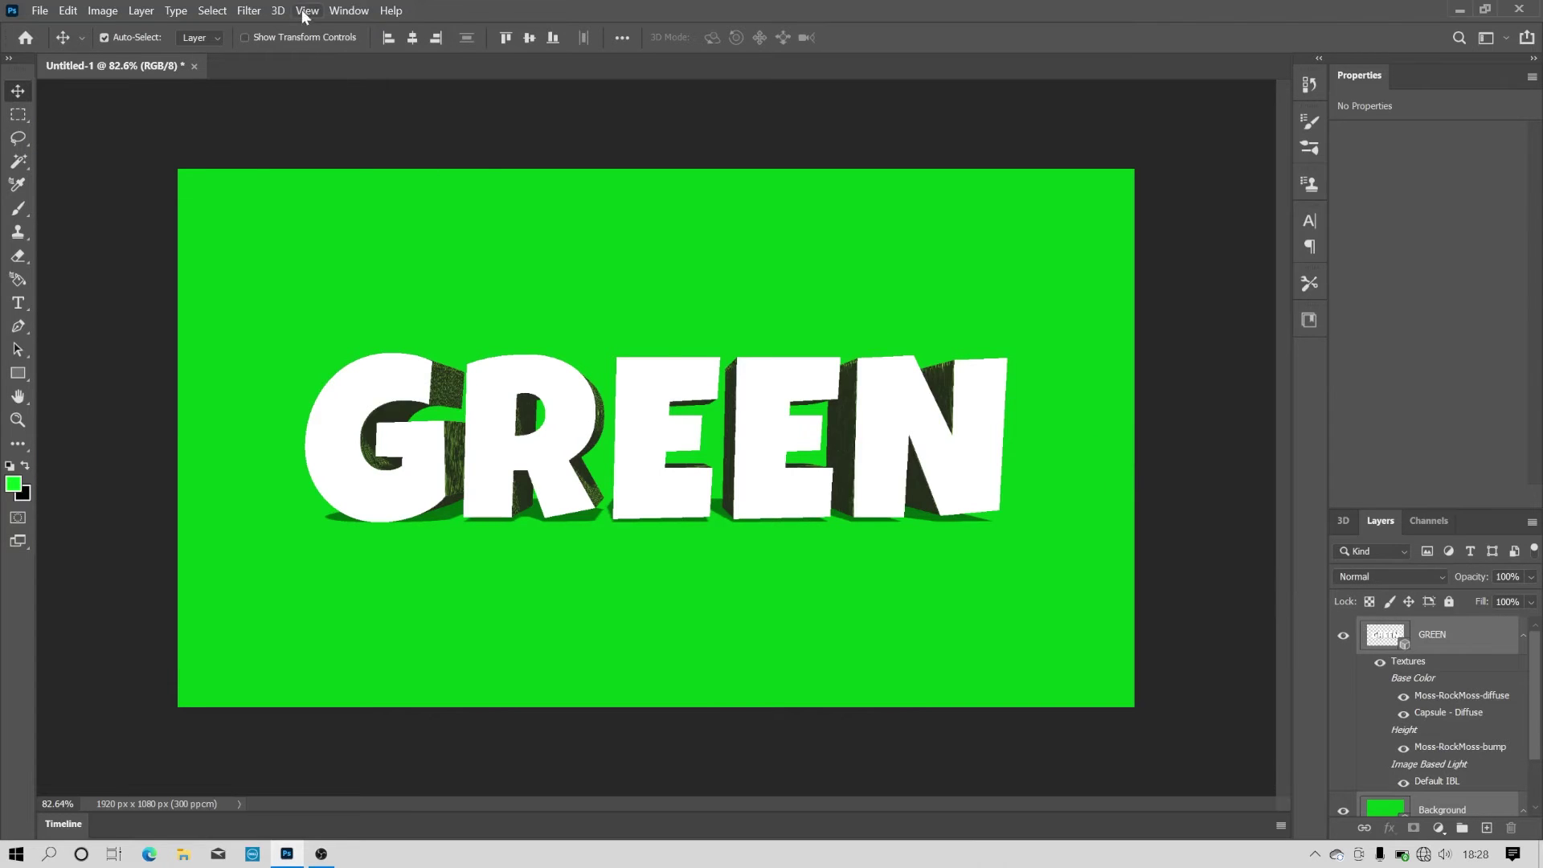
pyautogui.click(282, 10)
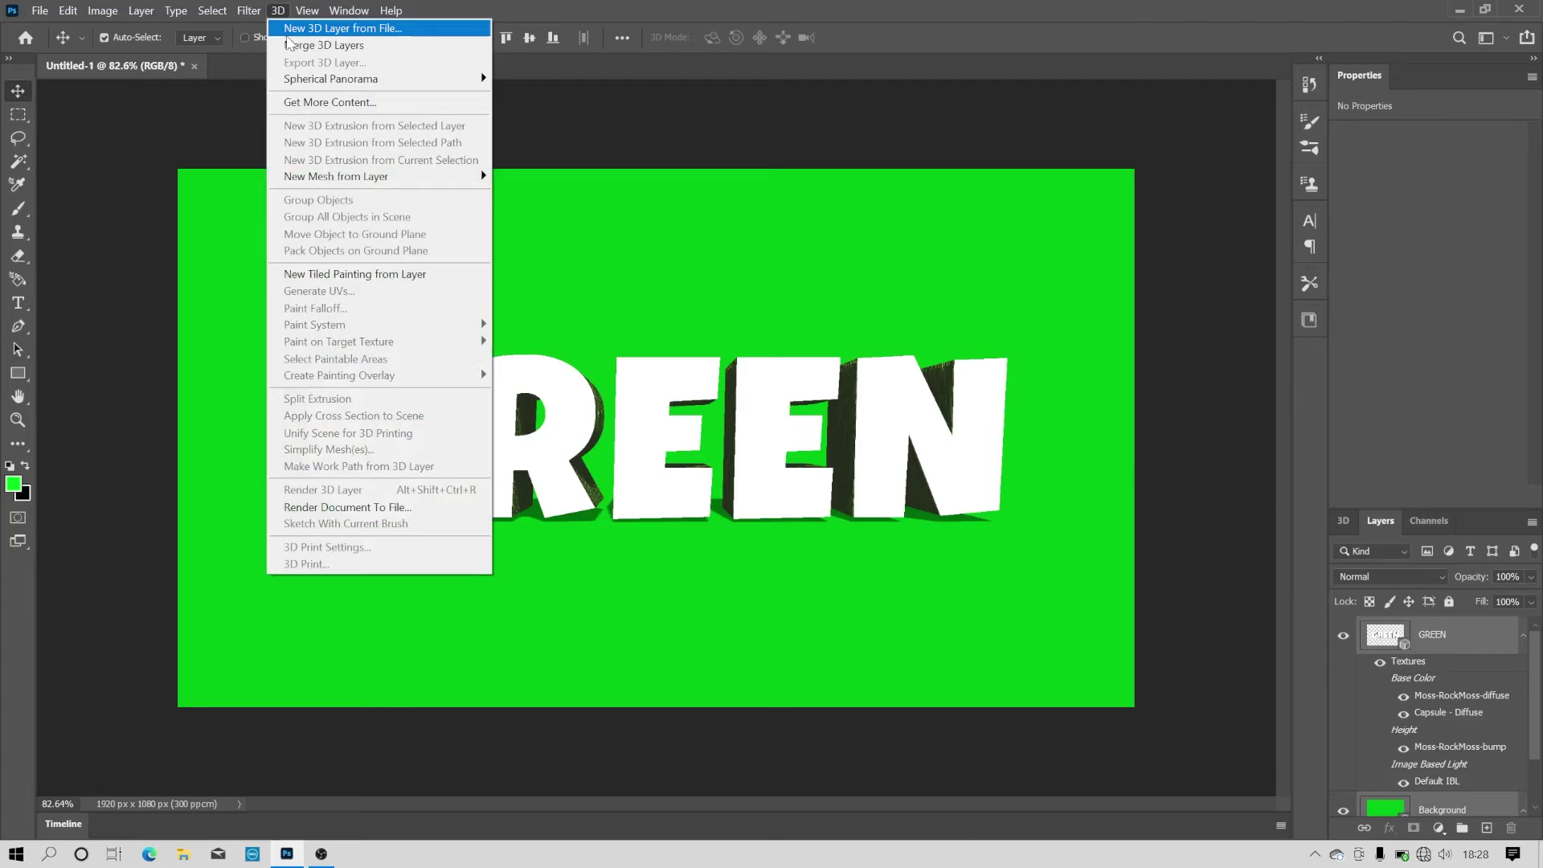
pyautogui.click(290, 45)
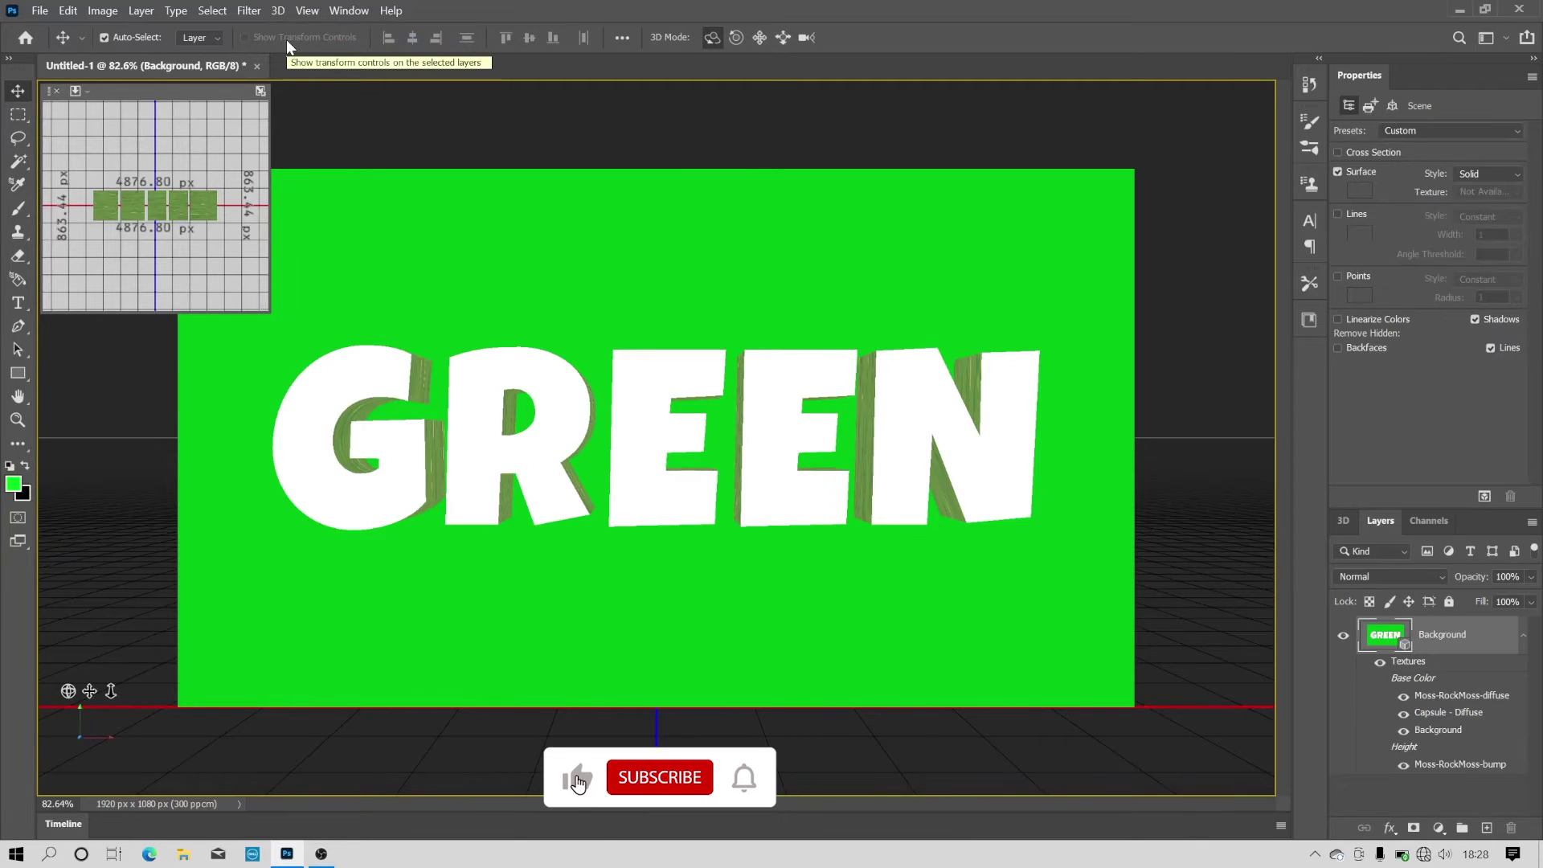
# Render the merged 3D layer and rasterize it into a pixel layer
pyautogui.click(278, 11)
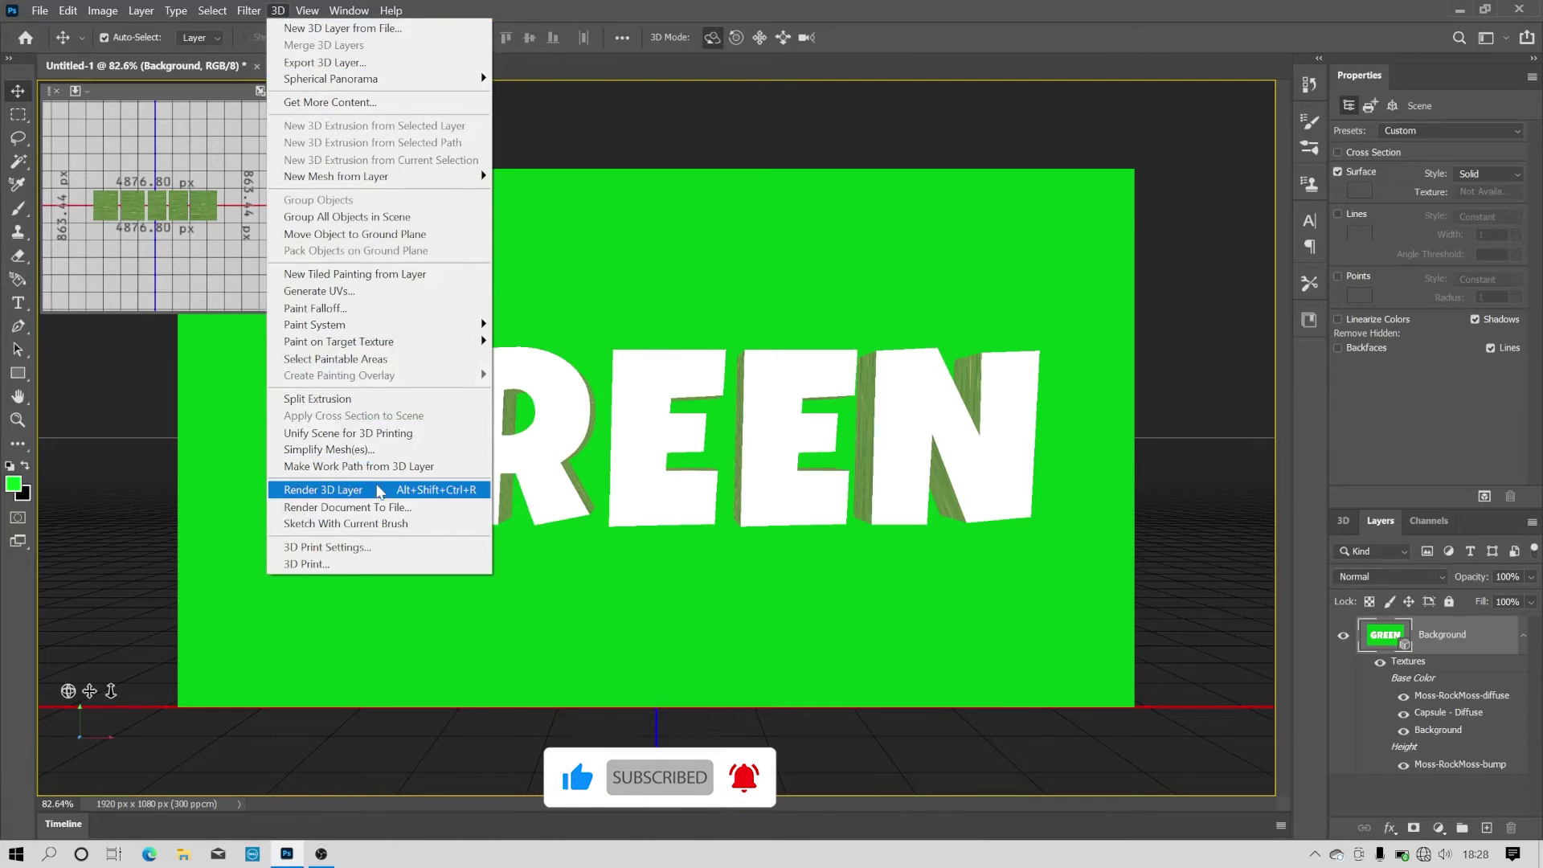
pyautogui.click(377, 490)
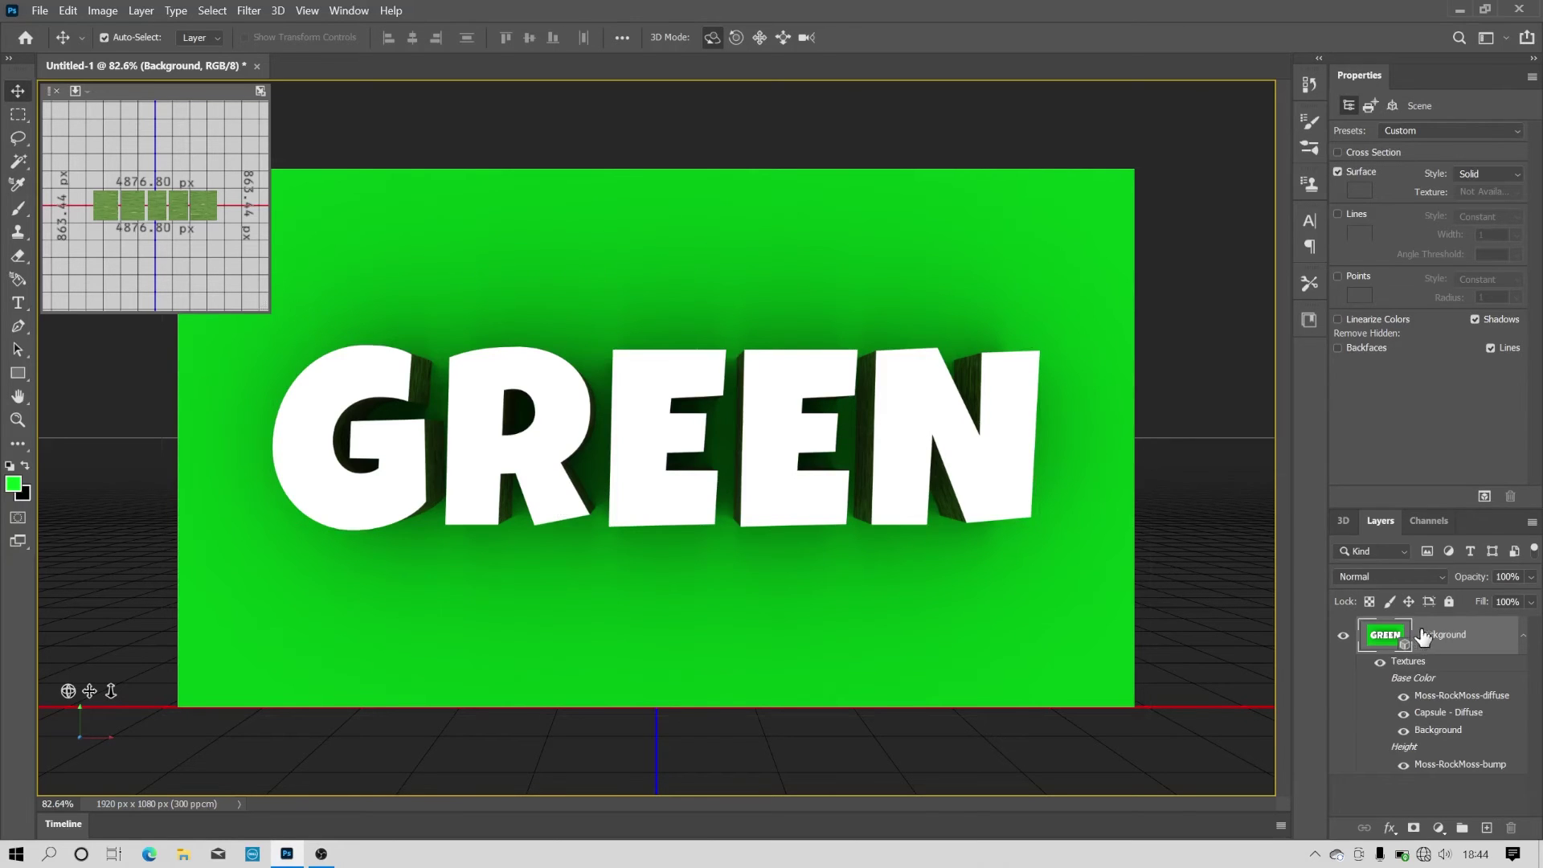
pyautogui.rightClick(1446, 636)
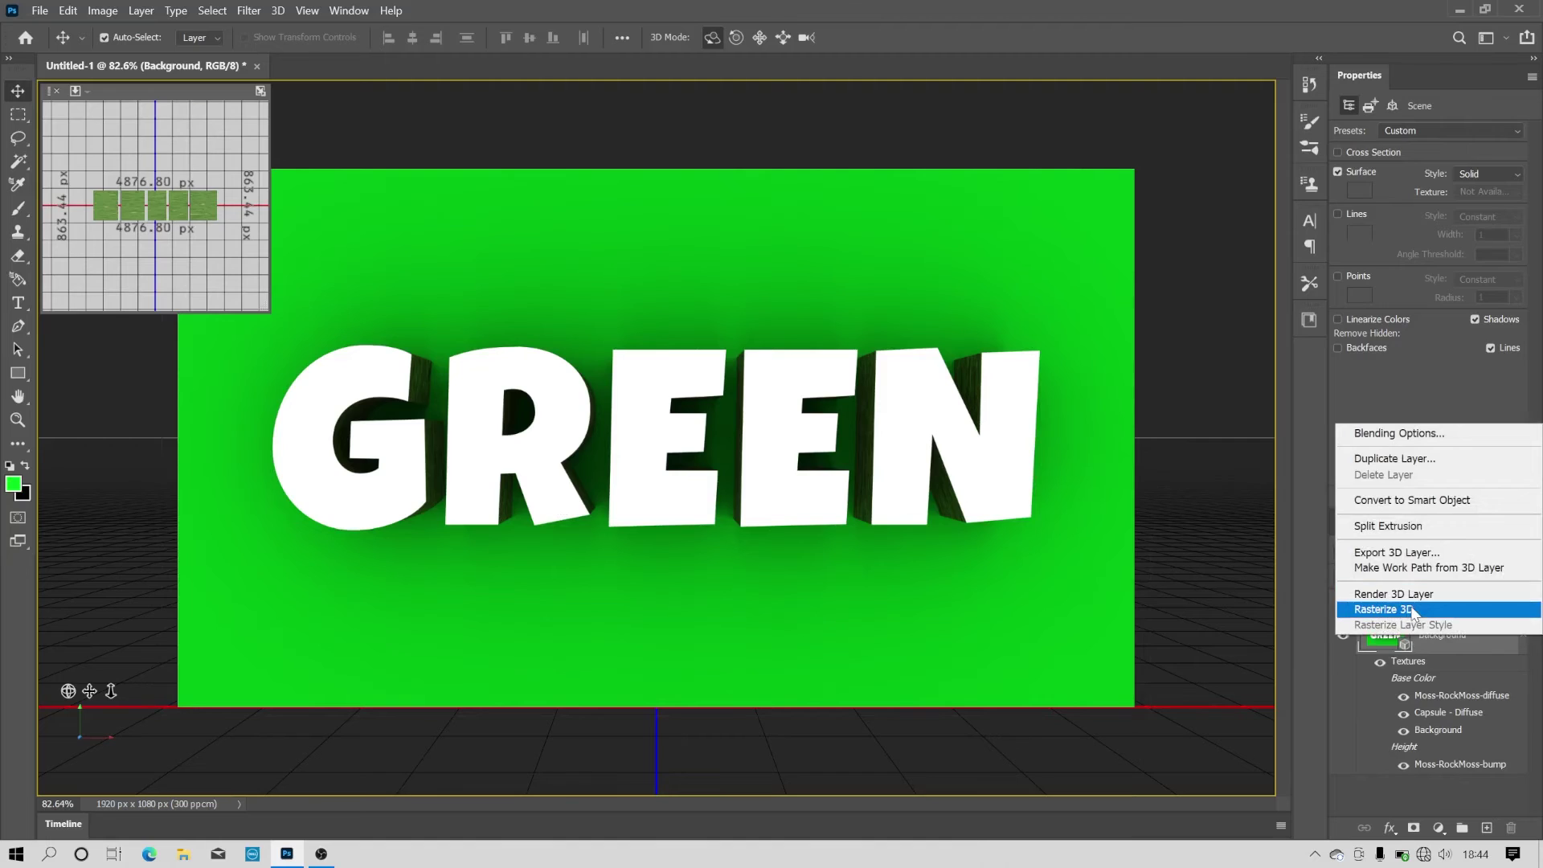
pyautogui.click(1414, 609)
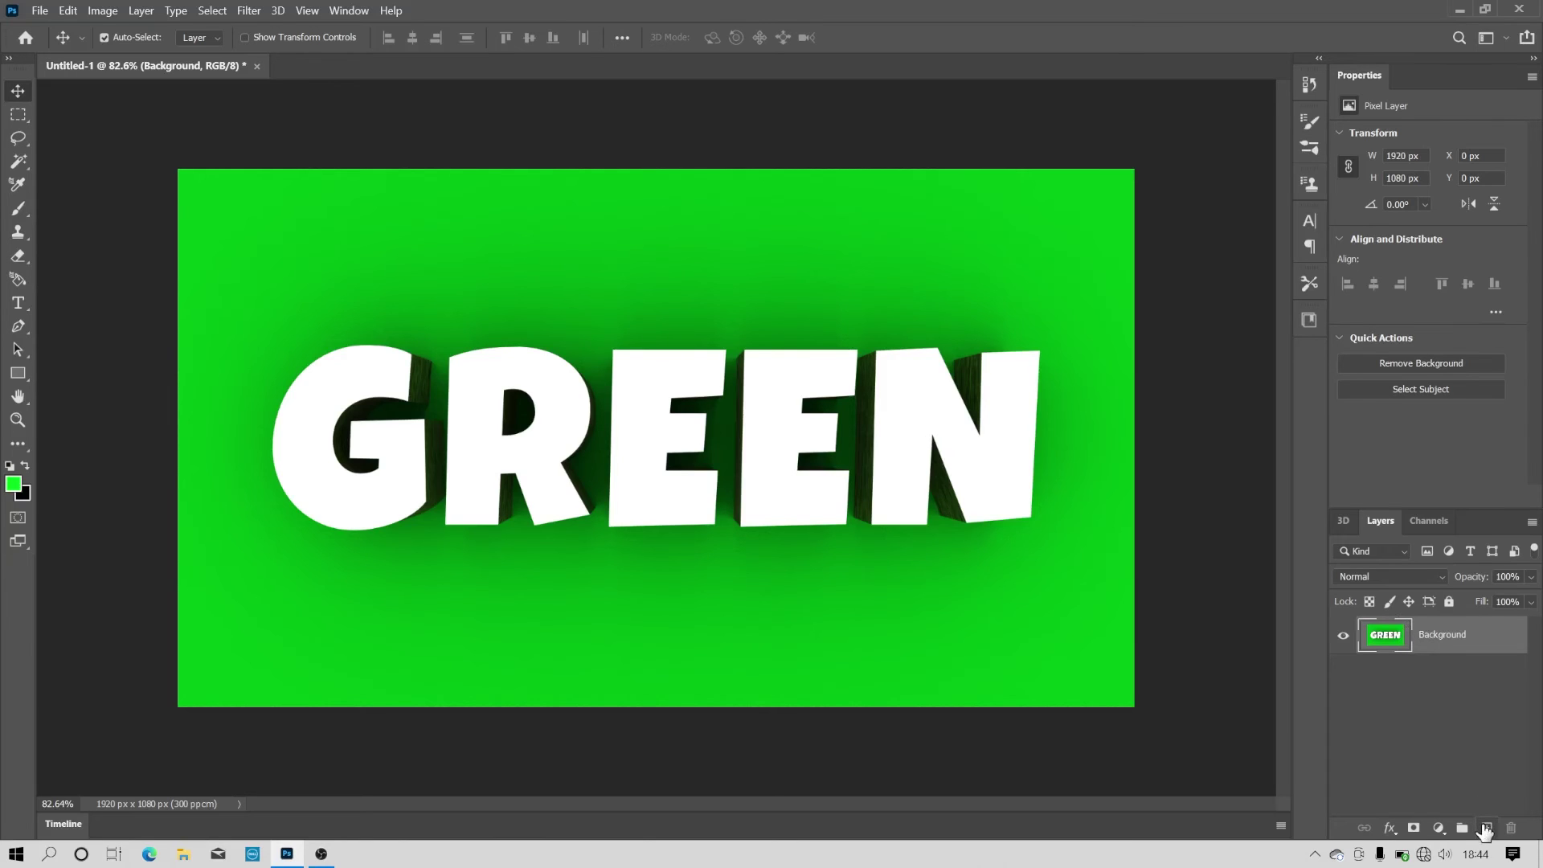
# Add a new empty layer, then select all five white letter faces on the Background layer with the Magic Wand
pyautogui.click(1485, 828)
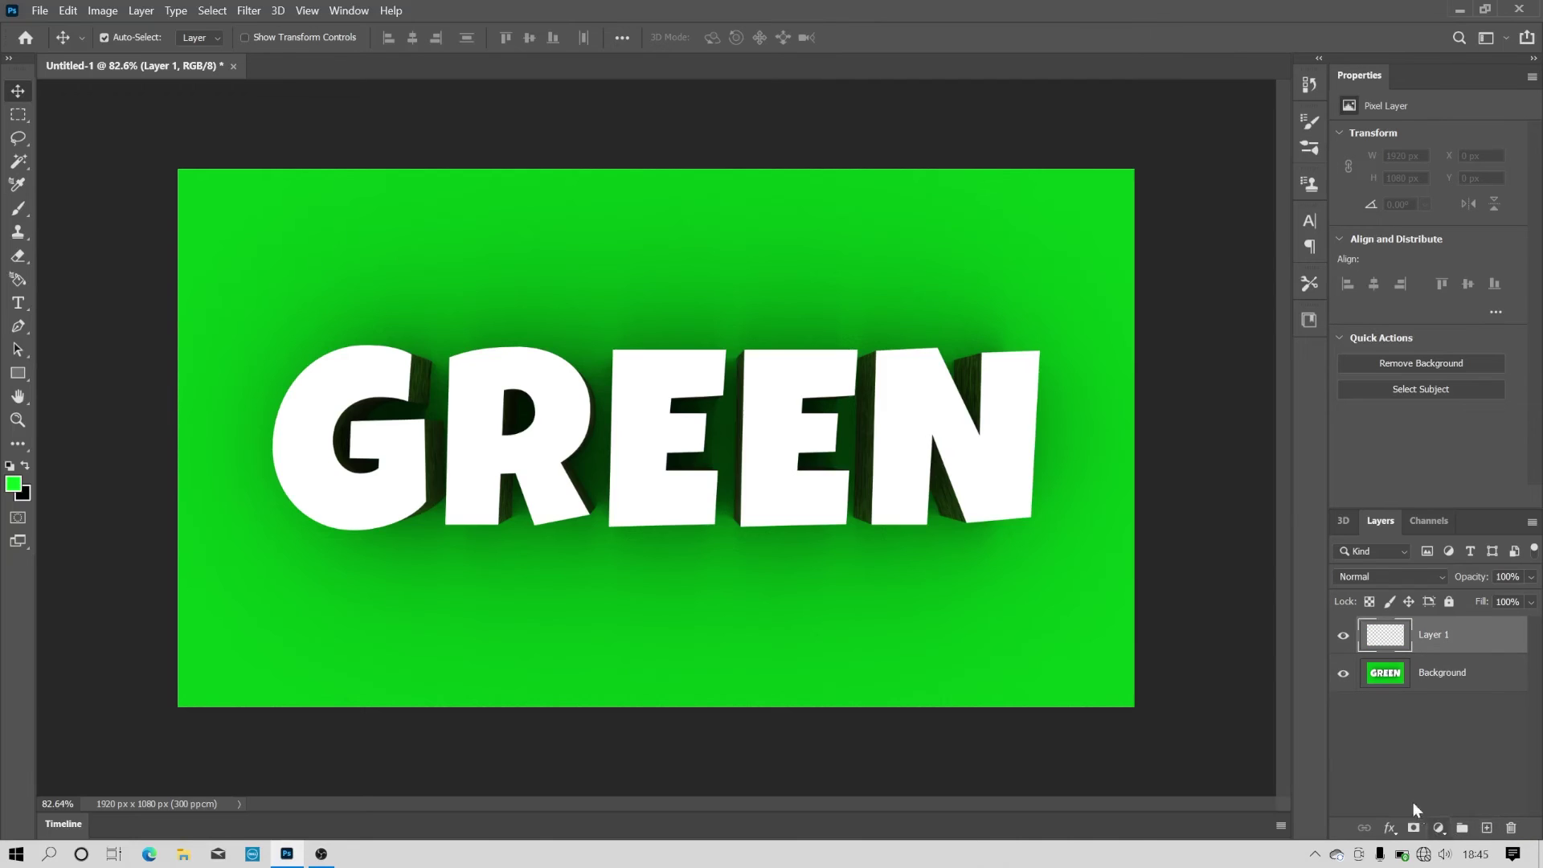
pyautogui.click(1460, 687)
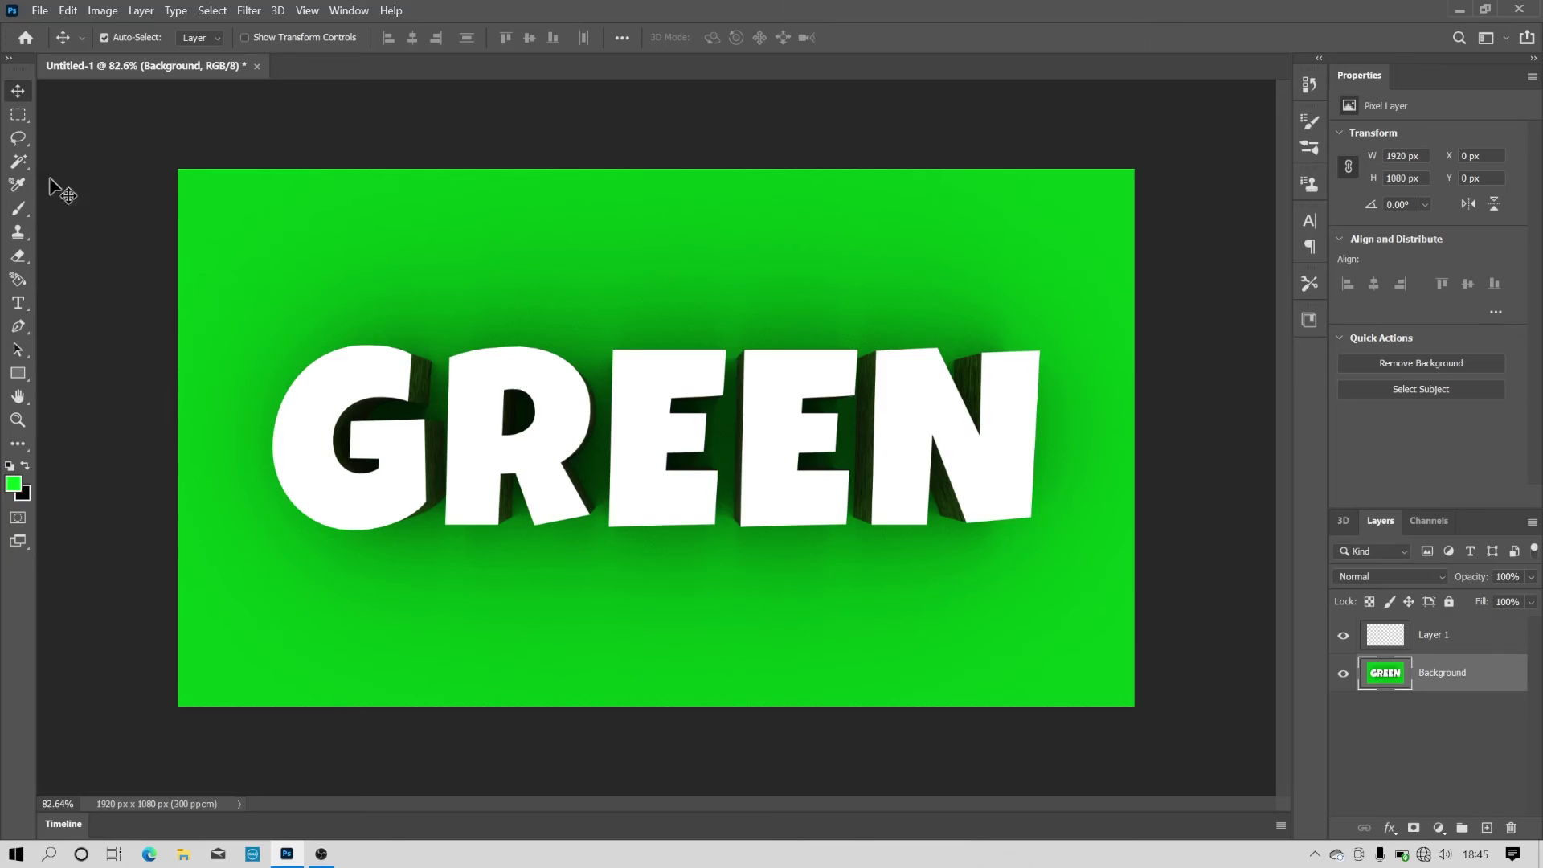
pyautogui.click(10, 162)
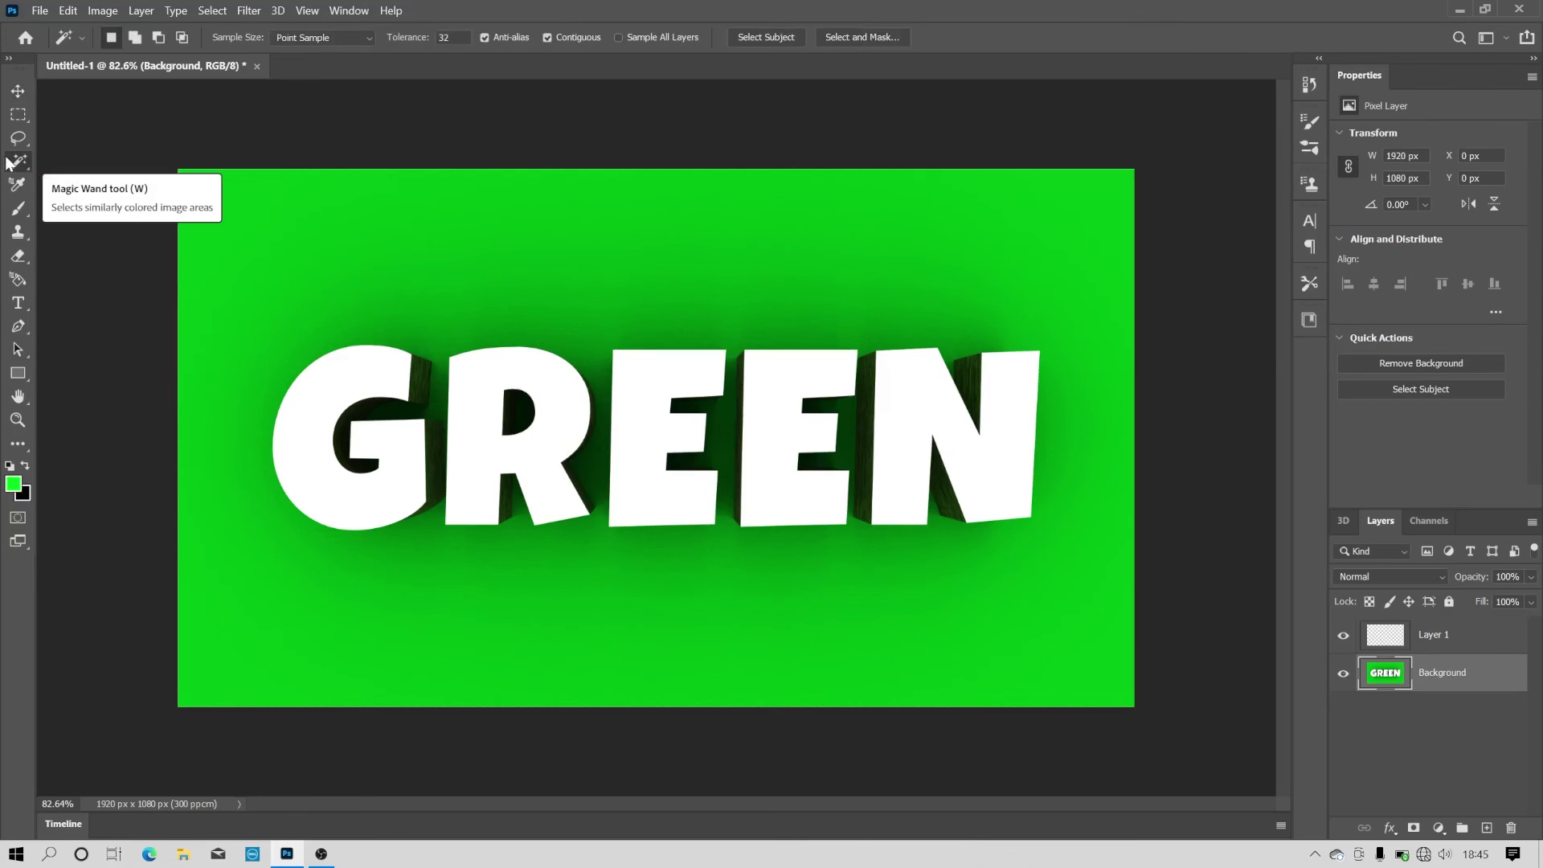
pyautogui.click(333, 391)
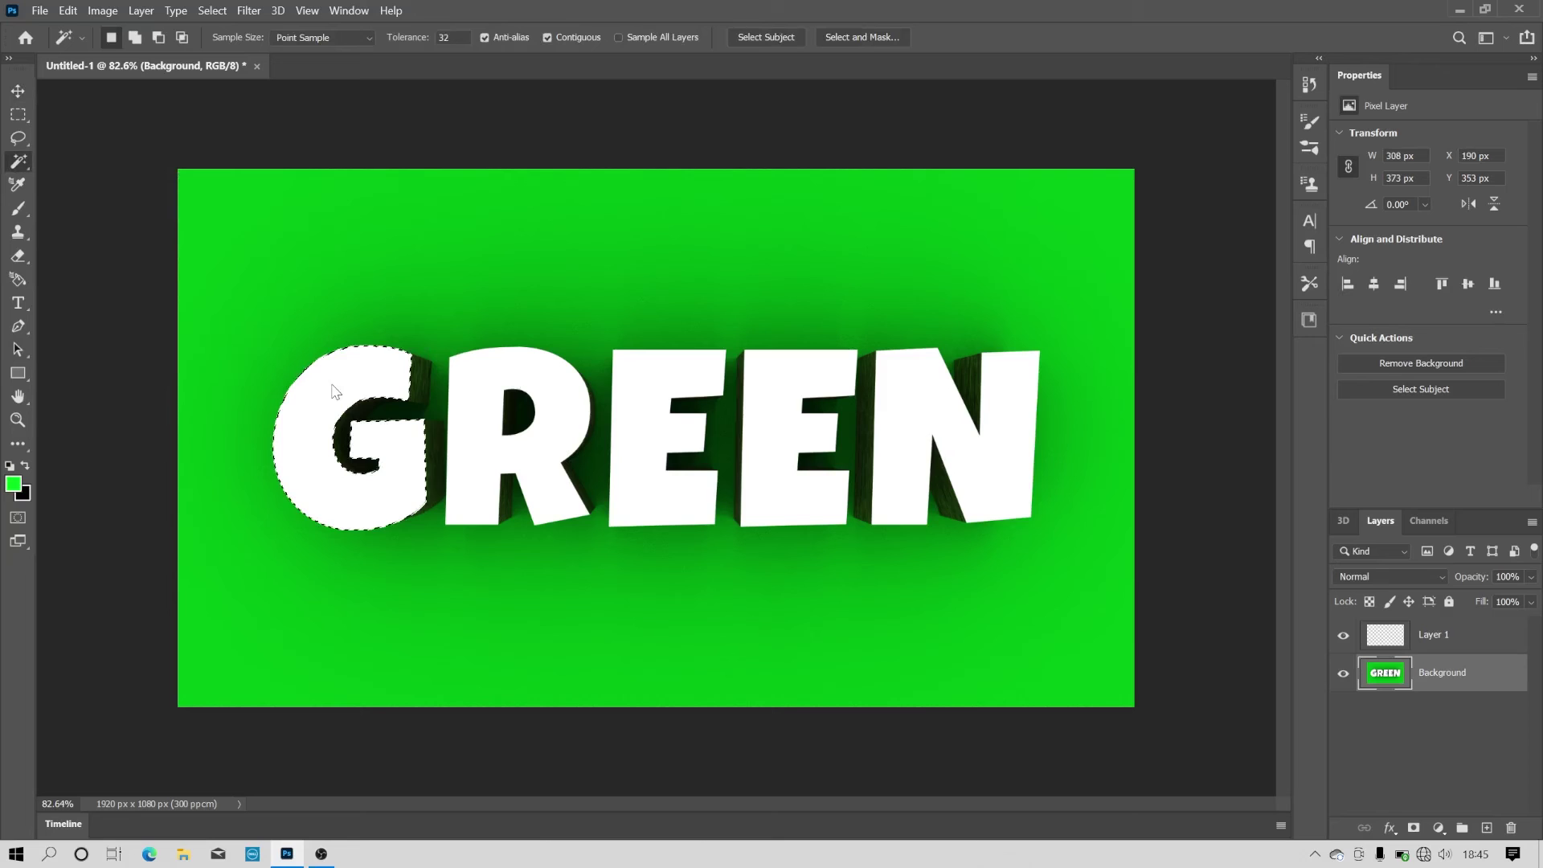
pyautogui.keyDown('shift'); pyautogui.click(492, 357); pyautogui.keyUp('shift')
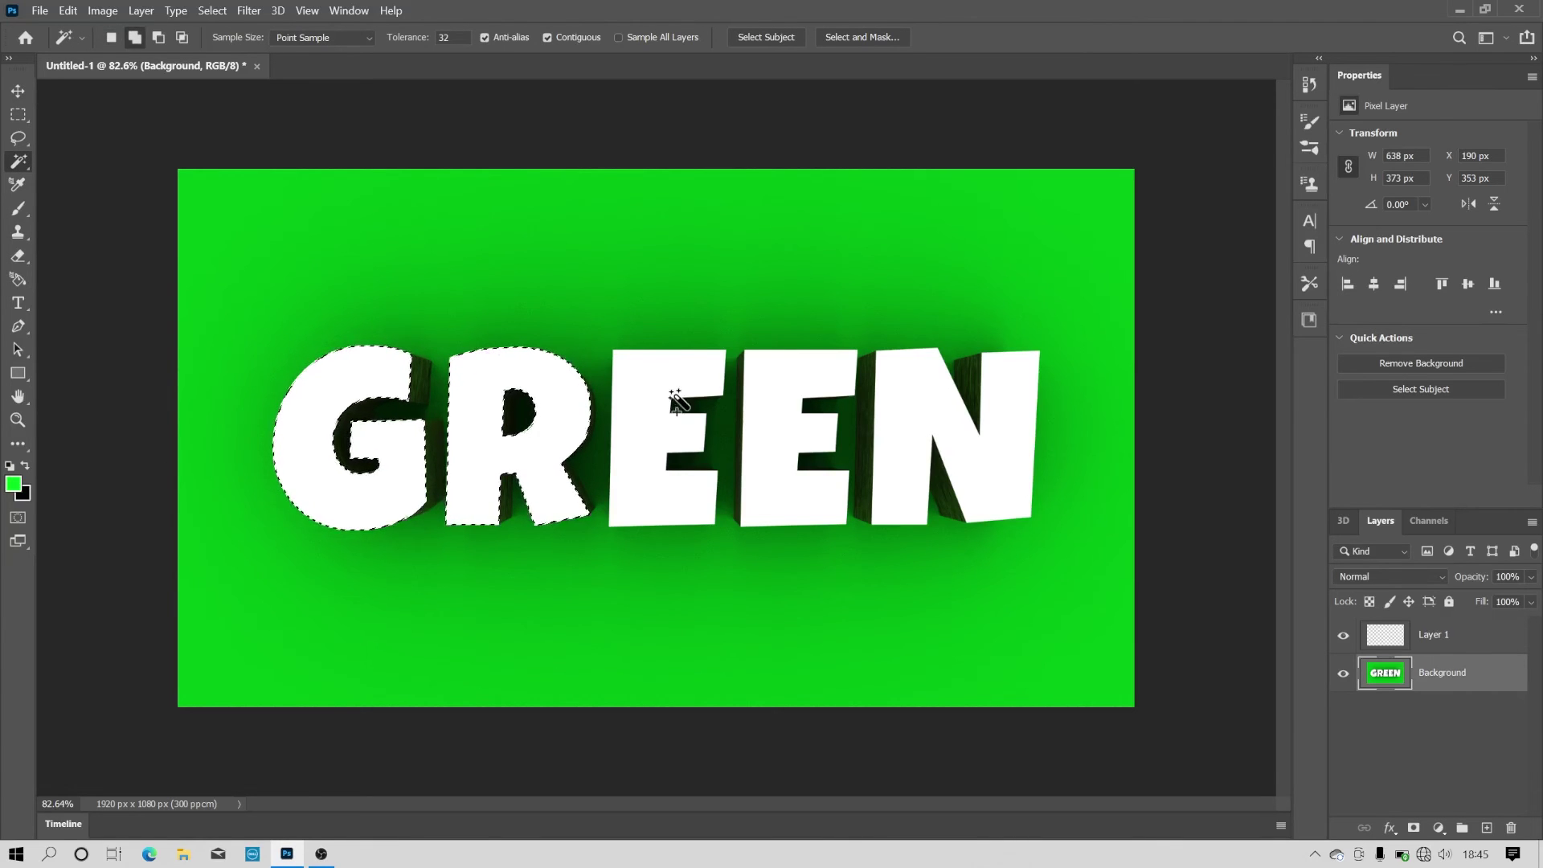
pyautogui.keyDown('shift'); pyautogui.click(678, 385); pyautogui.keyUp('shift')
pyautogui.keyDown('shift'); pyautogui.click(799, 397); pyautogui.keyUp('shift')
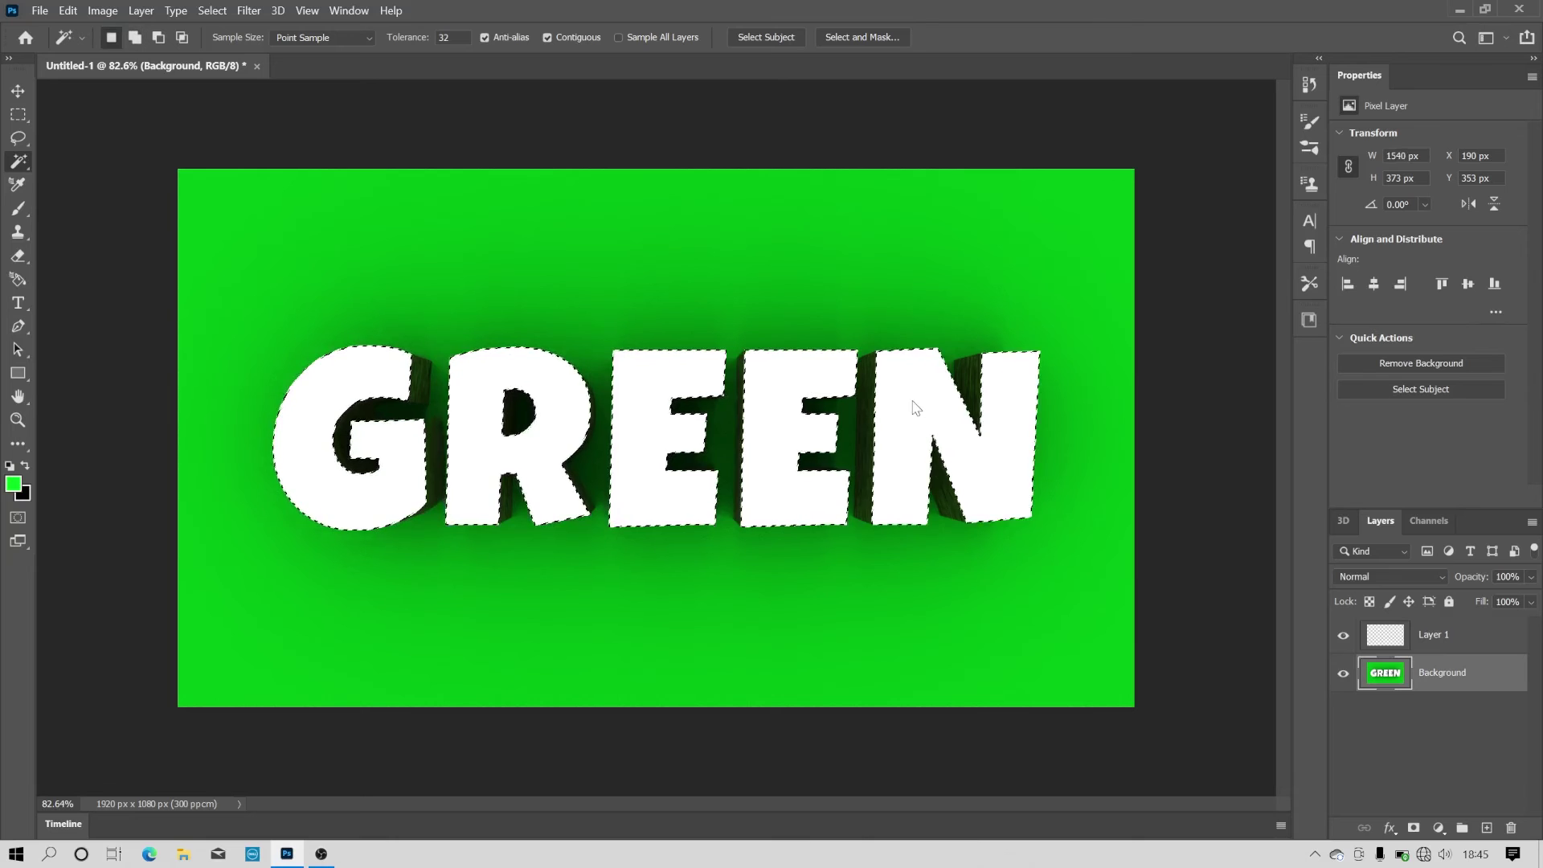
pyautogui.keyDown('shift'); pyautogui.click(913, 405); pyautogui.keyUp('shift')
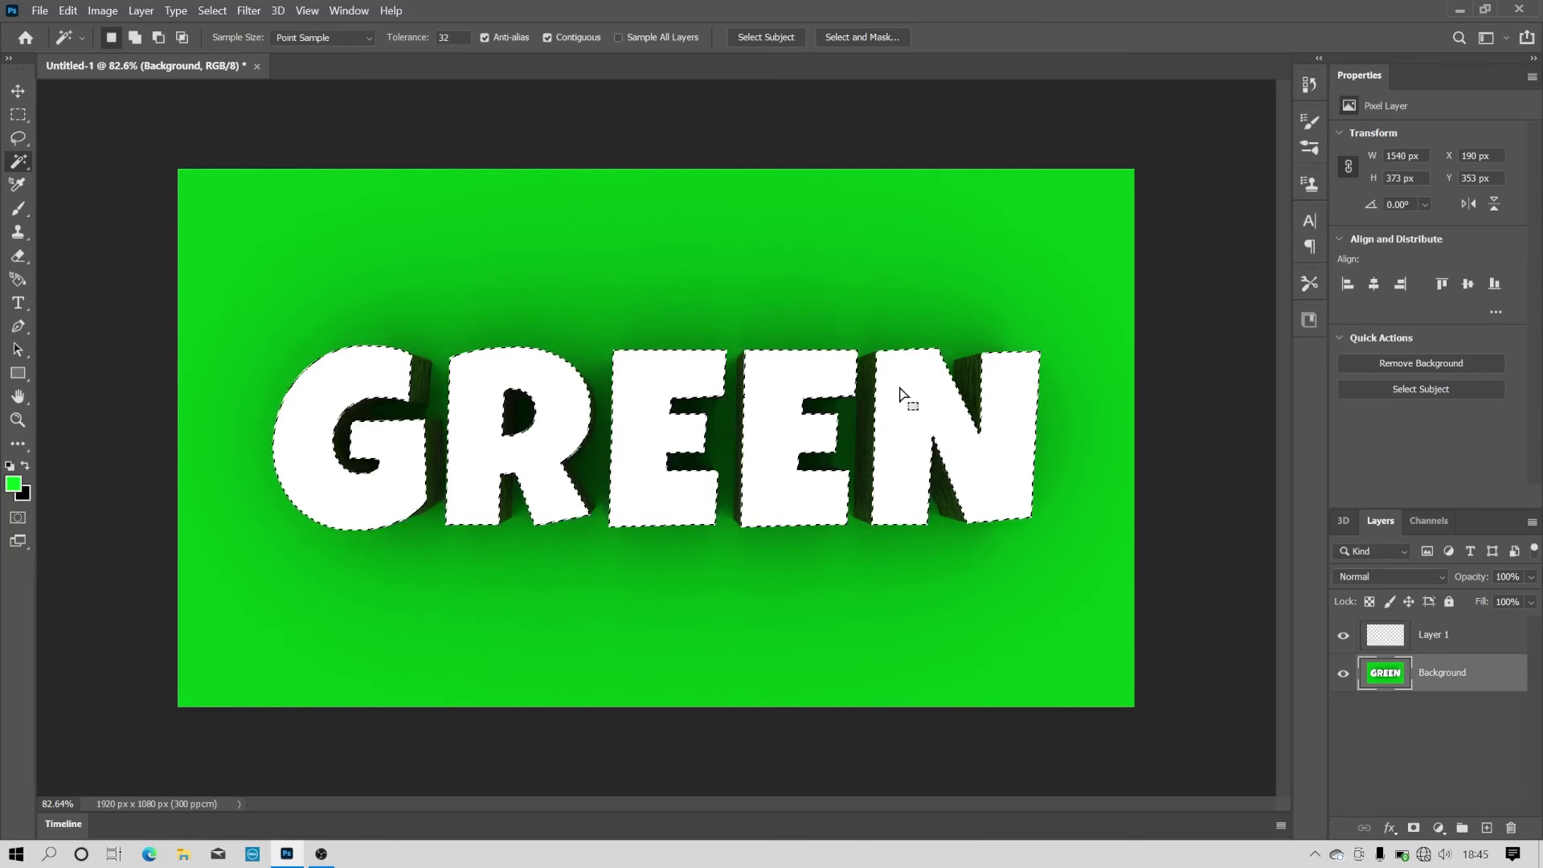
# Make Layer 1 active and contract the letter selection by 4 pixels
pyautogui.click(1487, 639)
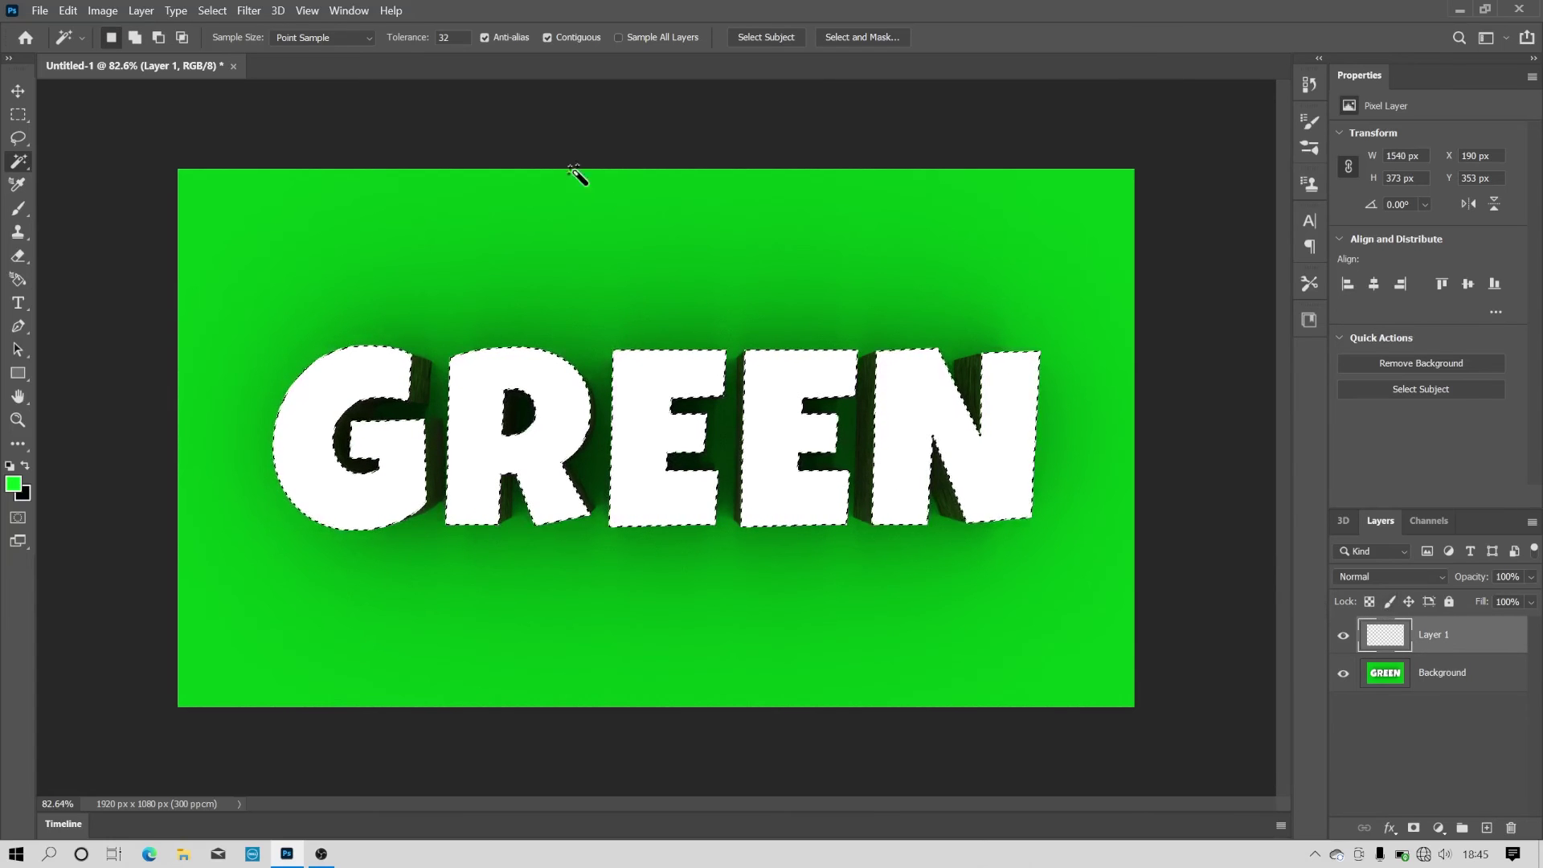
pyautogui.click(221, 12)
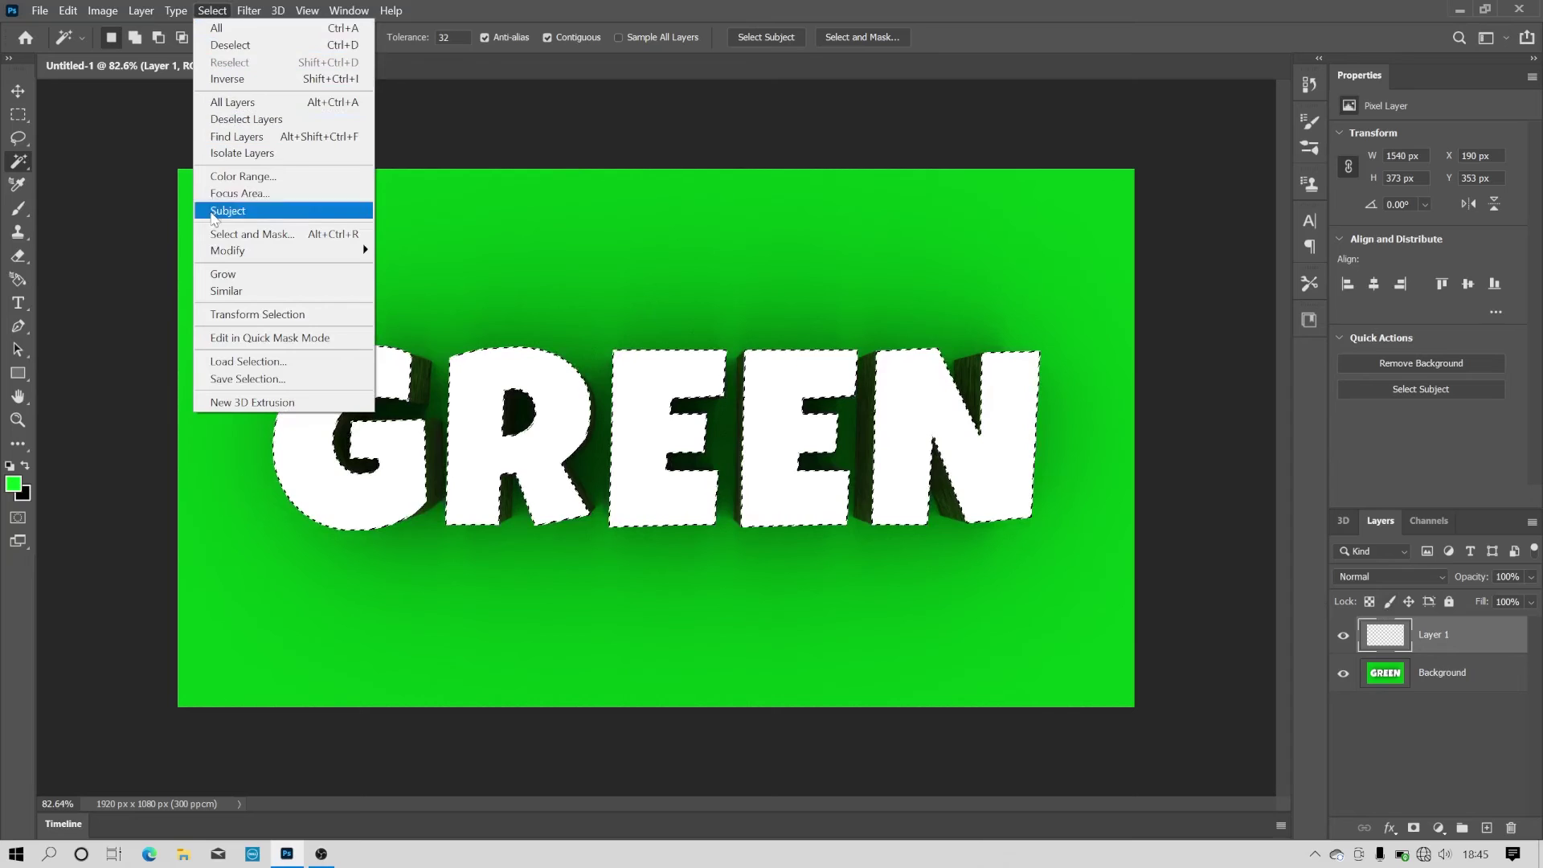
pyautogui.moveTo(229, 251)
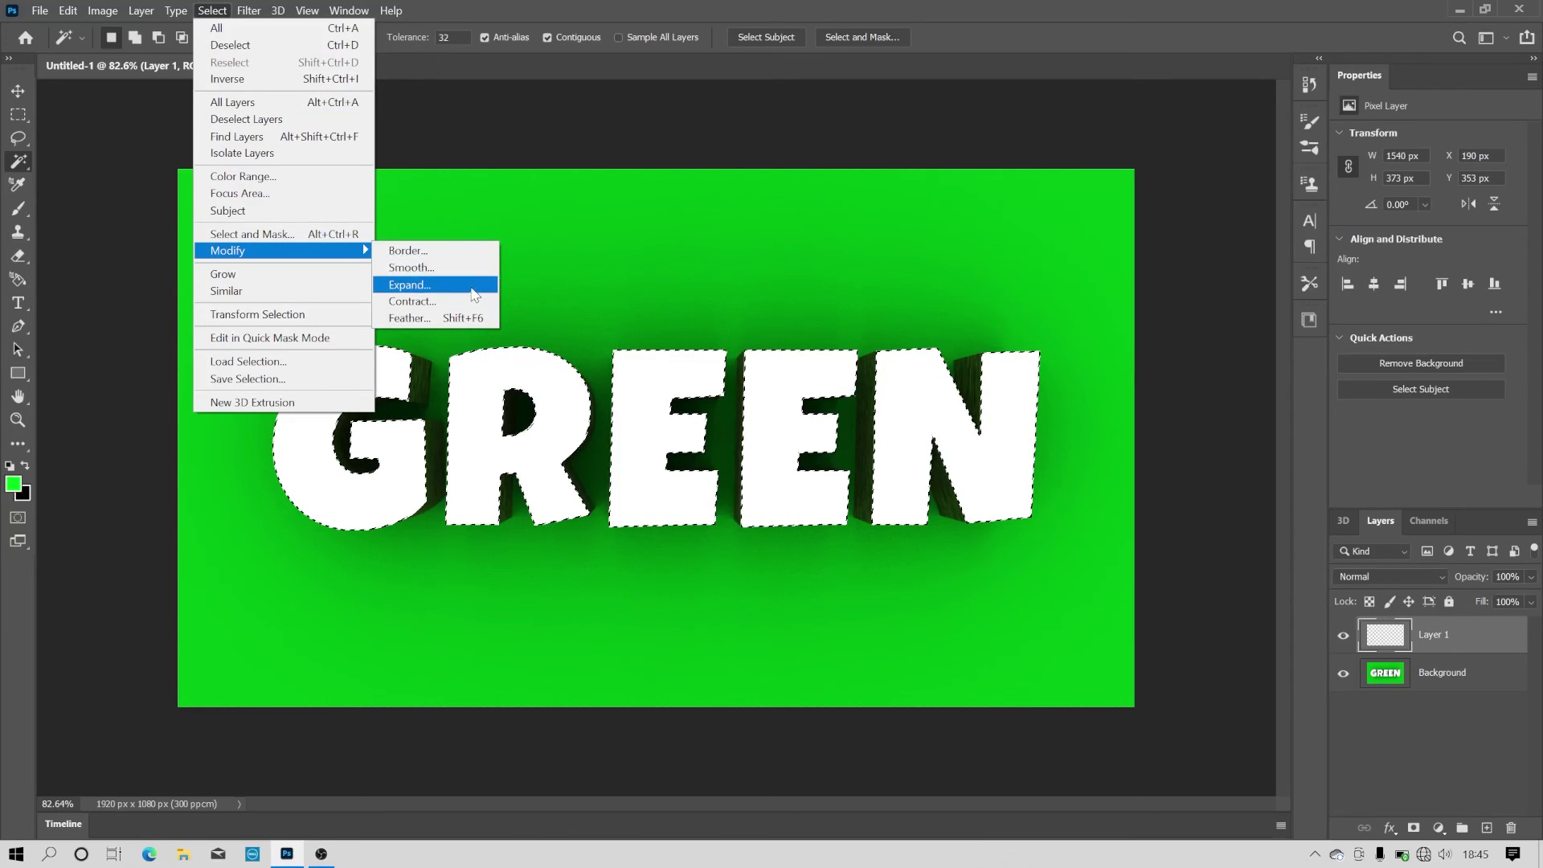
pyautogui.click(471, 302)
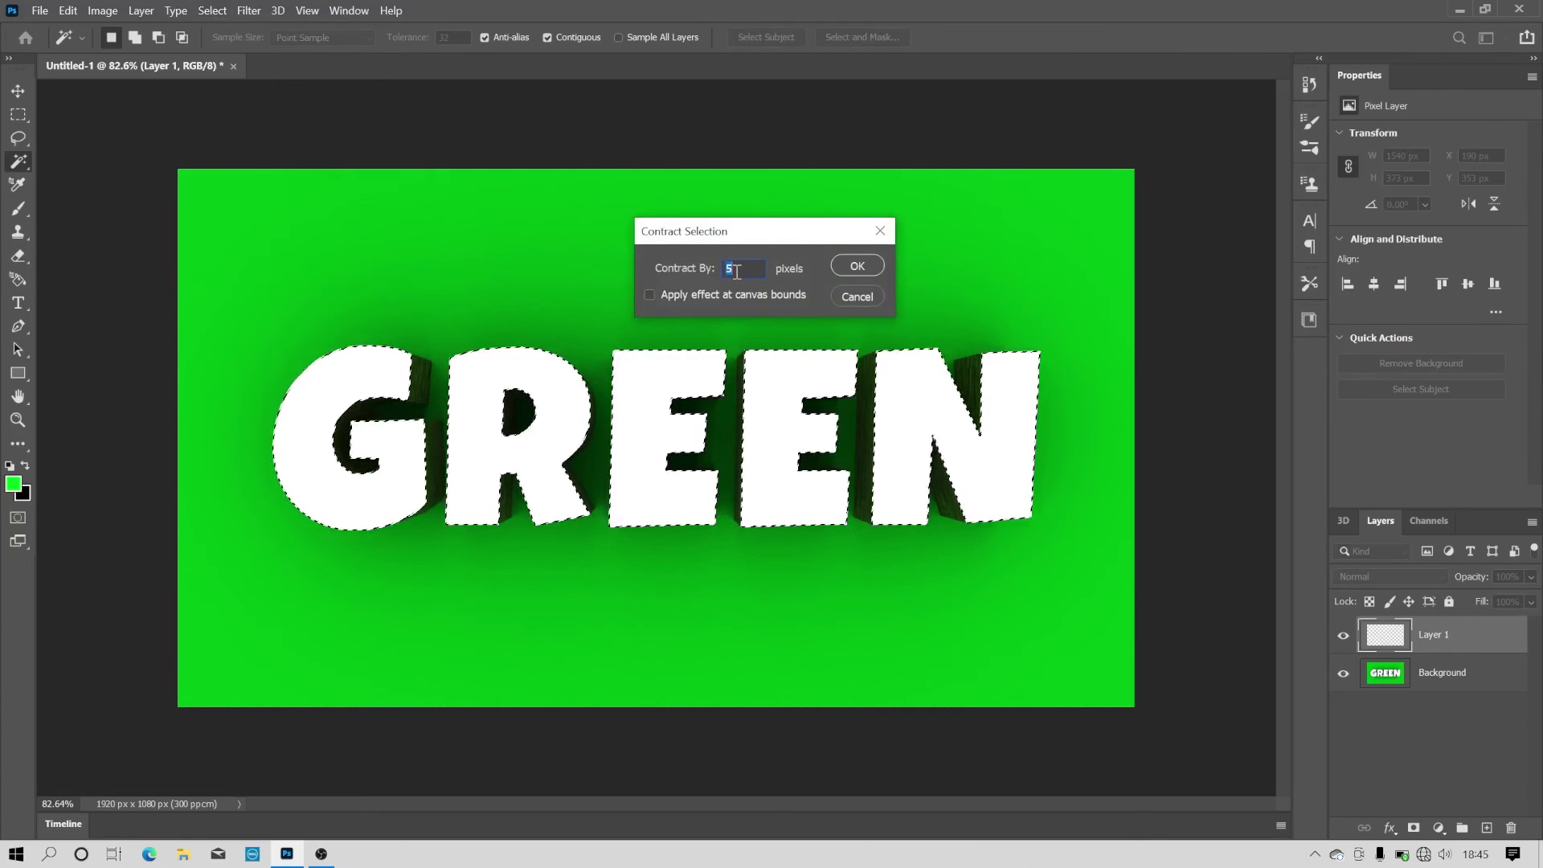
pyautogui.write('4')
pyautogui.click(849, 265)
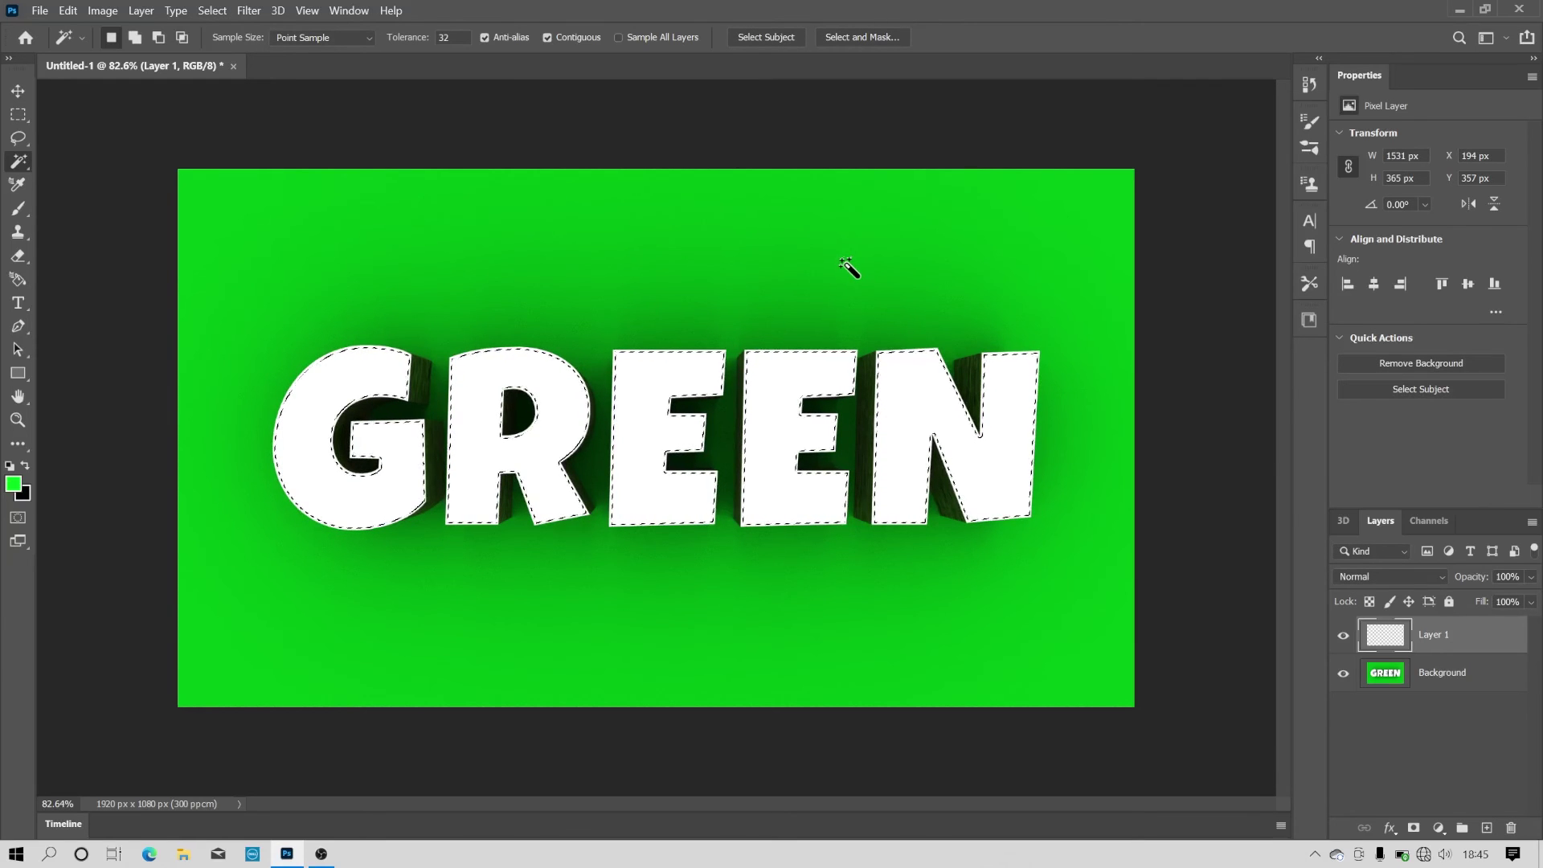
# Set the foreground color to the darker green #009b12
pyautogui.click(11, 481)
pyautogui.moveTo(787, 225); pyautogui.dragTo(814, 252)
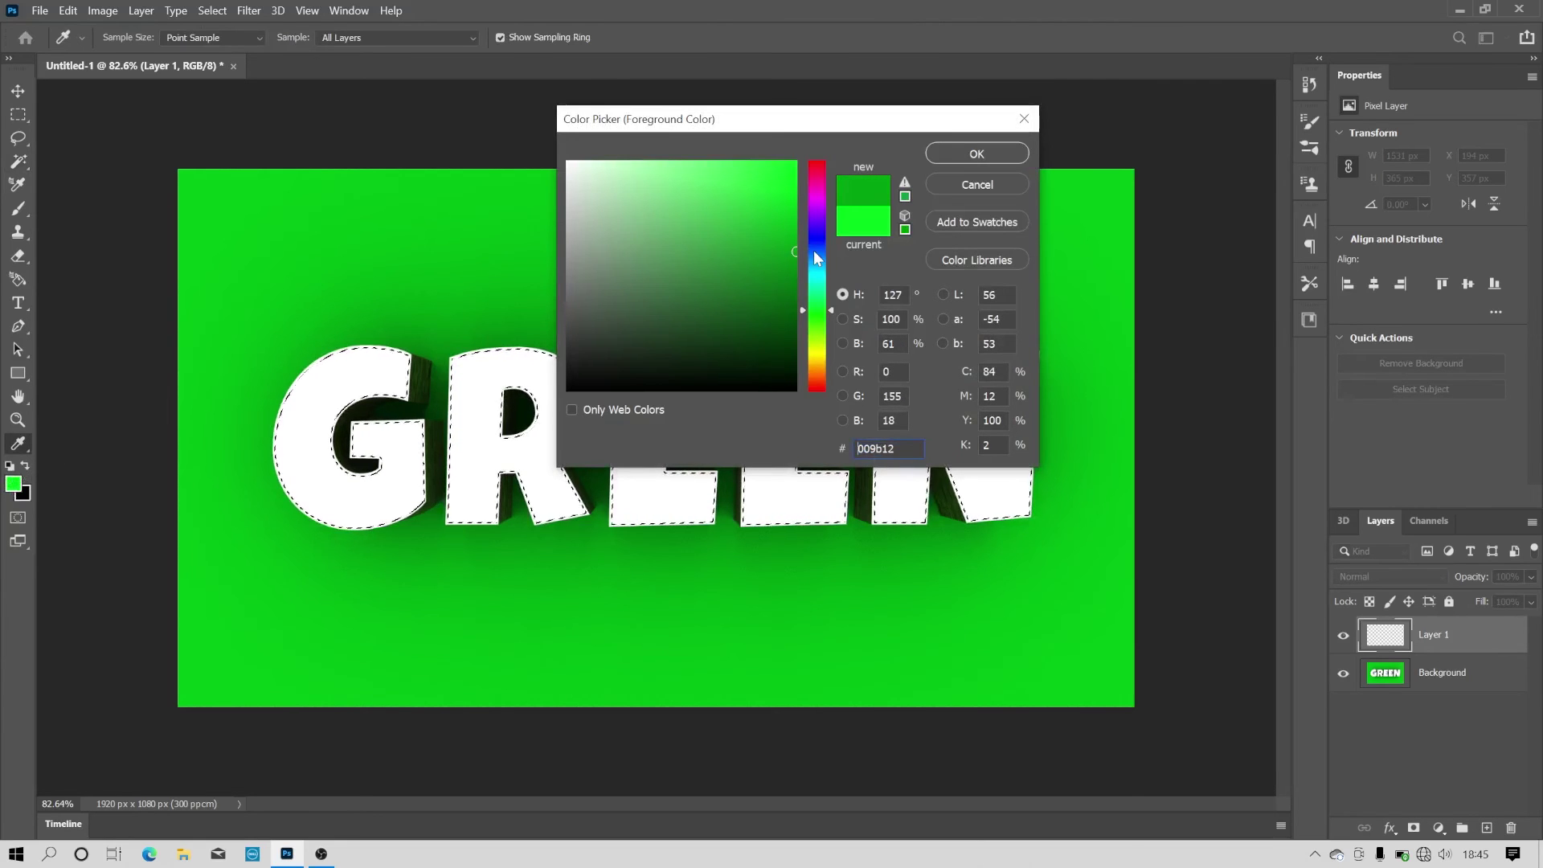
pyautogui.click(999, 160)
pyautogui.press('w')
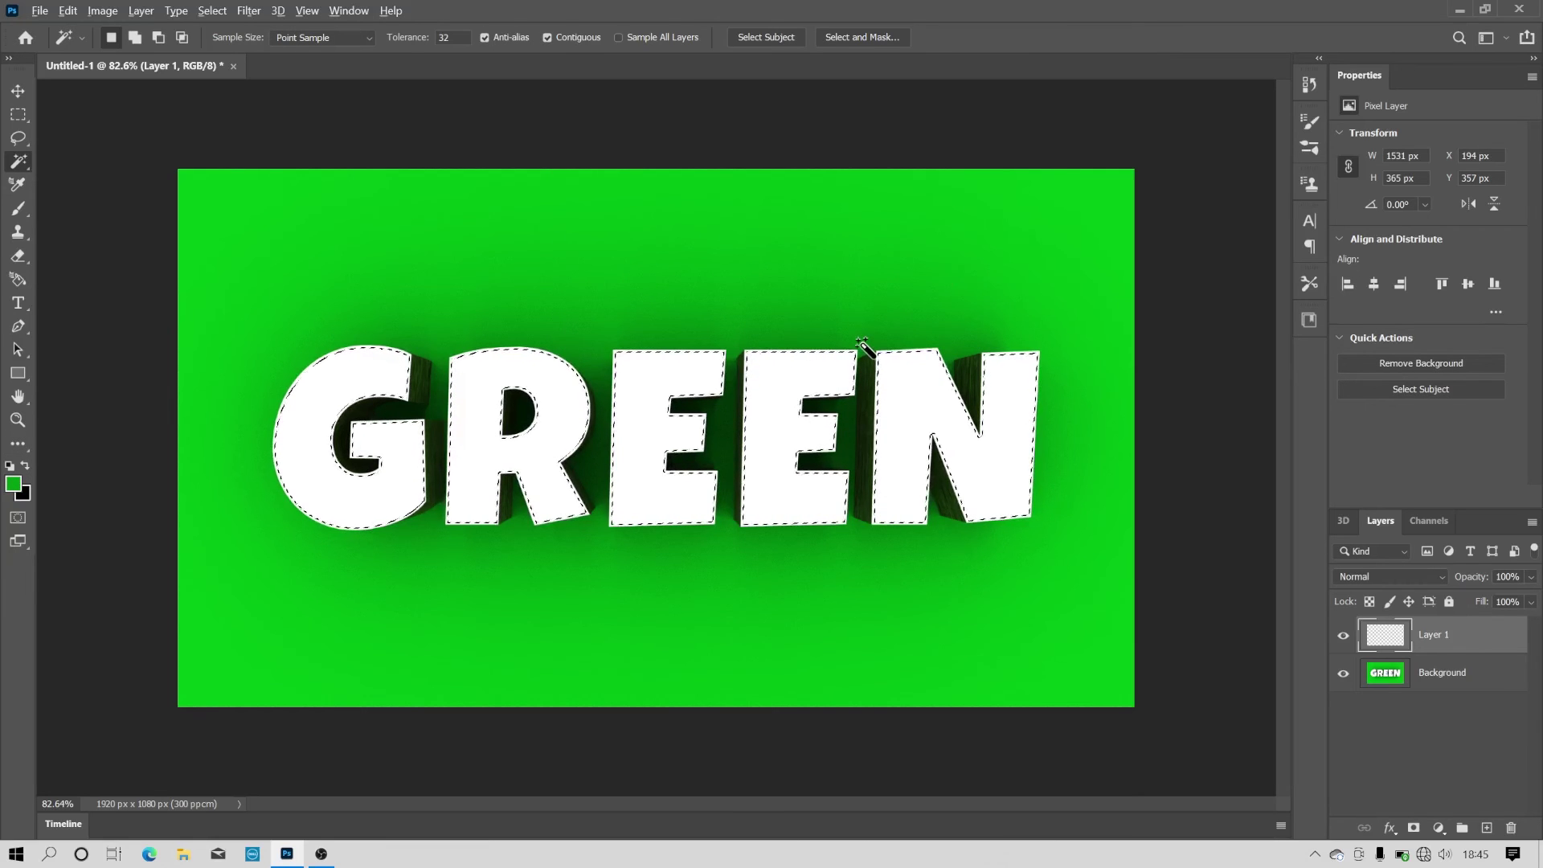
# Fill the contracted letter selection on Layer 1 with the green foreground color, deselect it, and switch to the Move tool
pyautogui.hotkey('alt', 'BackSpace')
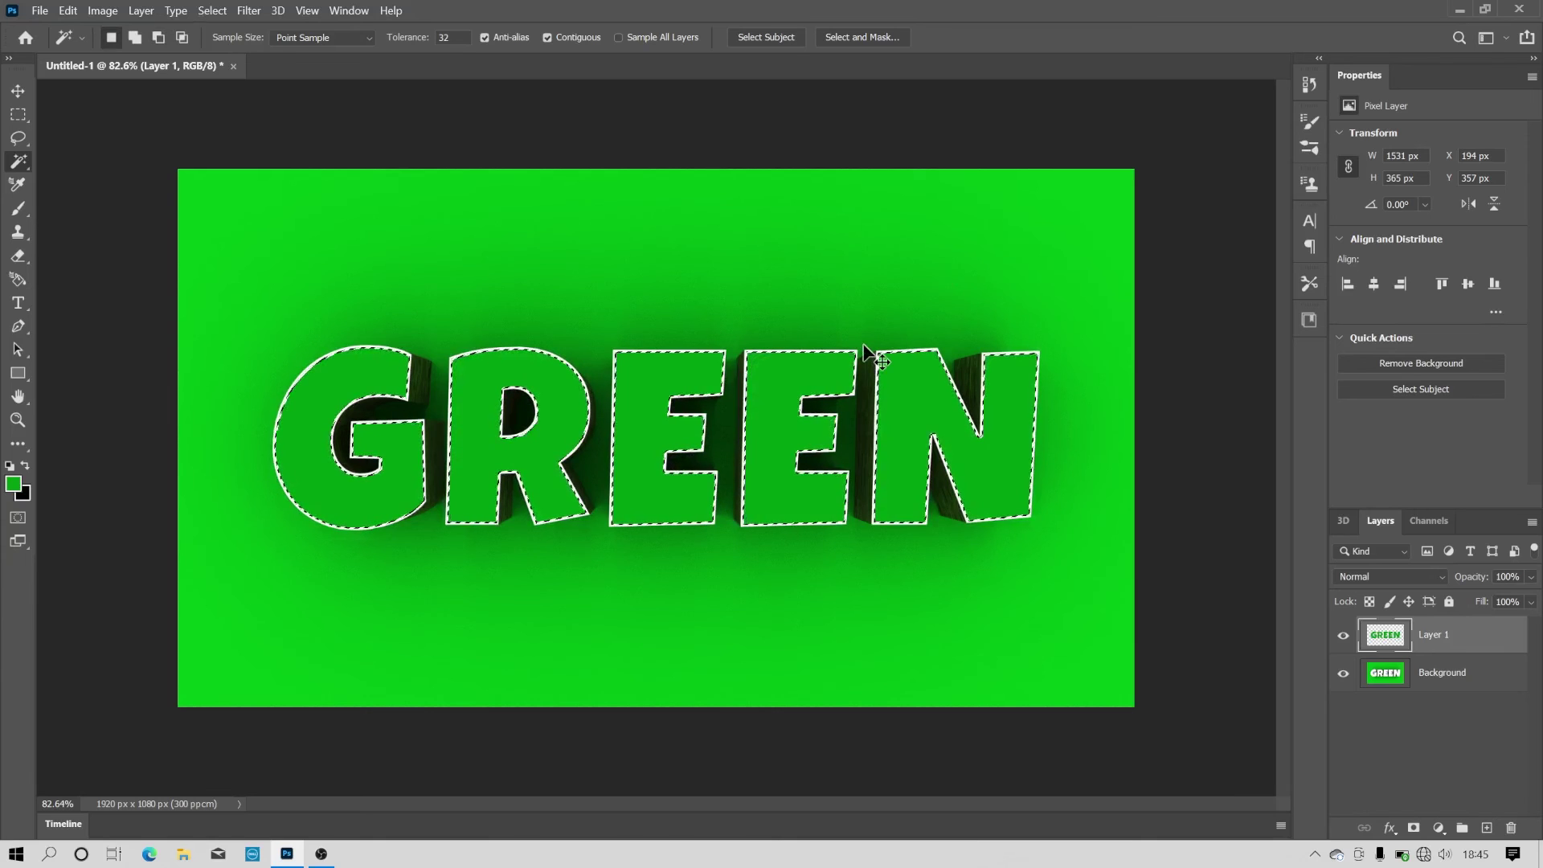
pyautogui.hotkey('ctrl', 'd')
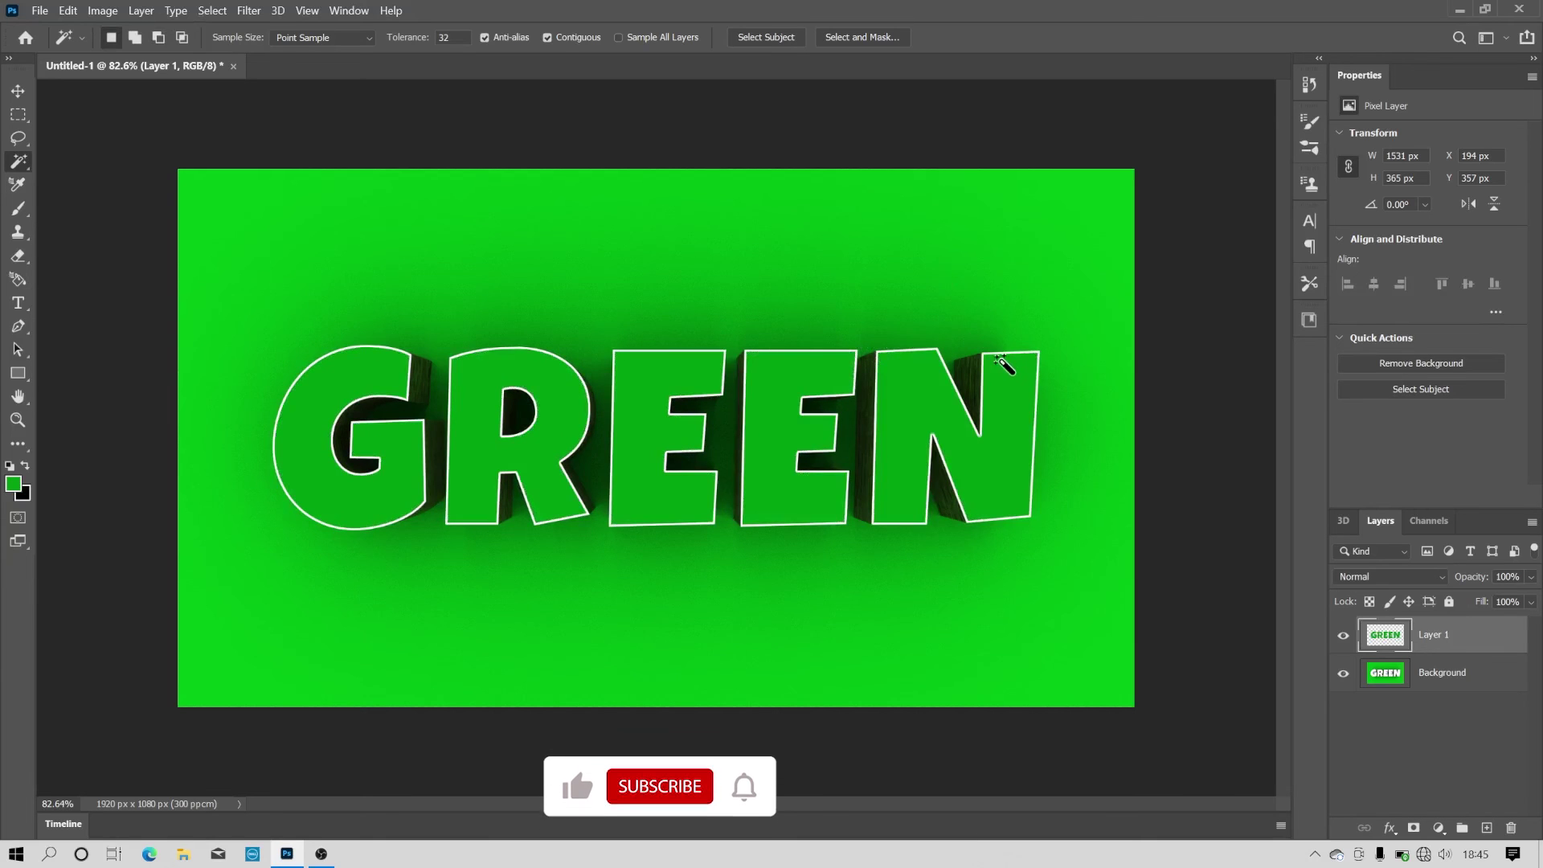
pyautogui.click(27, 95)
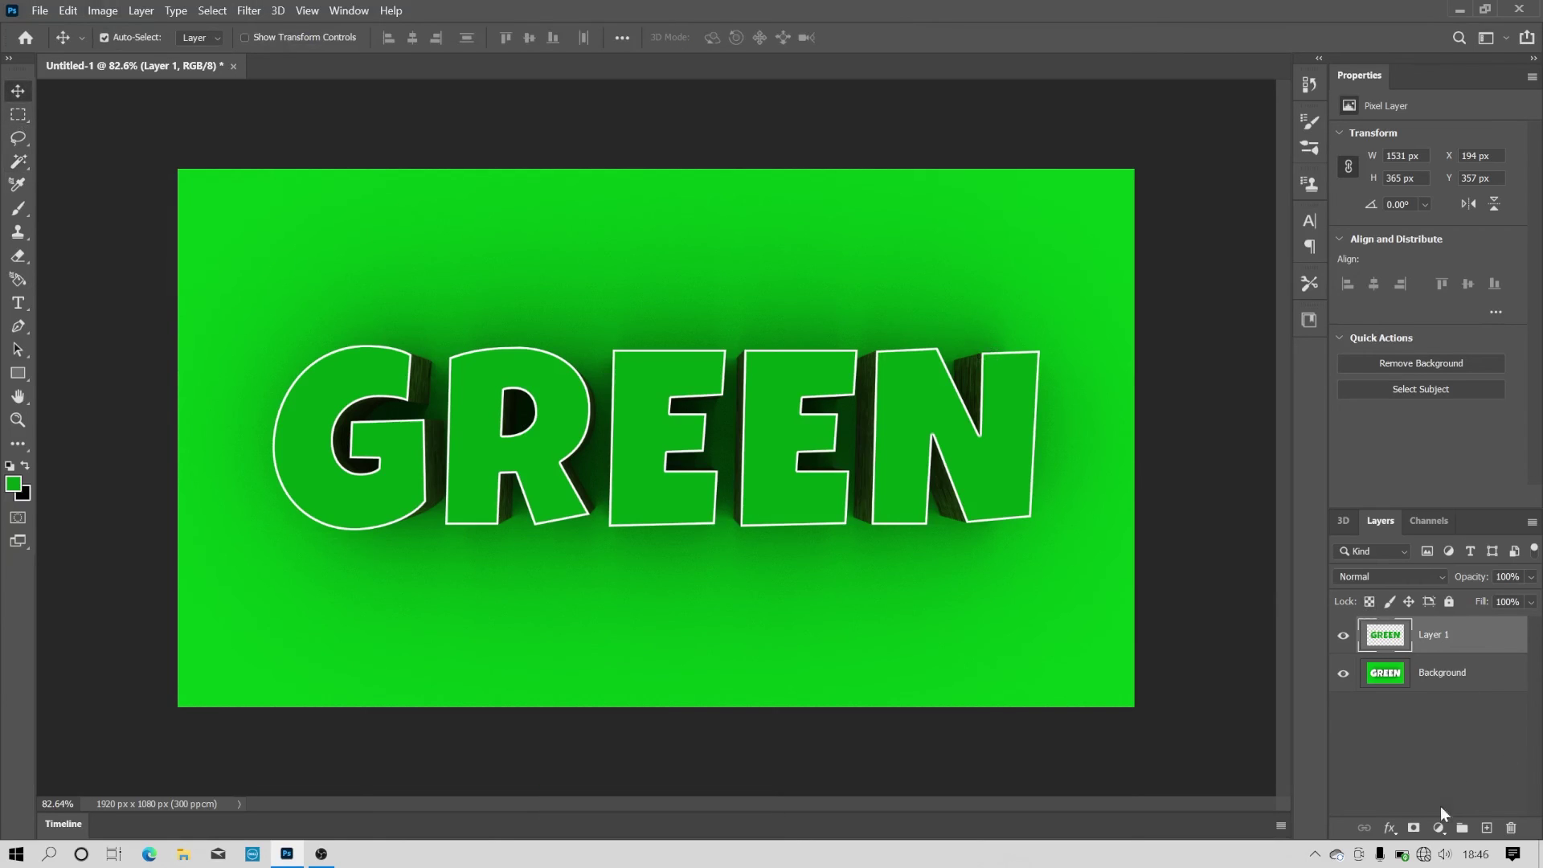
# Add a Color Balance adjustment layer above Layer 1 and set the Shadows' Magenta-Green value to +100
pyautogui.click(1438, 829)
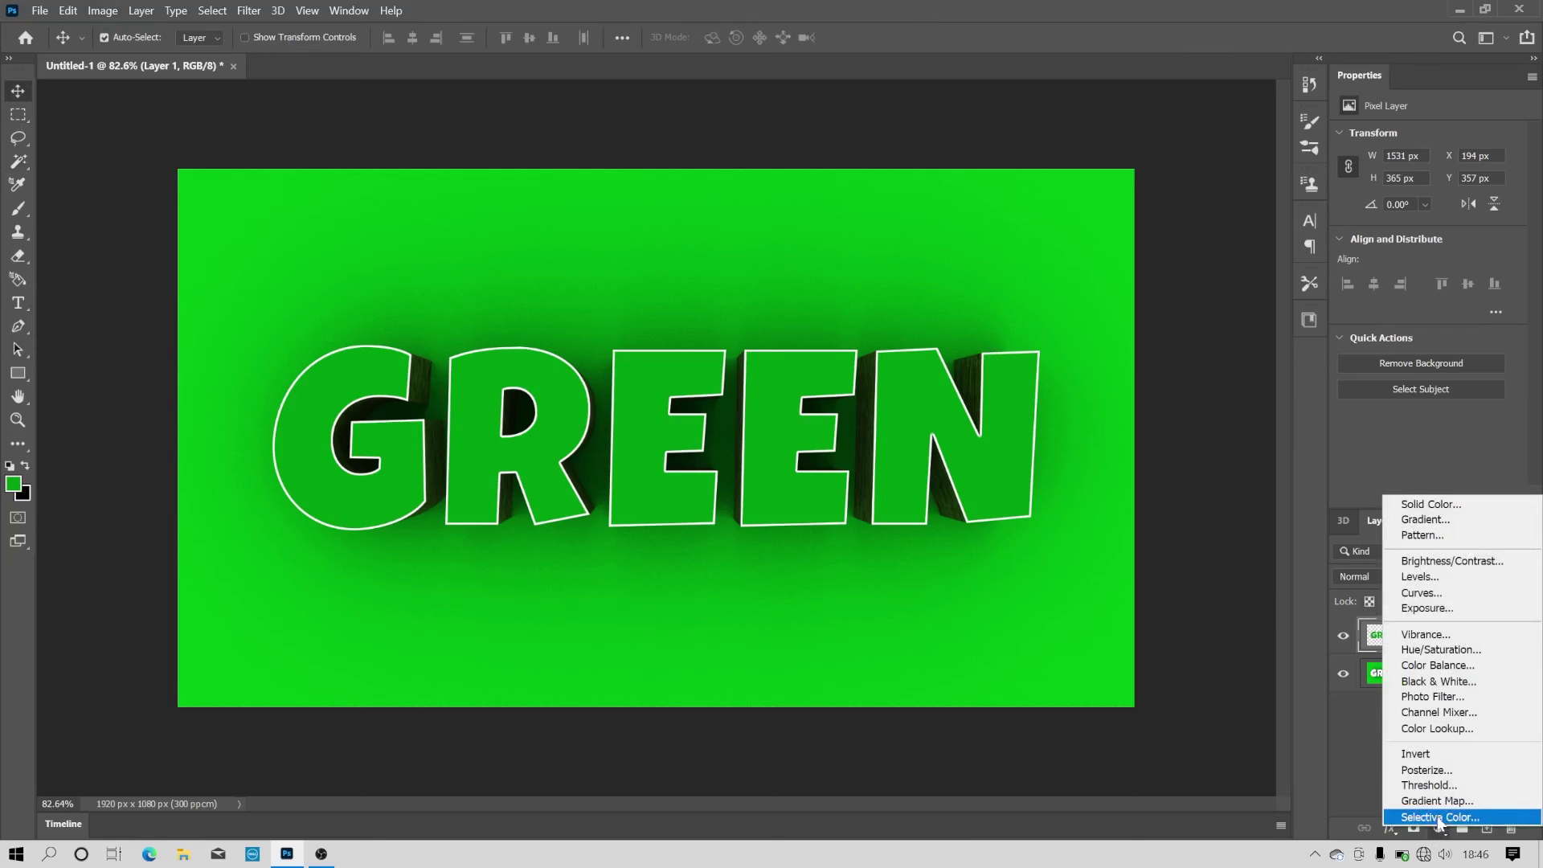
pyautogui.click(1443, 666)
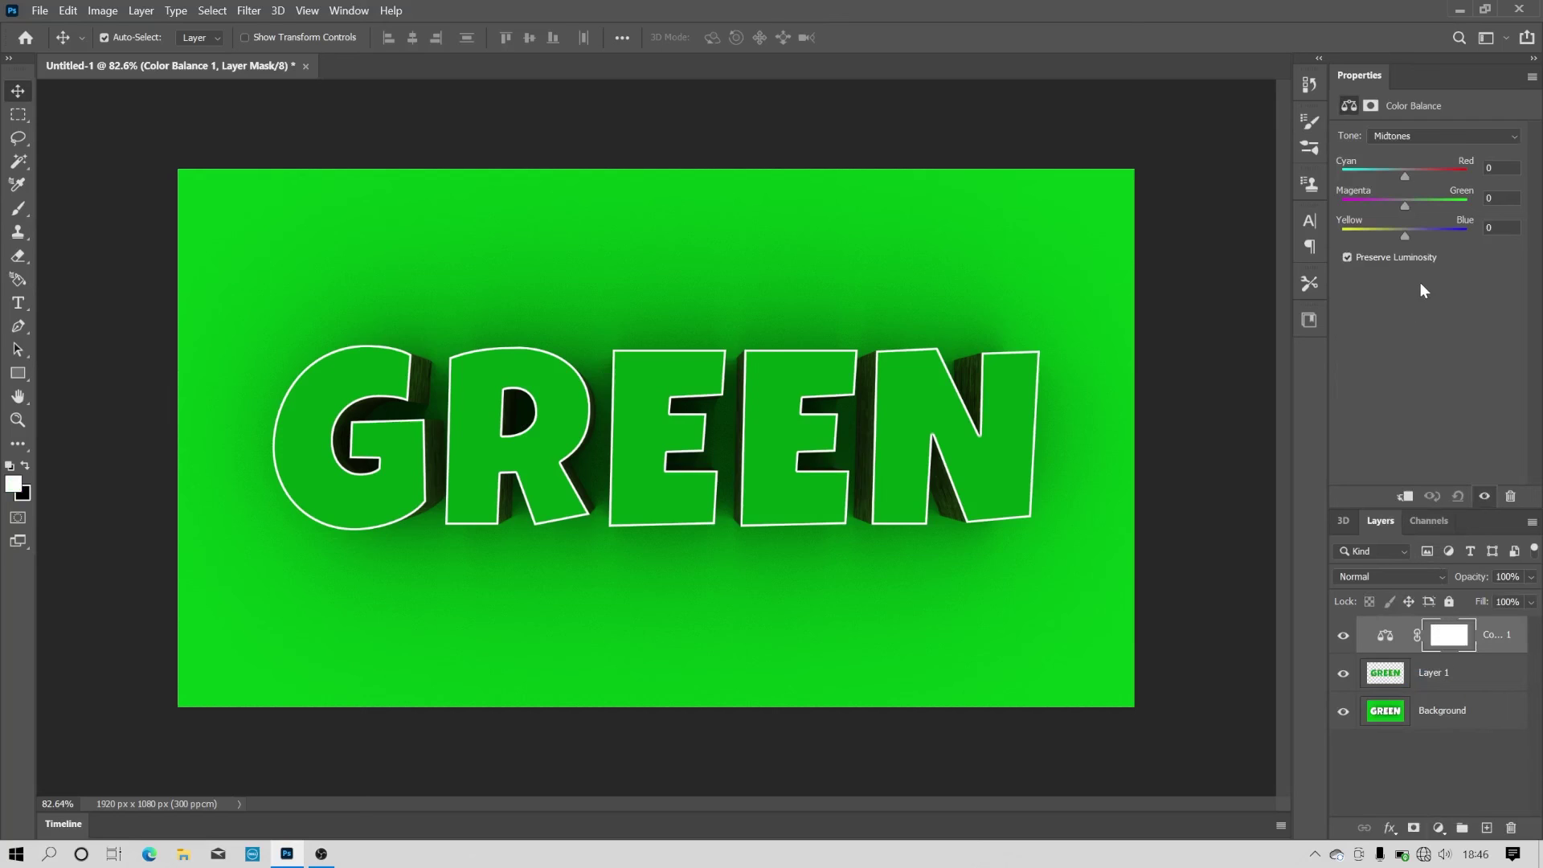
pyautogui.click(1434, 135)
pyautogui.click(1432, 148)
pyautogui.moveTo(1402, 206); pyautogui.dragTo(1429, 208)
# Set the Color Balance Magenta-Green value to +100 for Midtones and +42 for Highlights
pyautogui.click(1429, 135)
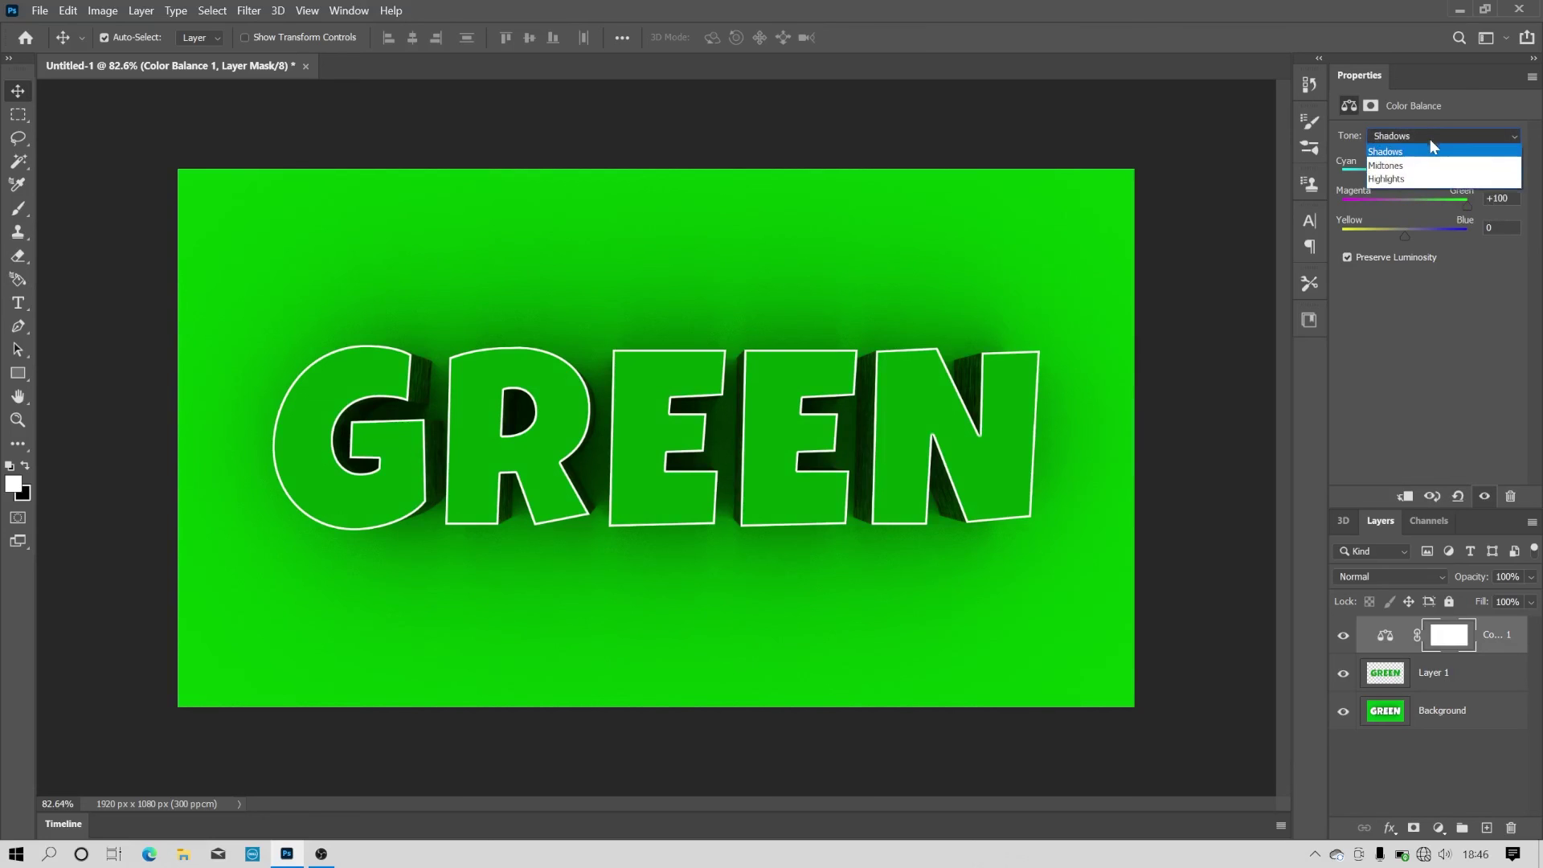
pyautogui.click(1417, 163)
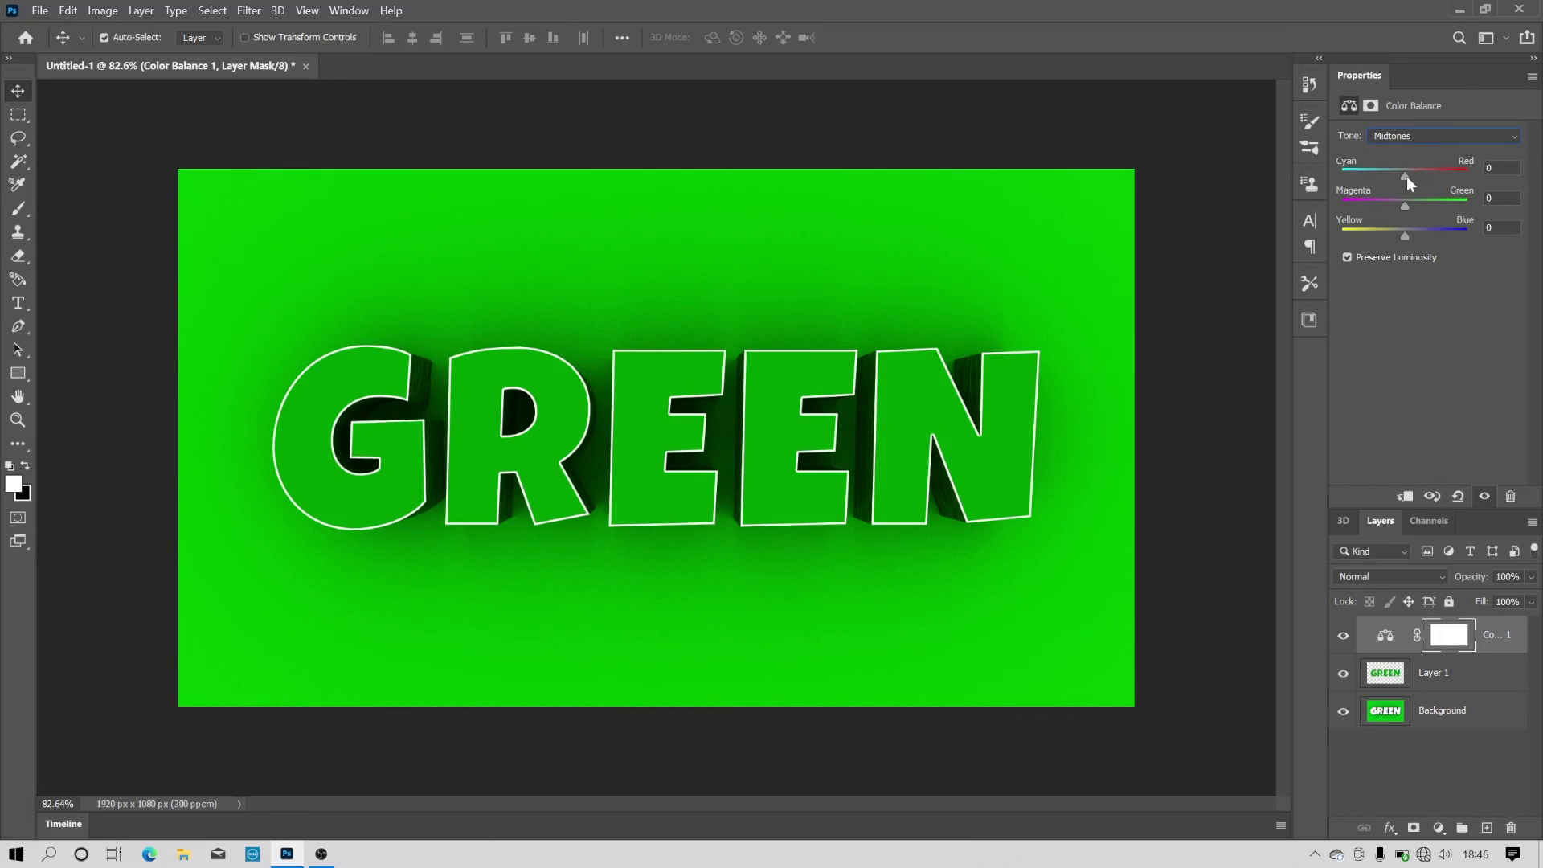
pyautogui.moveTo(1410, 201); pyautogui.dragTo(1473, 201)
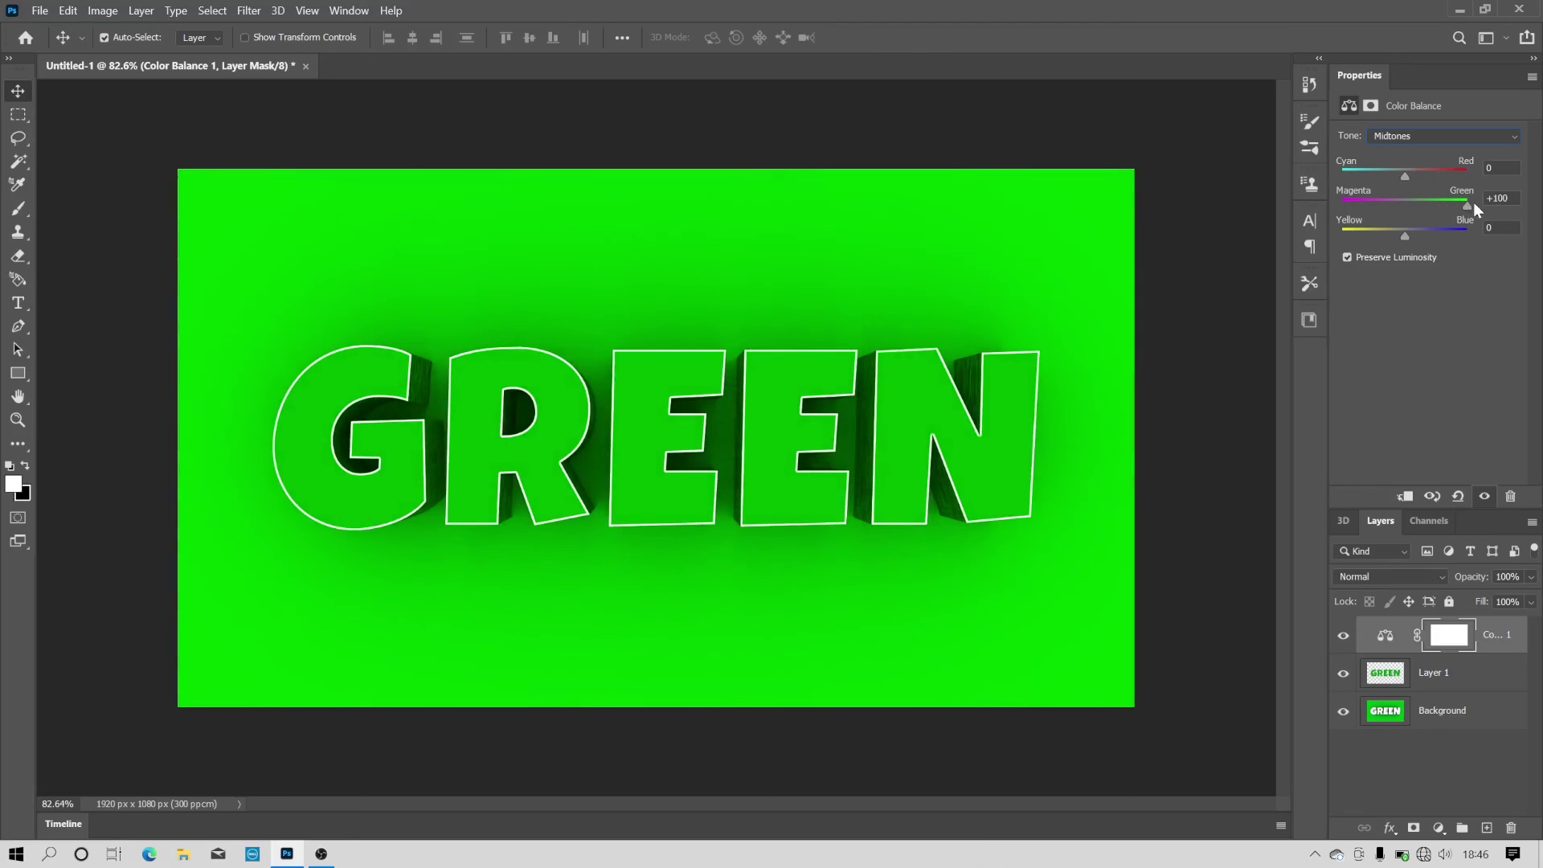
pyautogui.click(1436, 135)
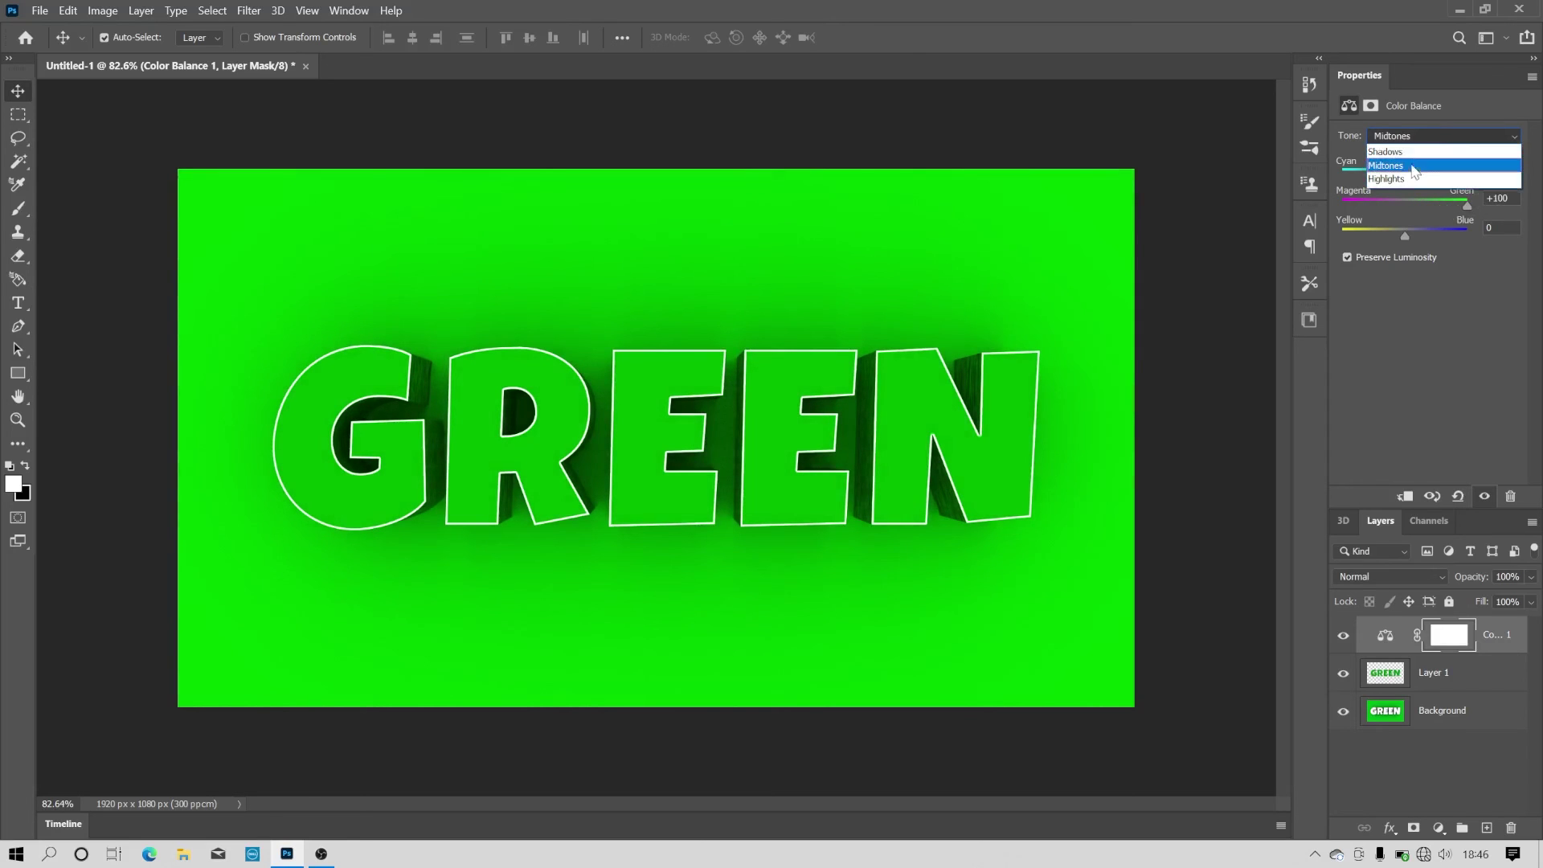
pyautogui.click(1405, 178)
pyautogui.moveTo(1405, 204); pyautogui.dragTo(1431, 202)
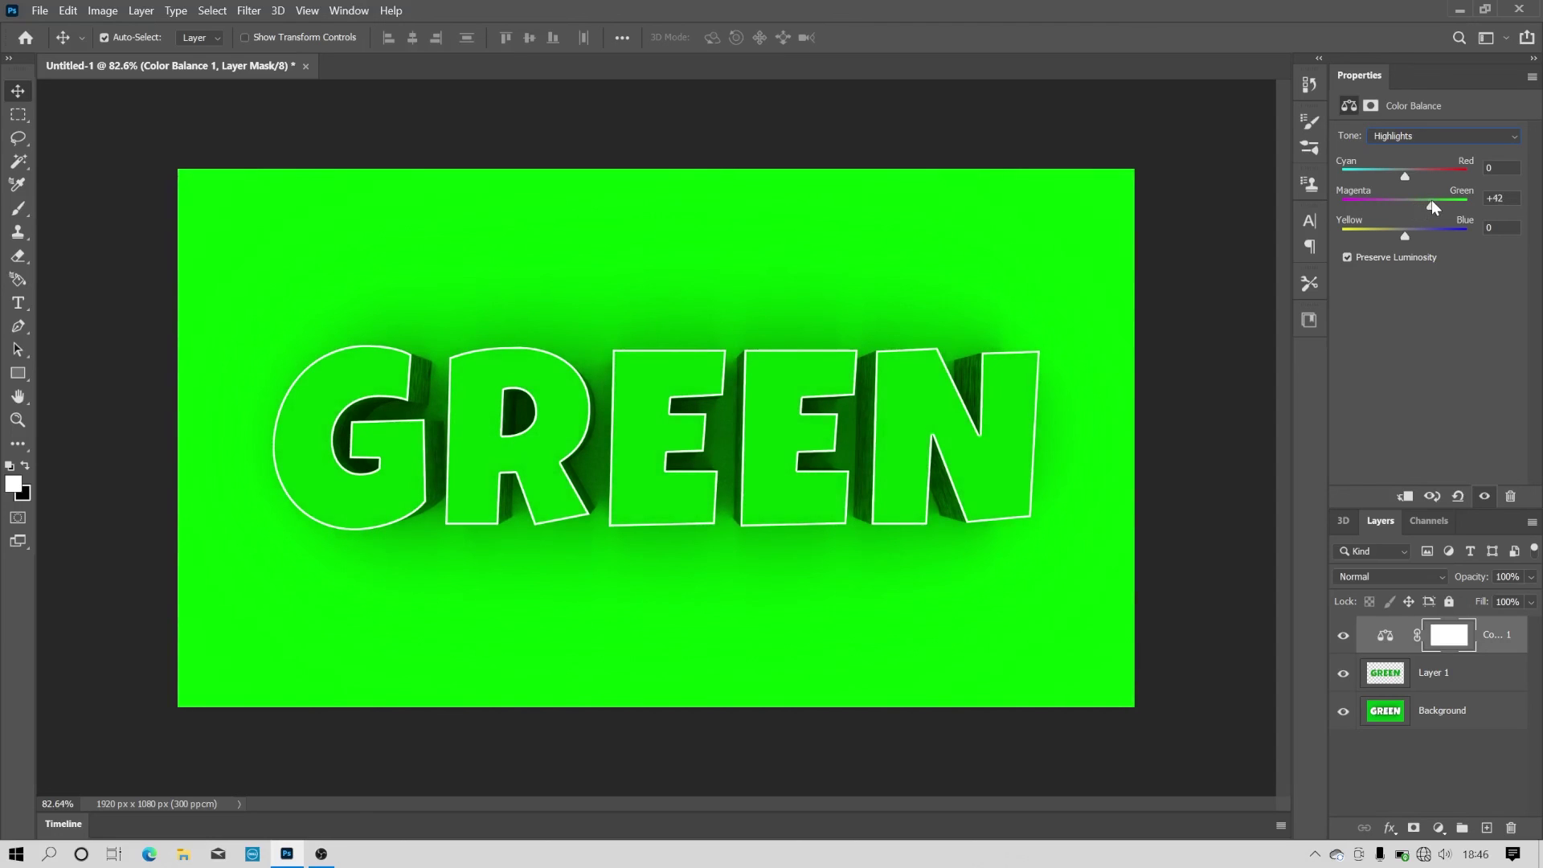
# Add a Levels adjustment directly above Layer 1 with black input level 26 and midtone level 1.14
pyautogui.click(1446, 671)
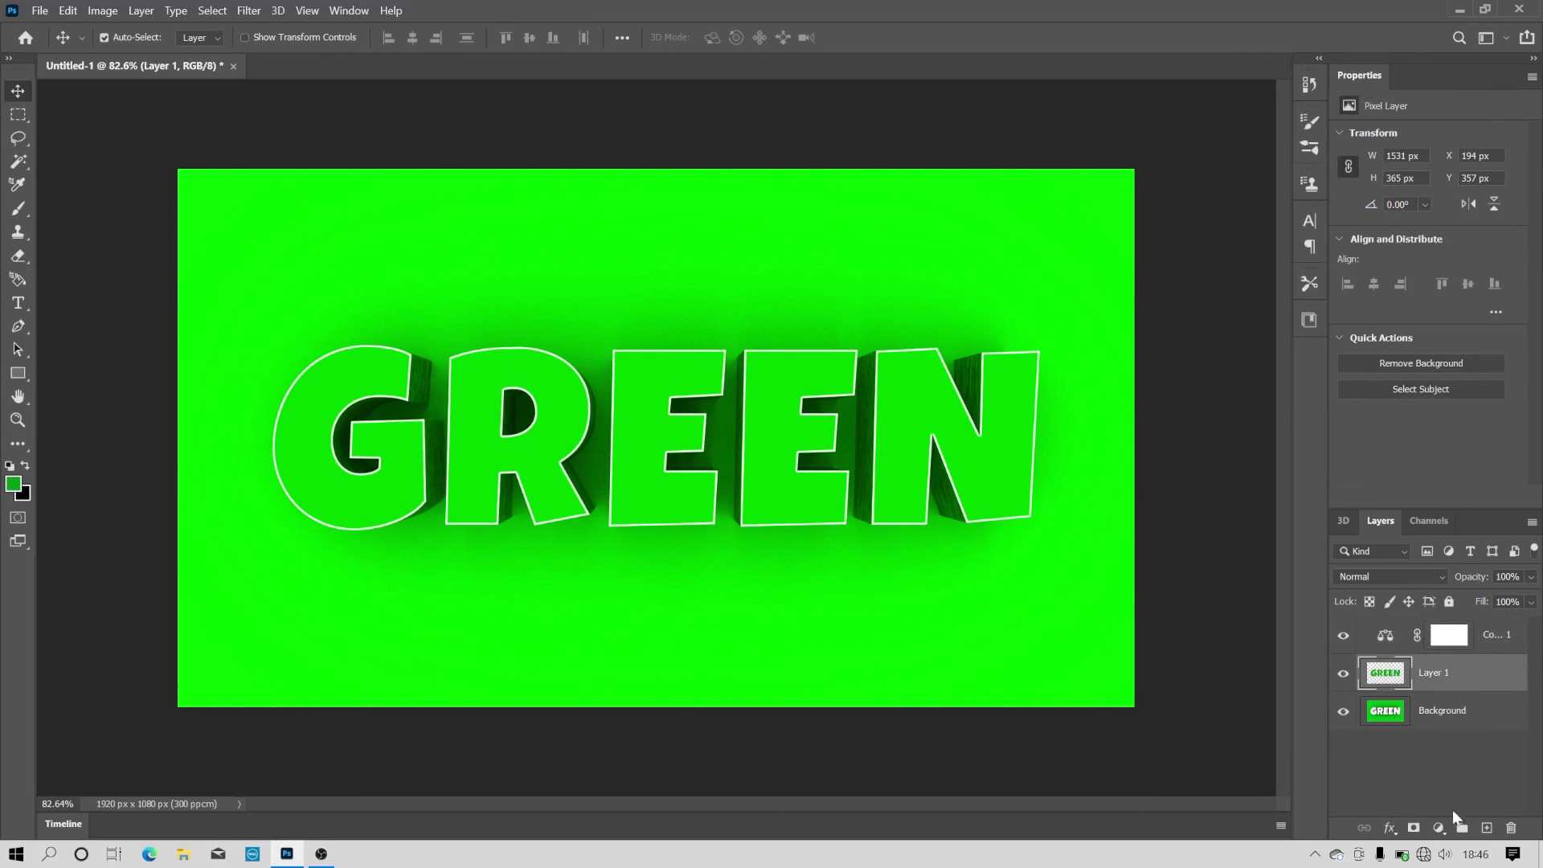
pyautogui.click(1438, 828)
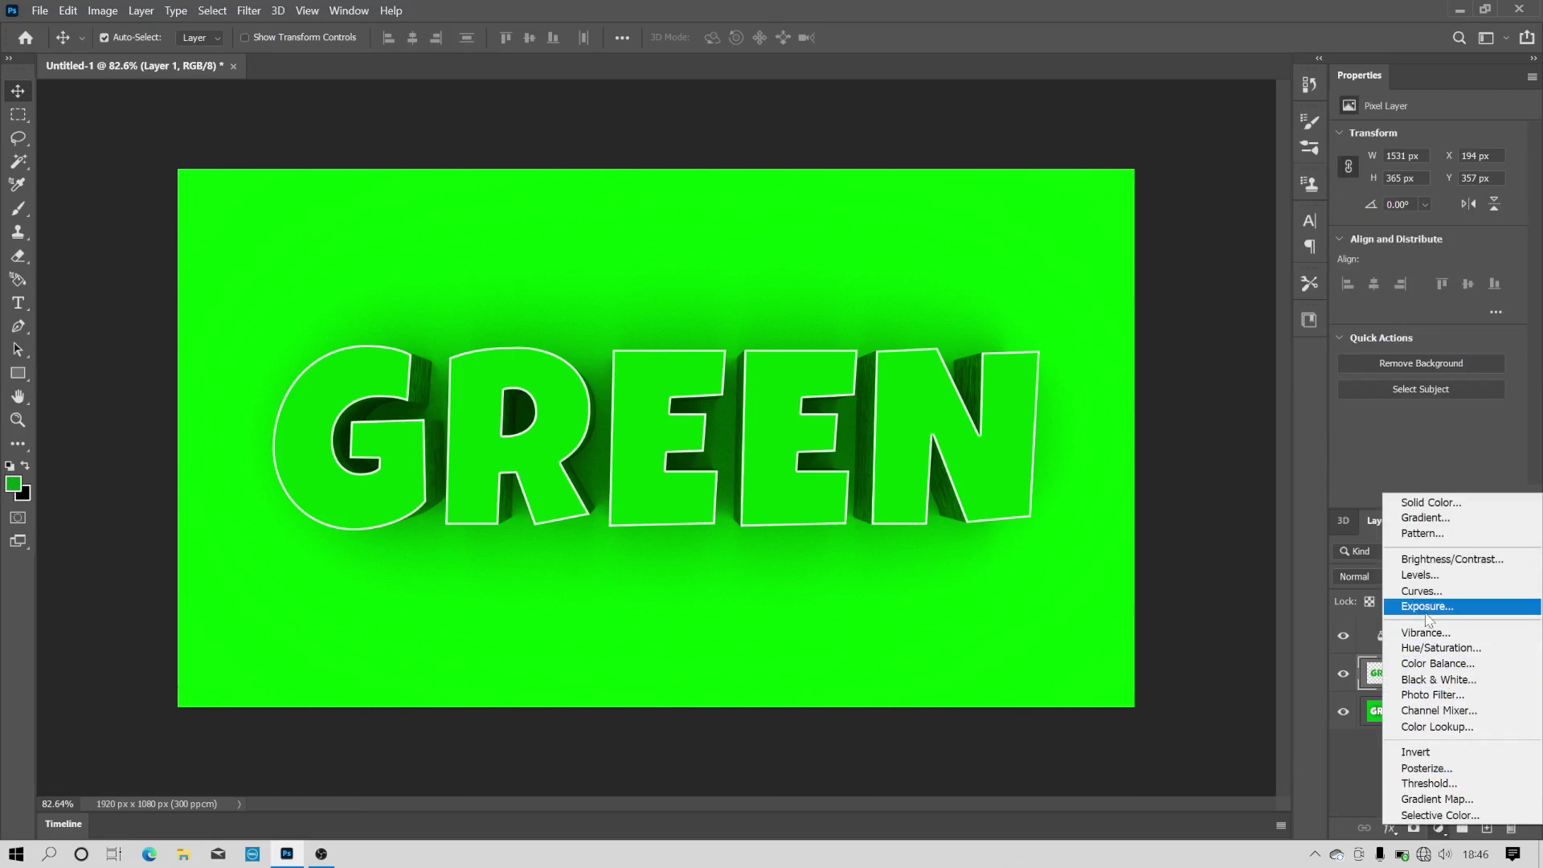
pyautogui.click(1419, 575)
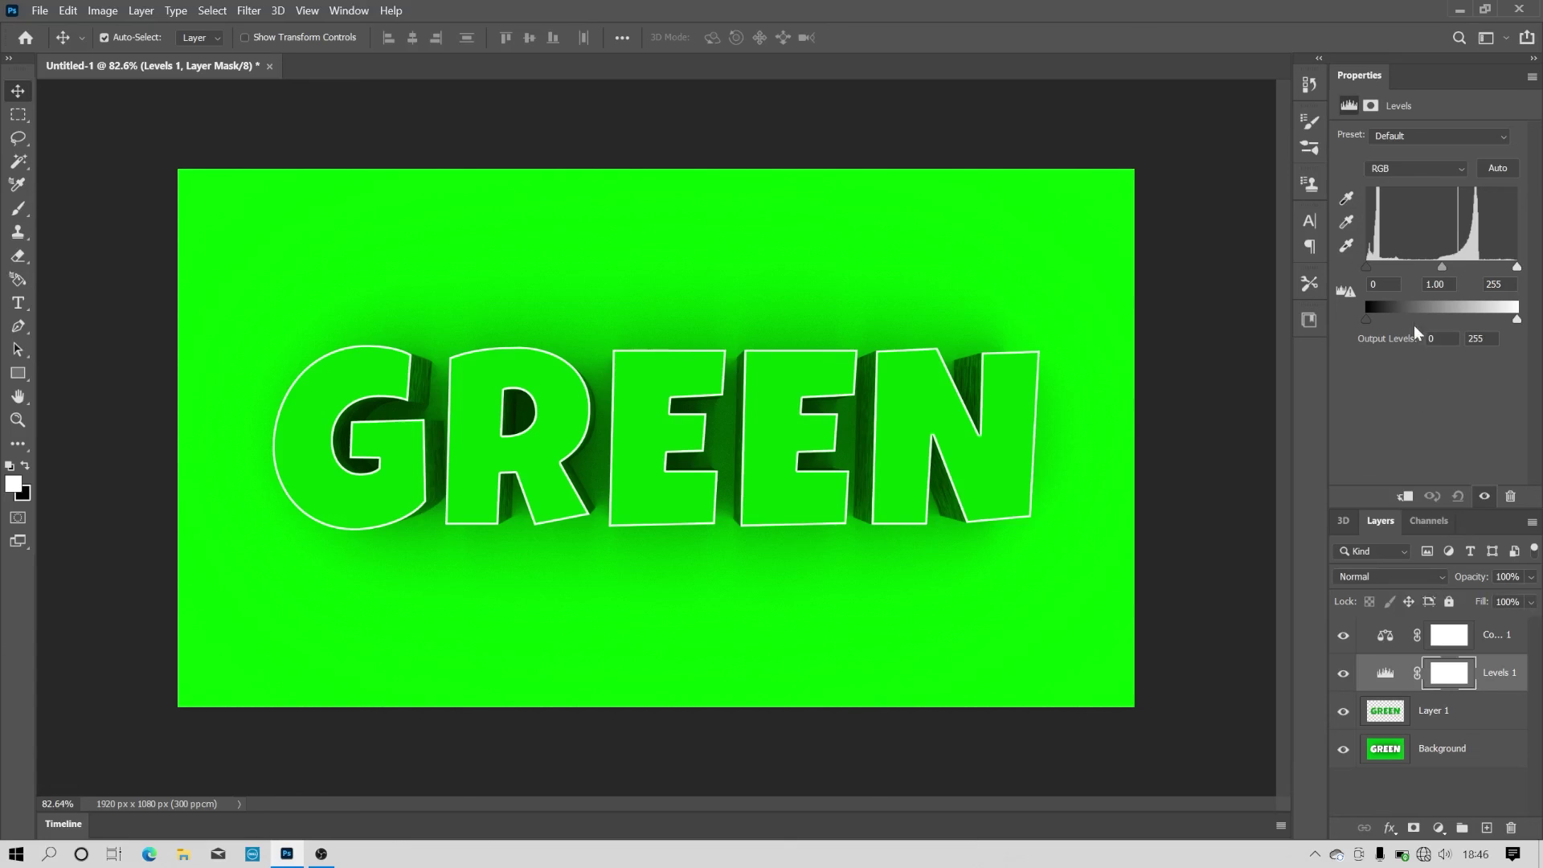
pyautogui.moveTo(1365, 266); pyautogui.dragTo(1440, 263)
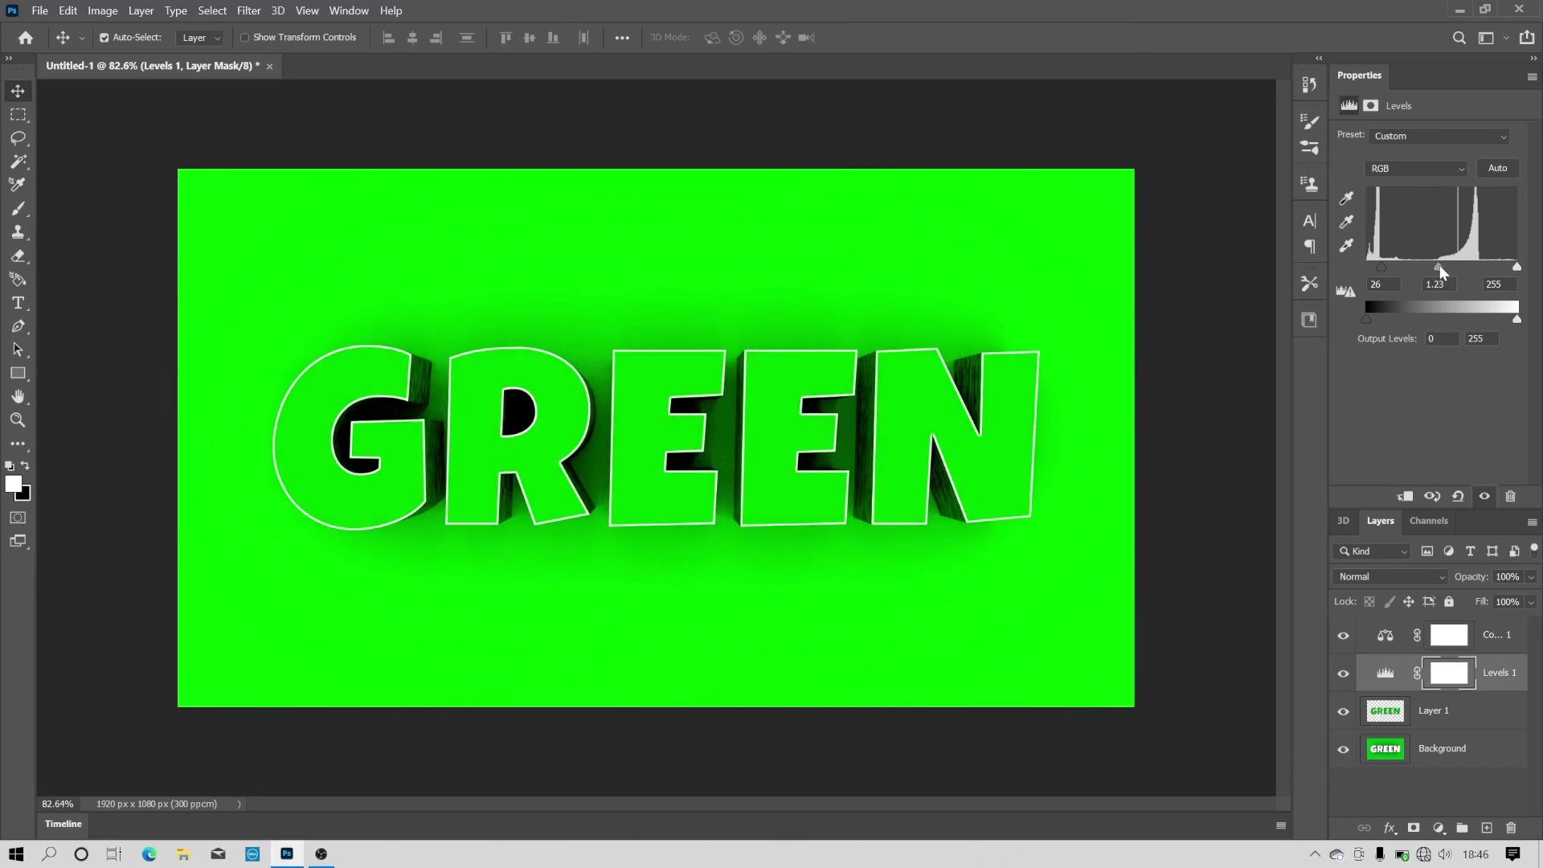
pyautogui.moveTo(1439, 269); pyautogui.dragTo(1444, 270)
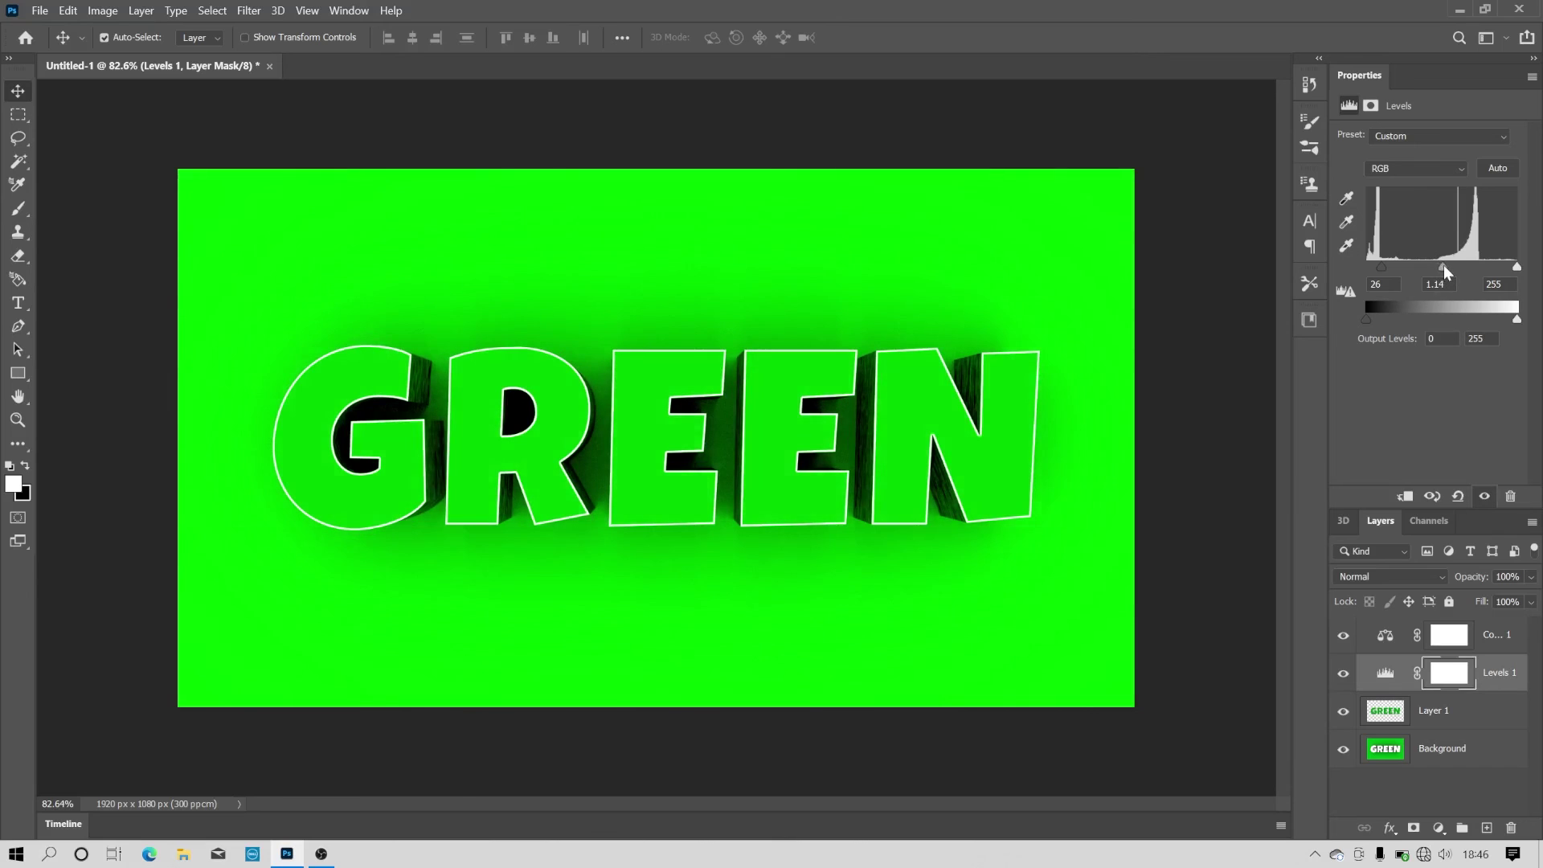
# Add a Vibrance adjustment directly above Layer 1 with Vibrance +100 and Saturation +61
pyautogui.click(1450, 711)
pyautogui.click(1435, 829)
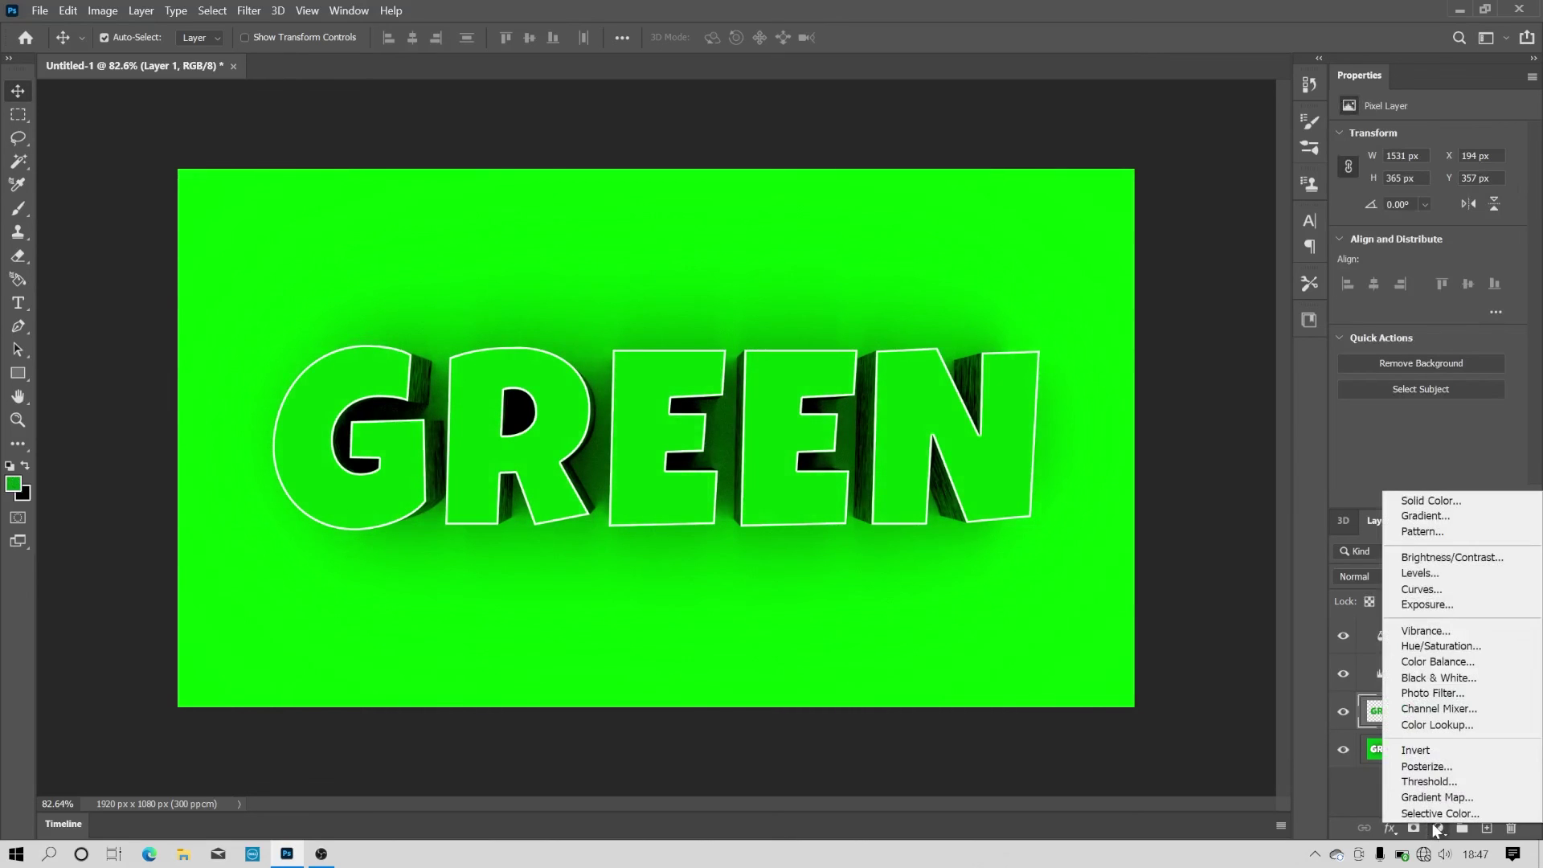
pyautogui.click(1475, 632)
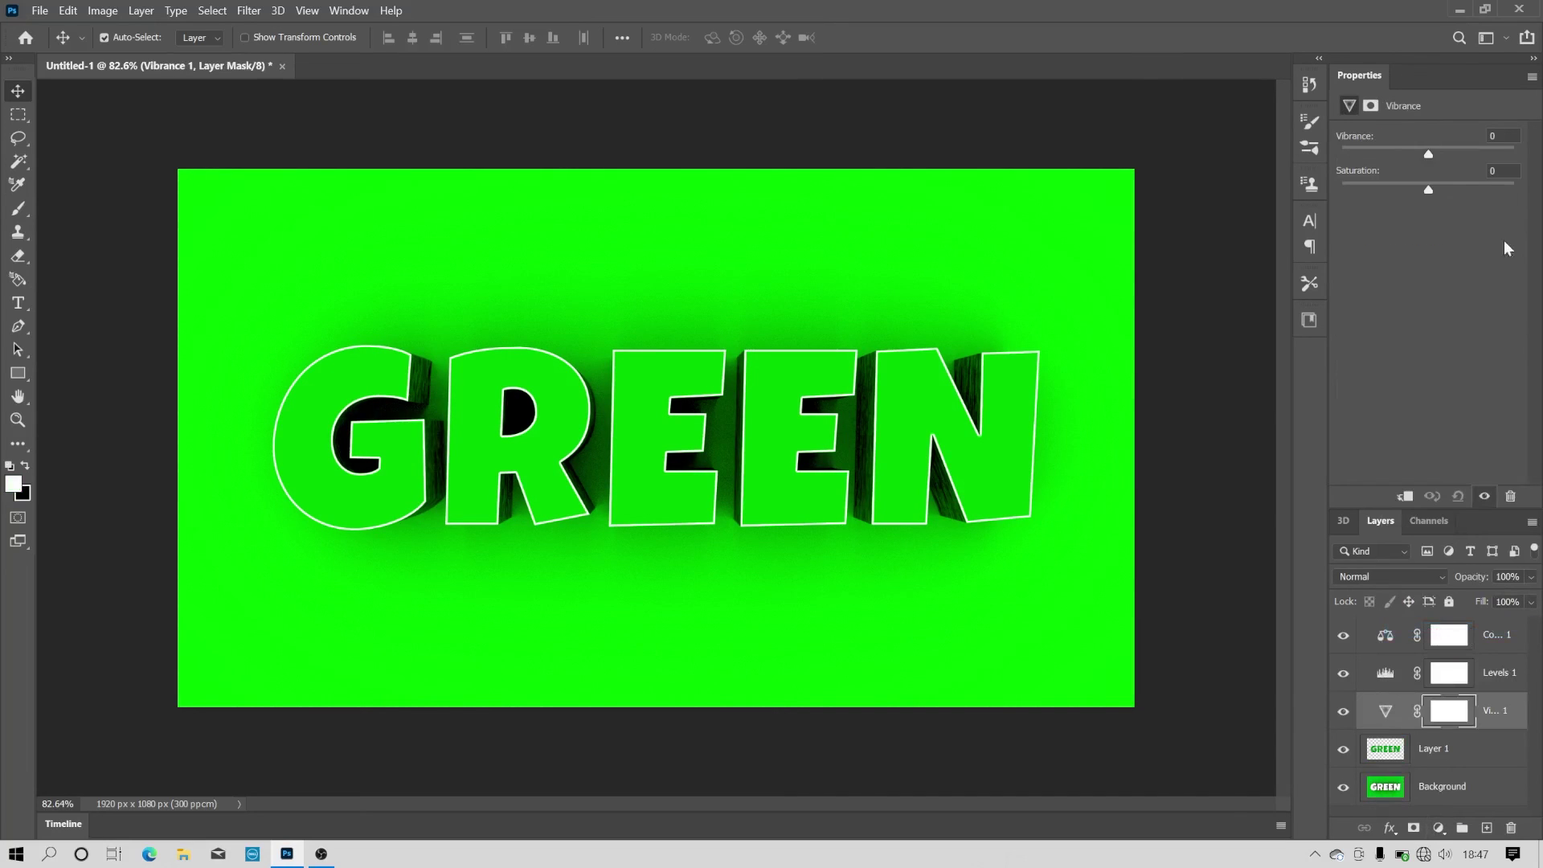
pyautogui.moveTo(1514, 167); pyautogui.dragTo(1535, 170)
pyautogui.click(1478, 181)
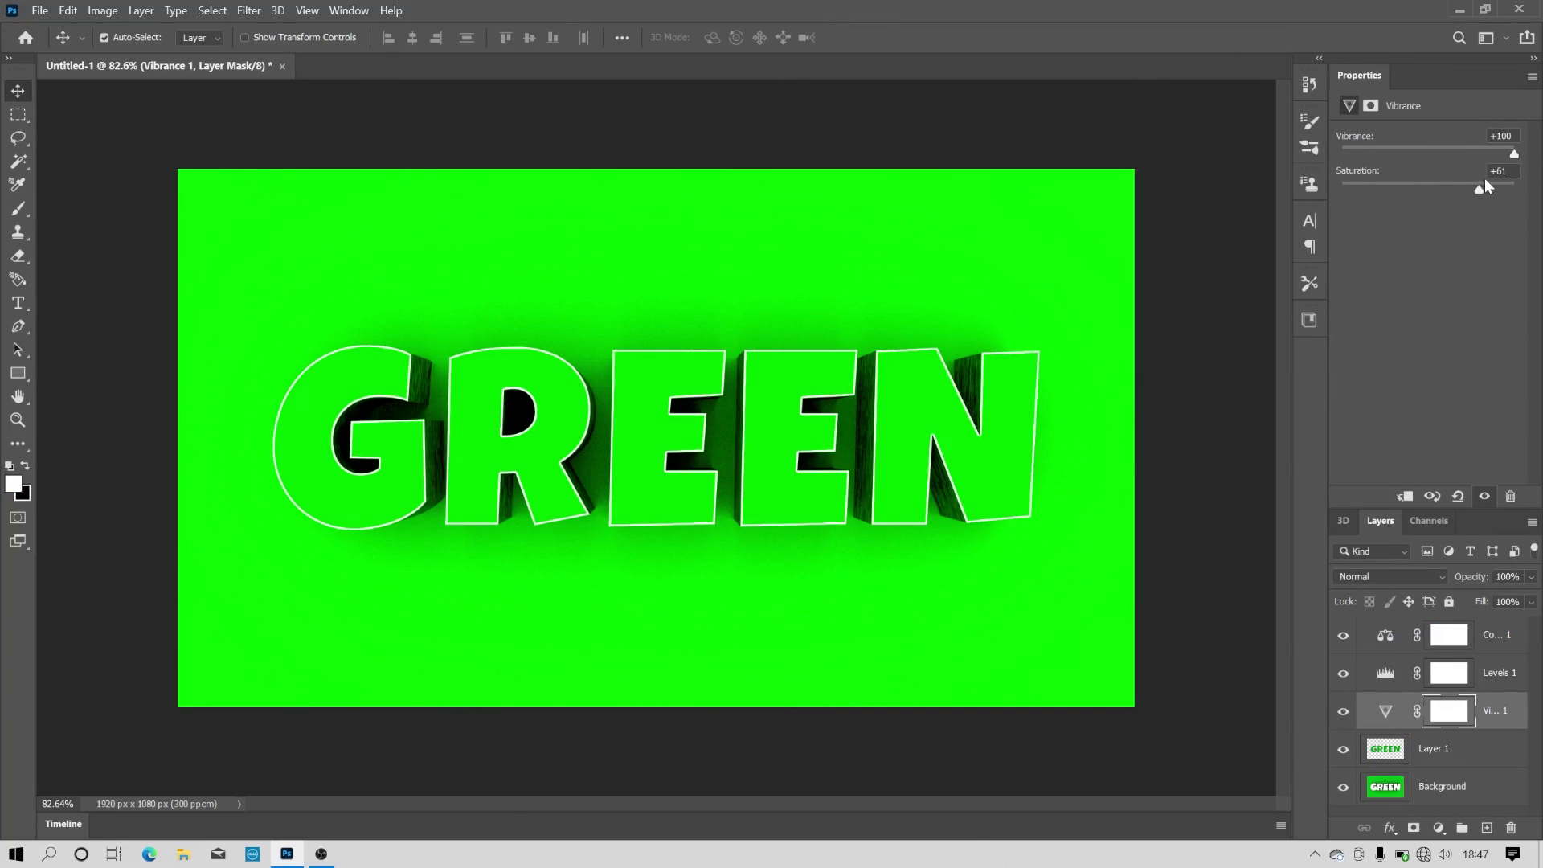